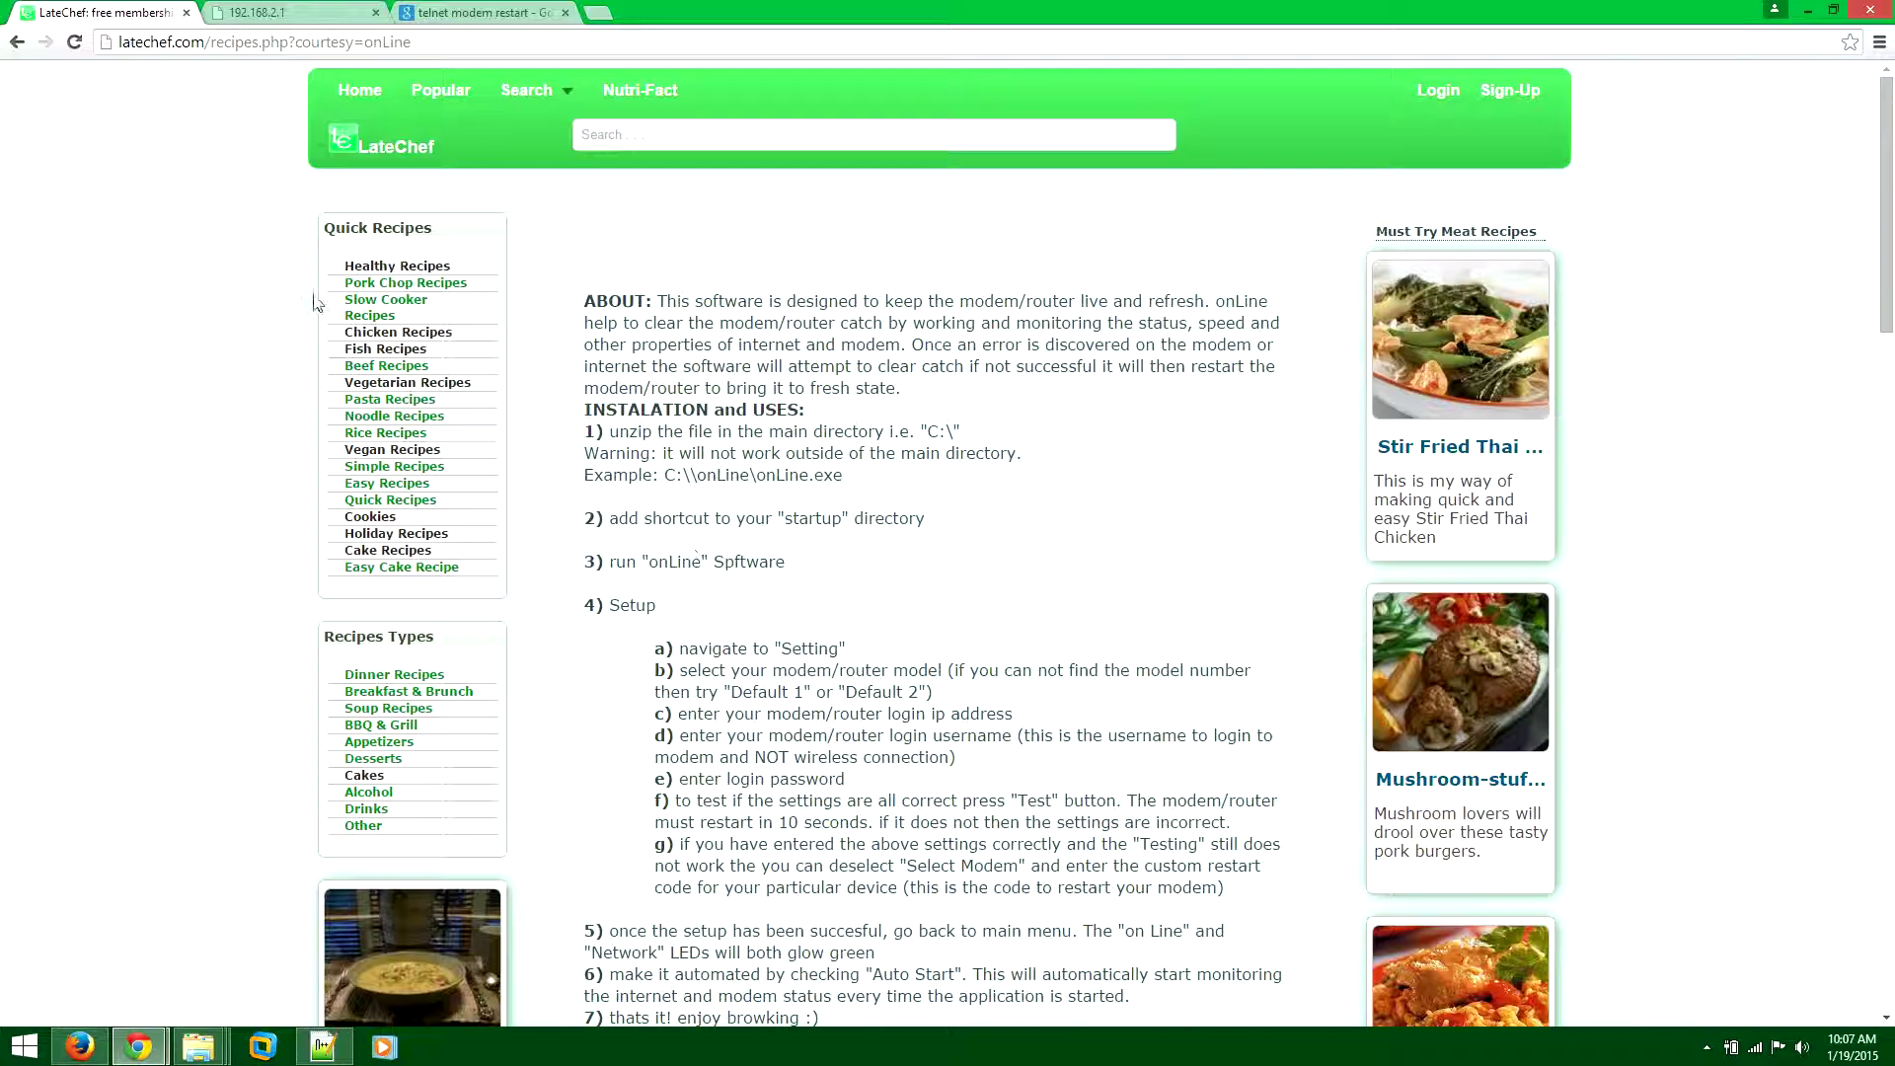
- Go to the LateChef home page listing the week's top and popular recipes
{"action": "left_click", "coordinate": [360, 90]}
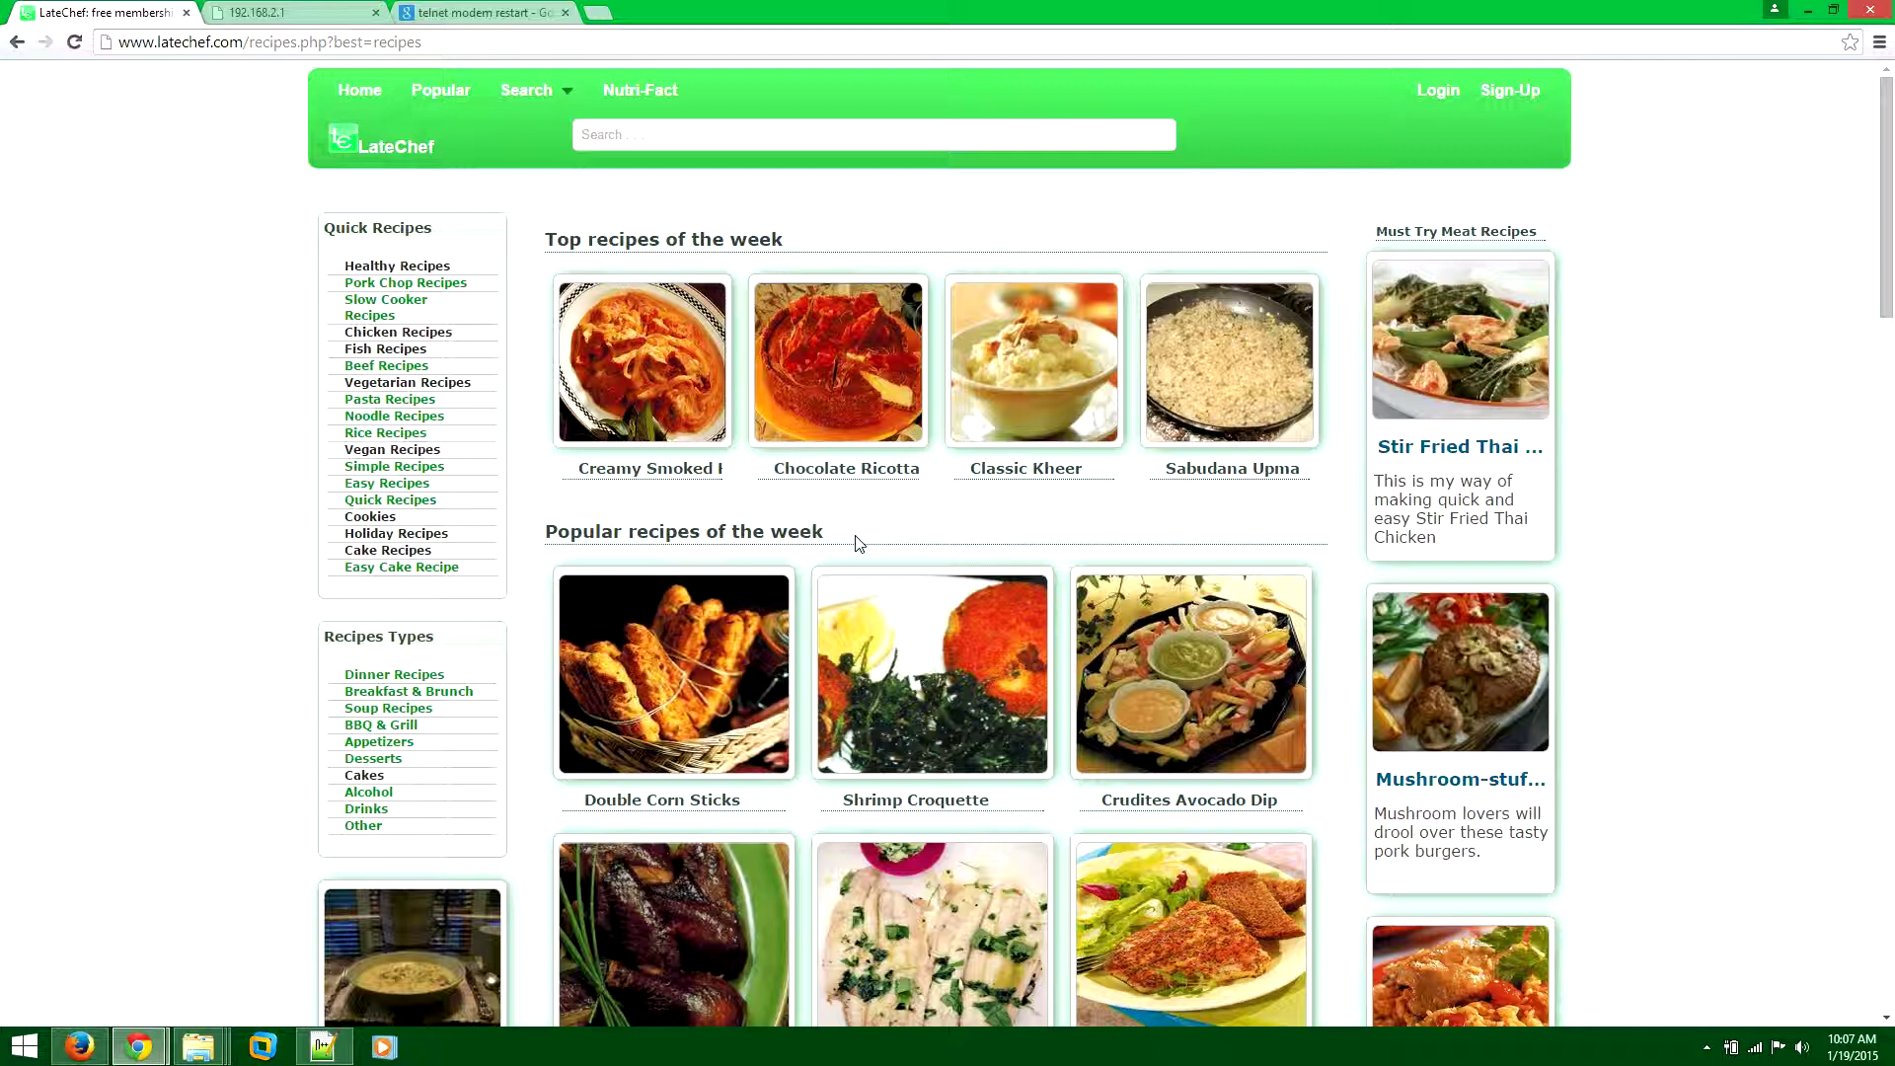
- Open the footer's Courtesy page and scroll its onLine installation instructions down to the Download link
{"action": "left_click", "coordinate": [361, 90]}
{"action": "scroll", "coordinate": [1053, 679], "scroll_direction": "down", "scroll_amount": 15}
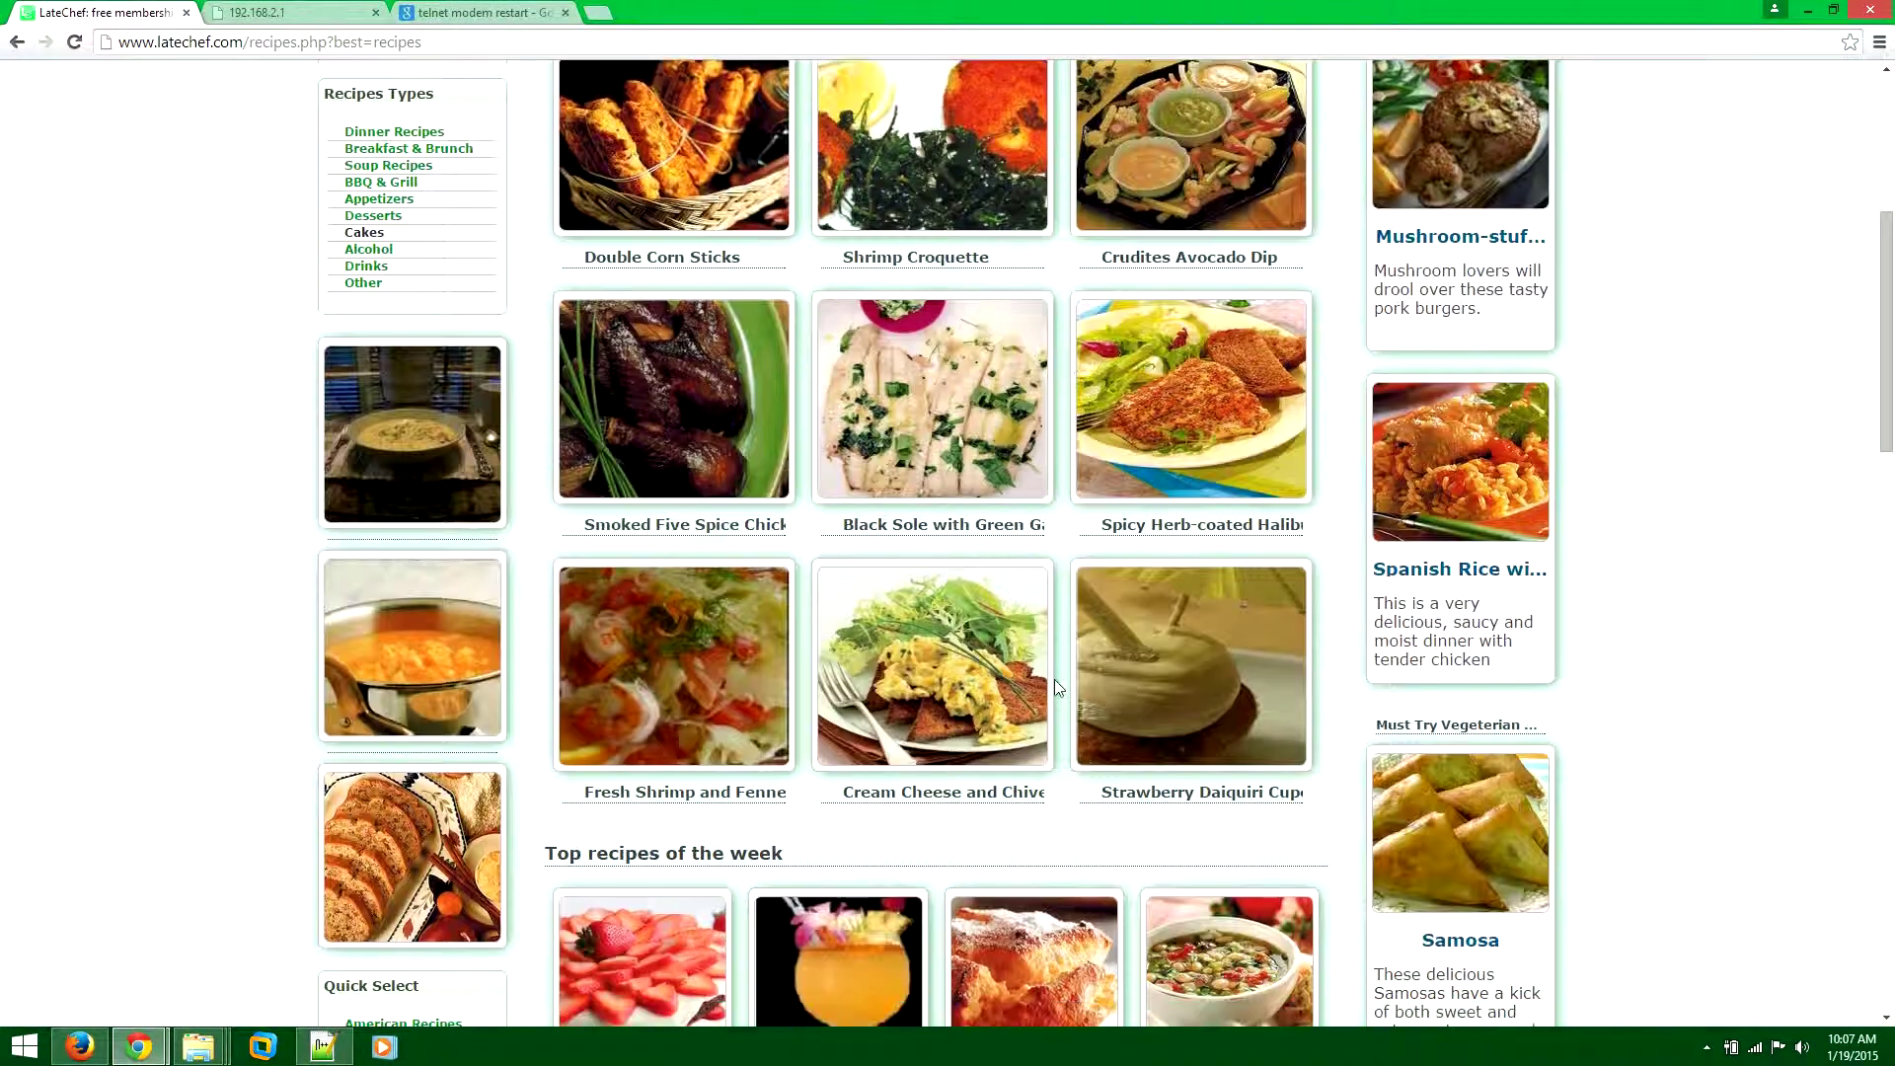
{"action": "scroll", "coordinate": [1044, 677], "scroll_direction": "down", "scroll_amount": 10}
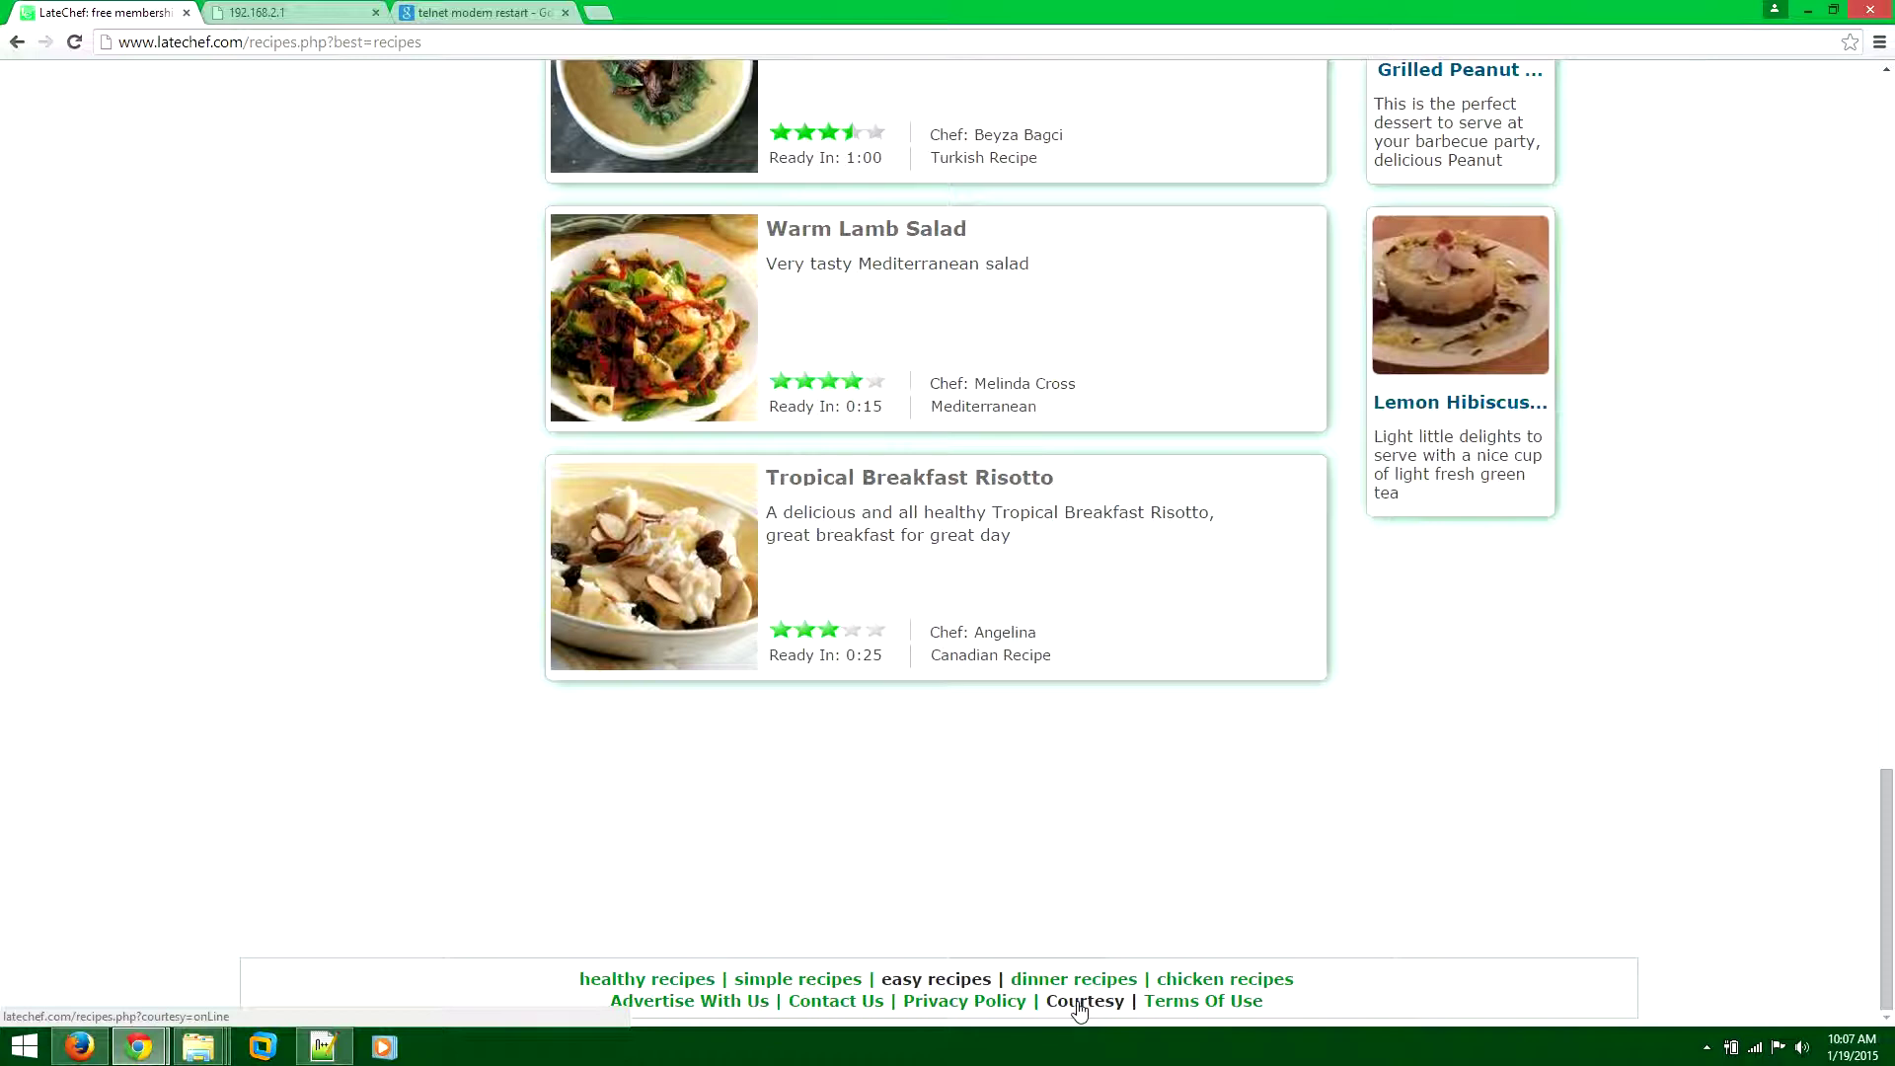
{"action": "left_click", "coordinate": [1079, 1002]}
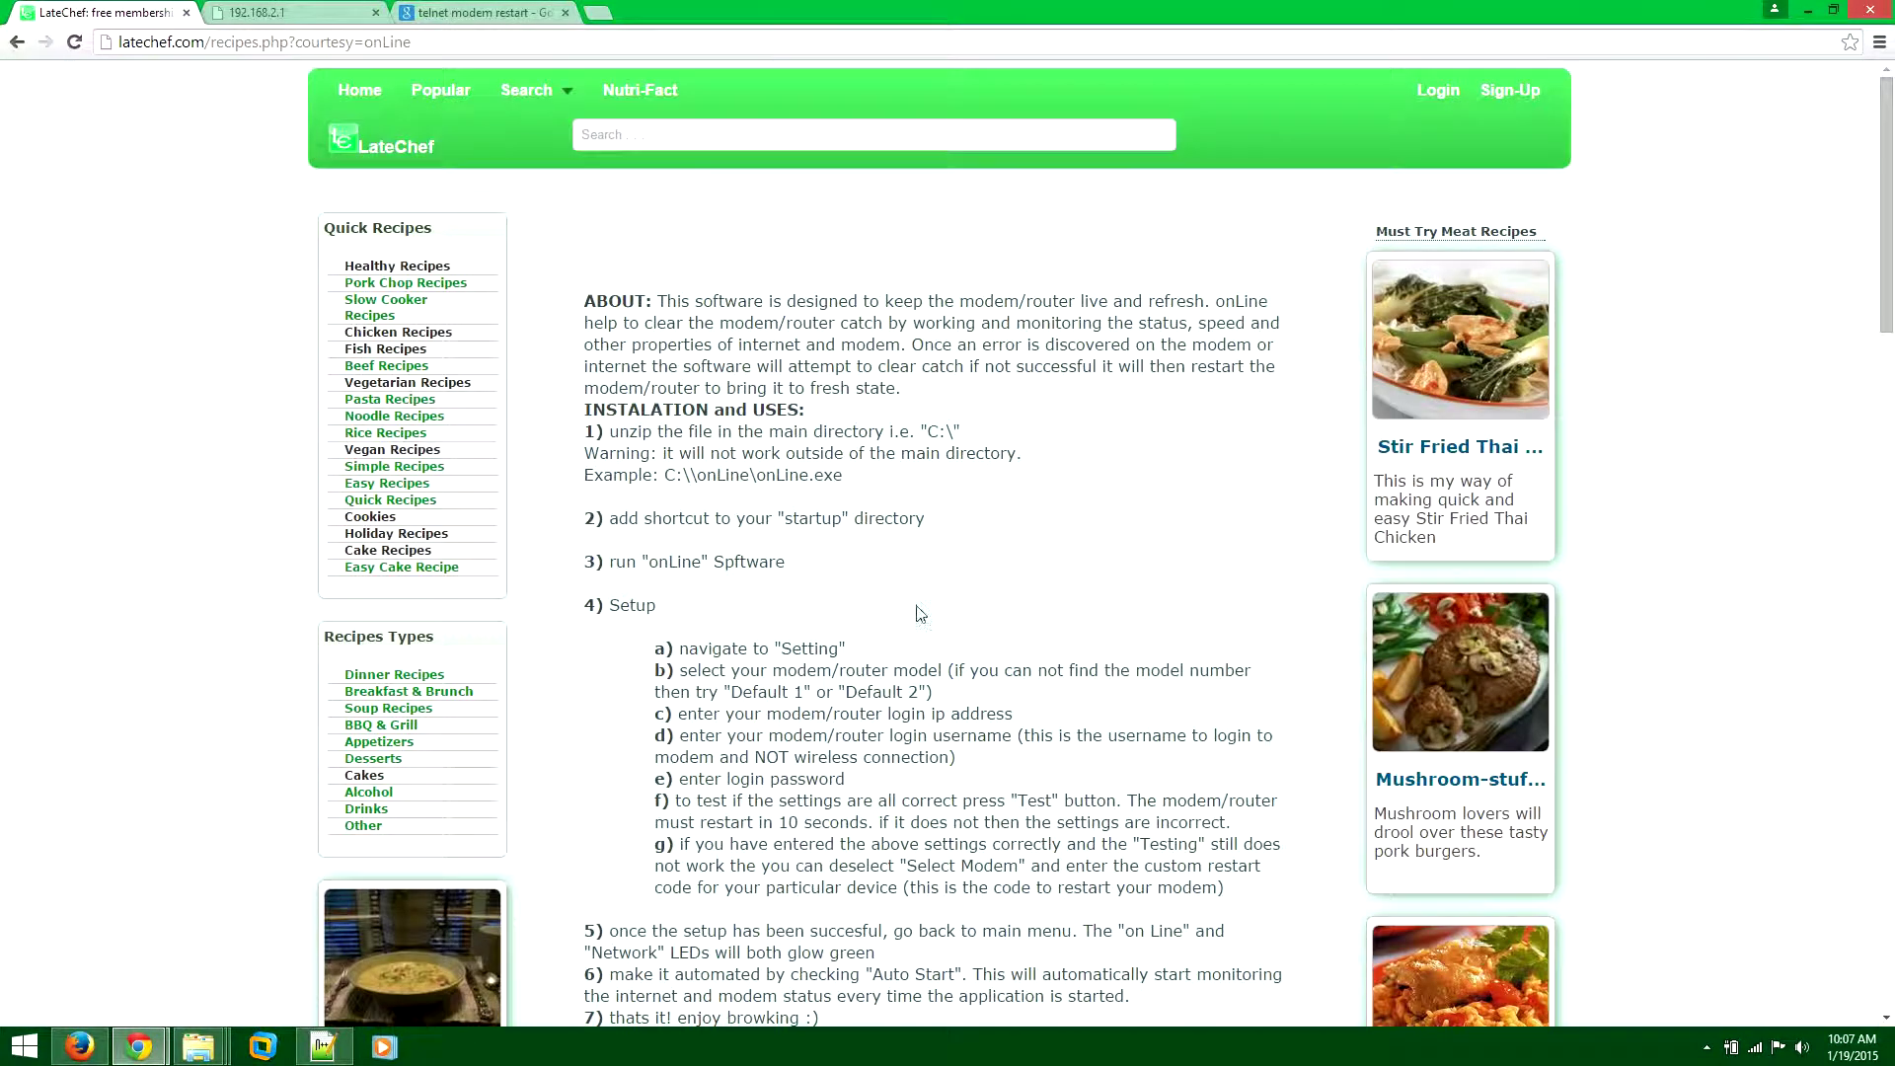
{"action": "left_click_drag", "start_coordinate": [603, 417], "coordinate": [868, 797]}
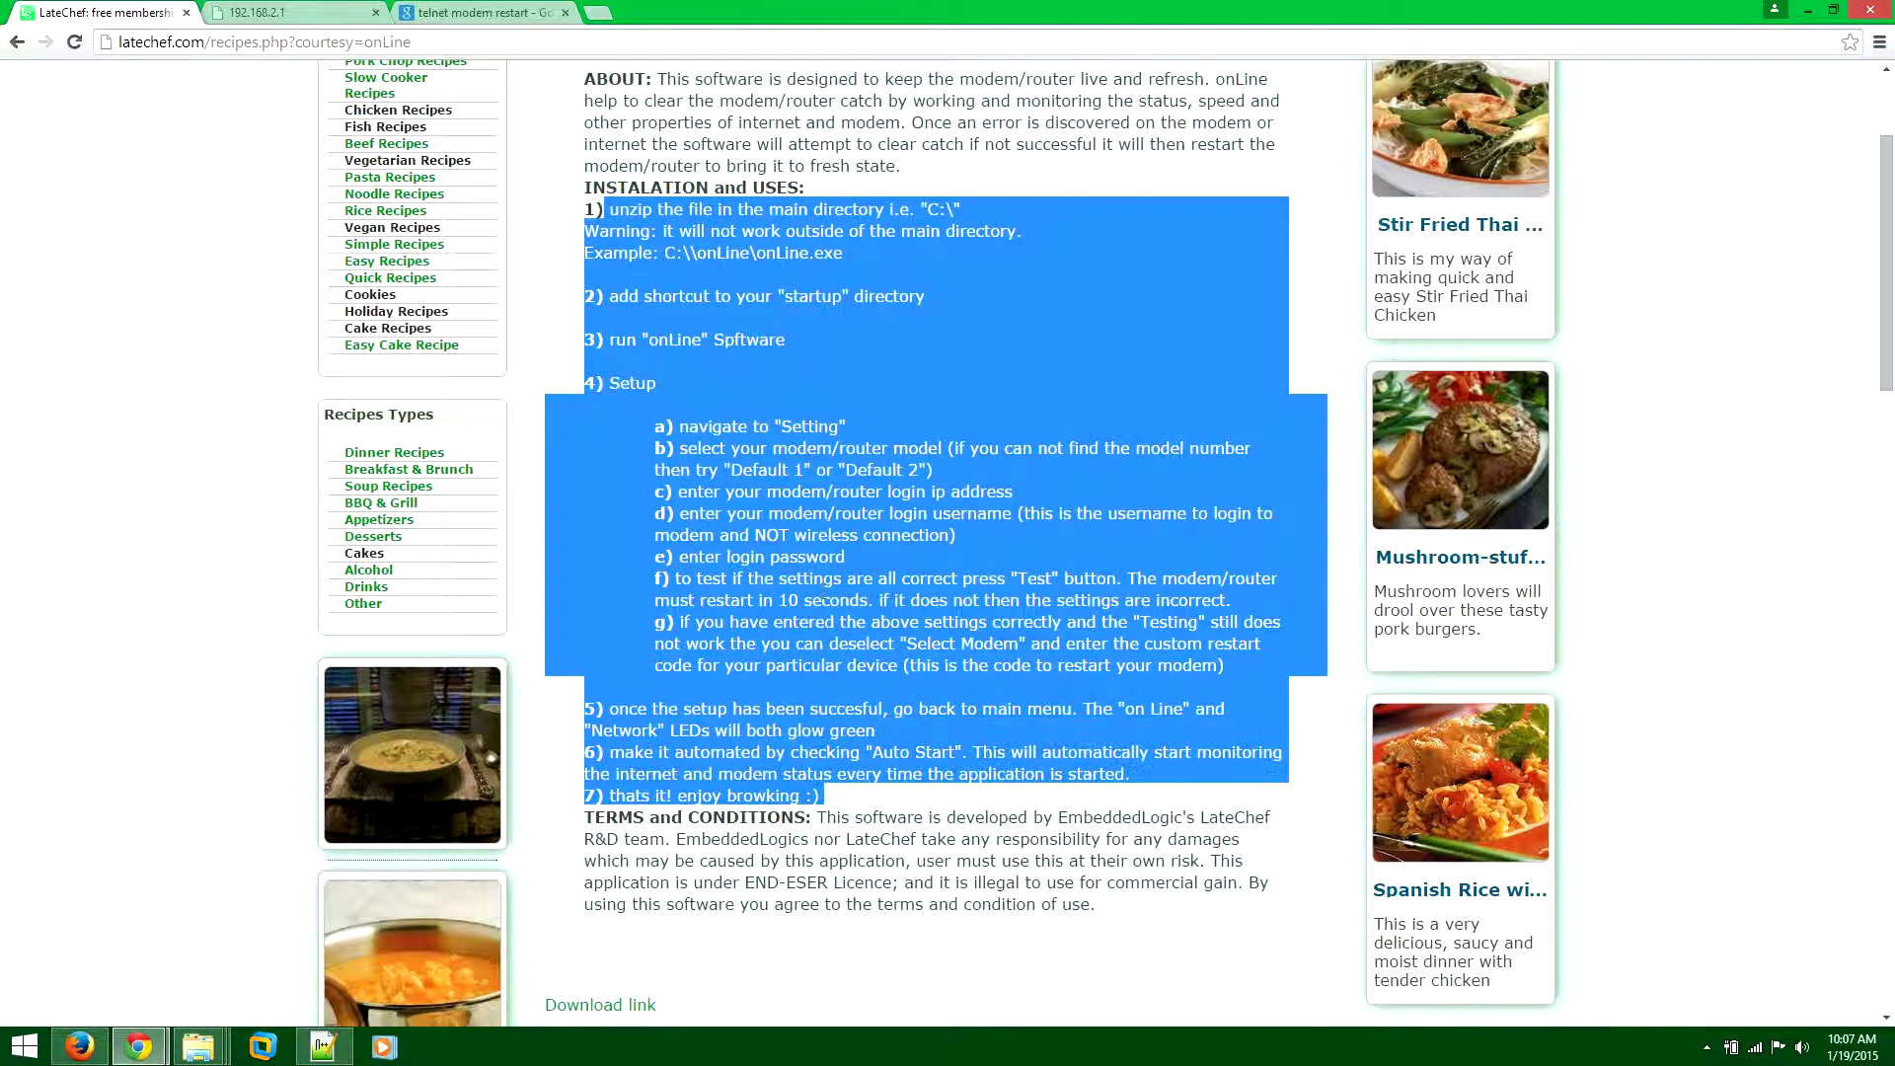
{"action": "left_click", "coordinate": [843, 730]}
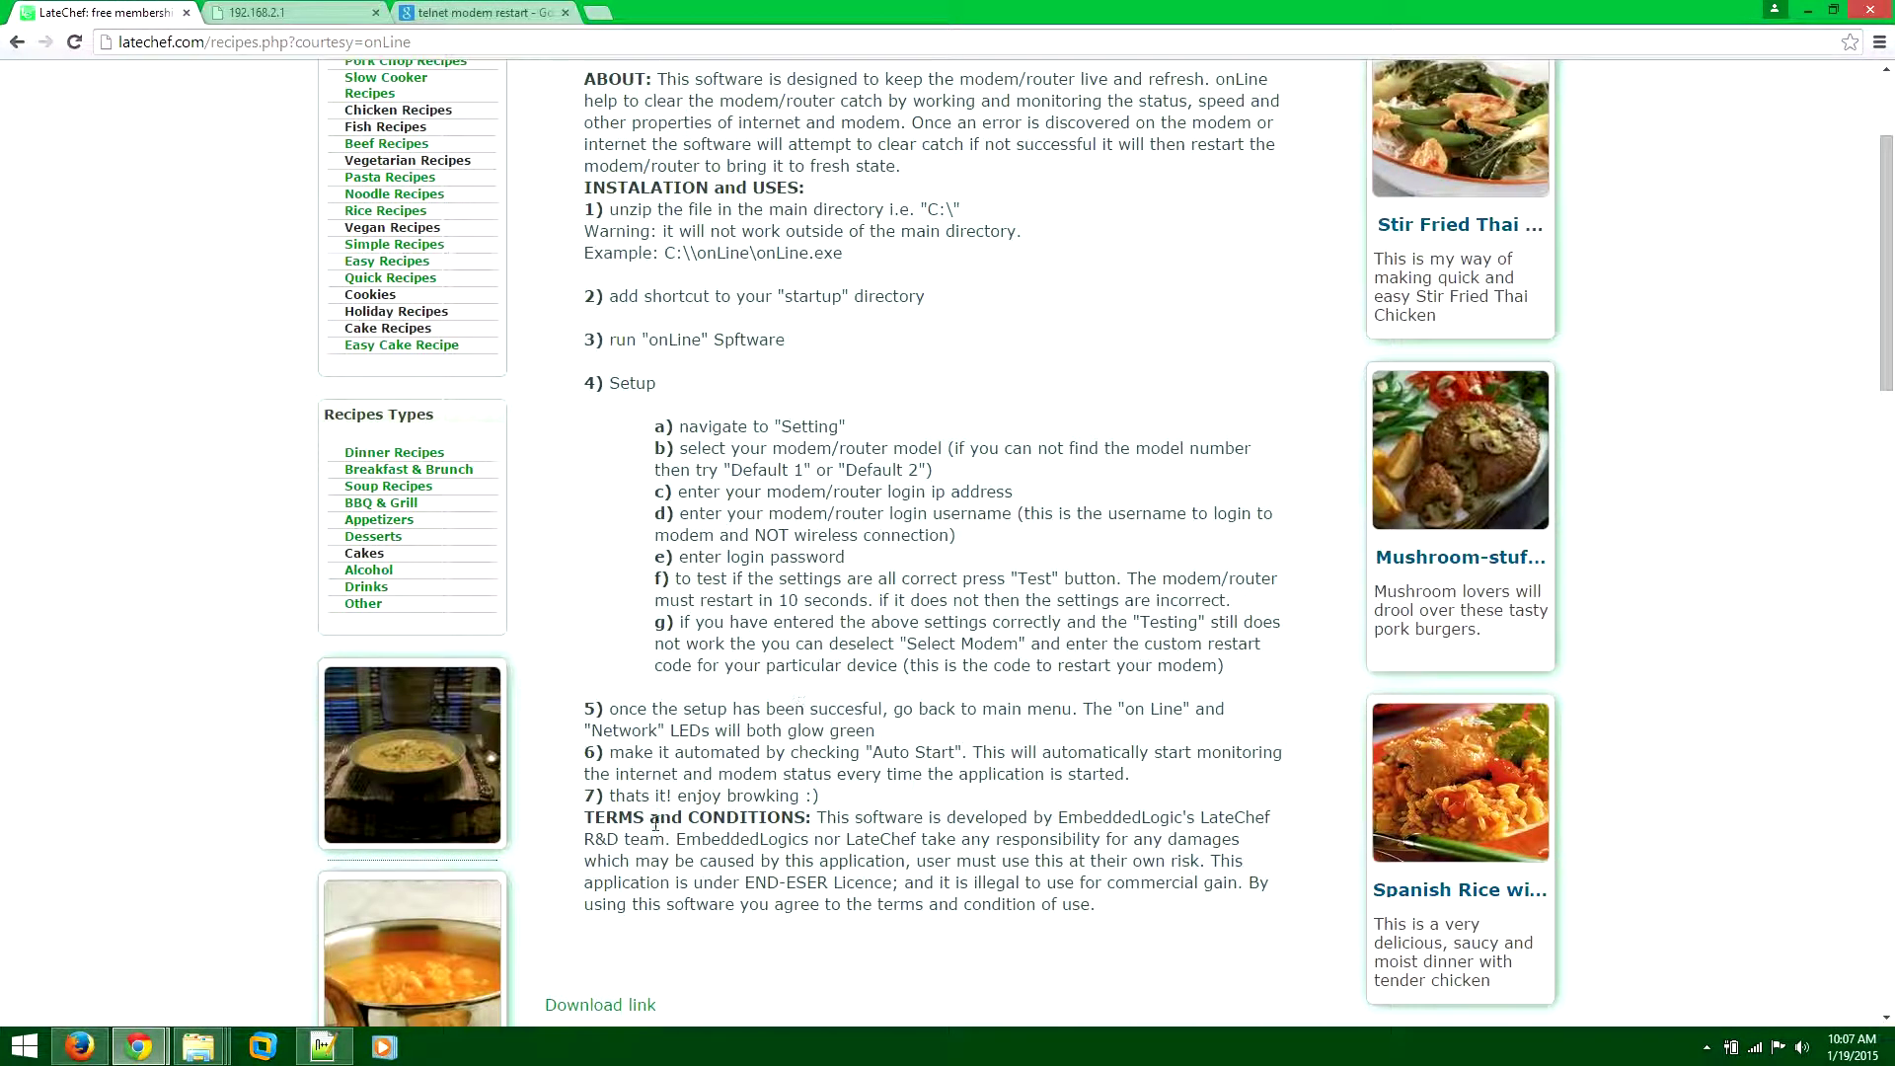
{"action": "scroll", "coordinate": [622, 1002], "scroll_direction": "down", "scroll_amount": 3}
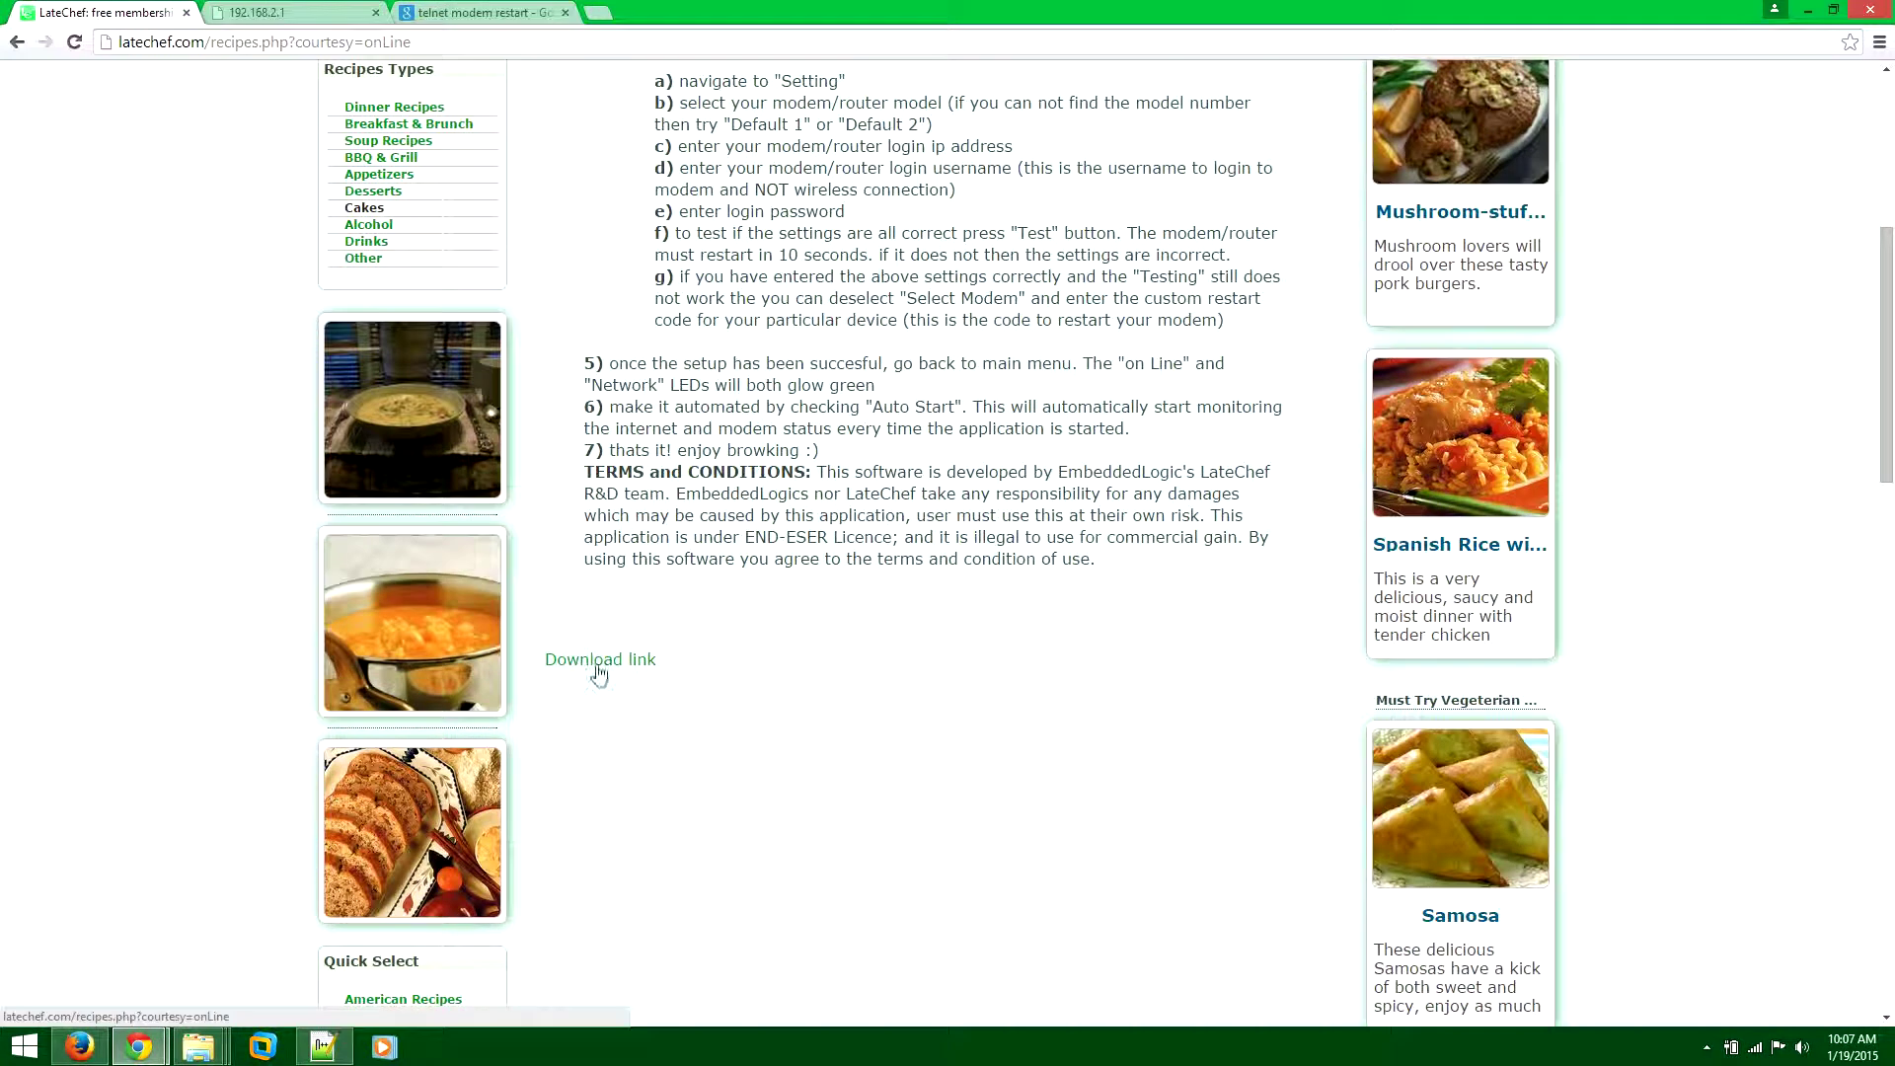
- Download onLine.zip and keep it despite Chrome's safety warning
{"action": "left_click", "coordinate": [589, 662]}
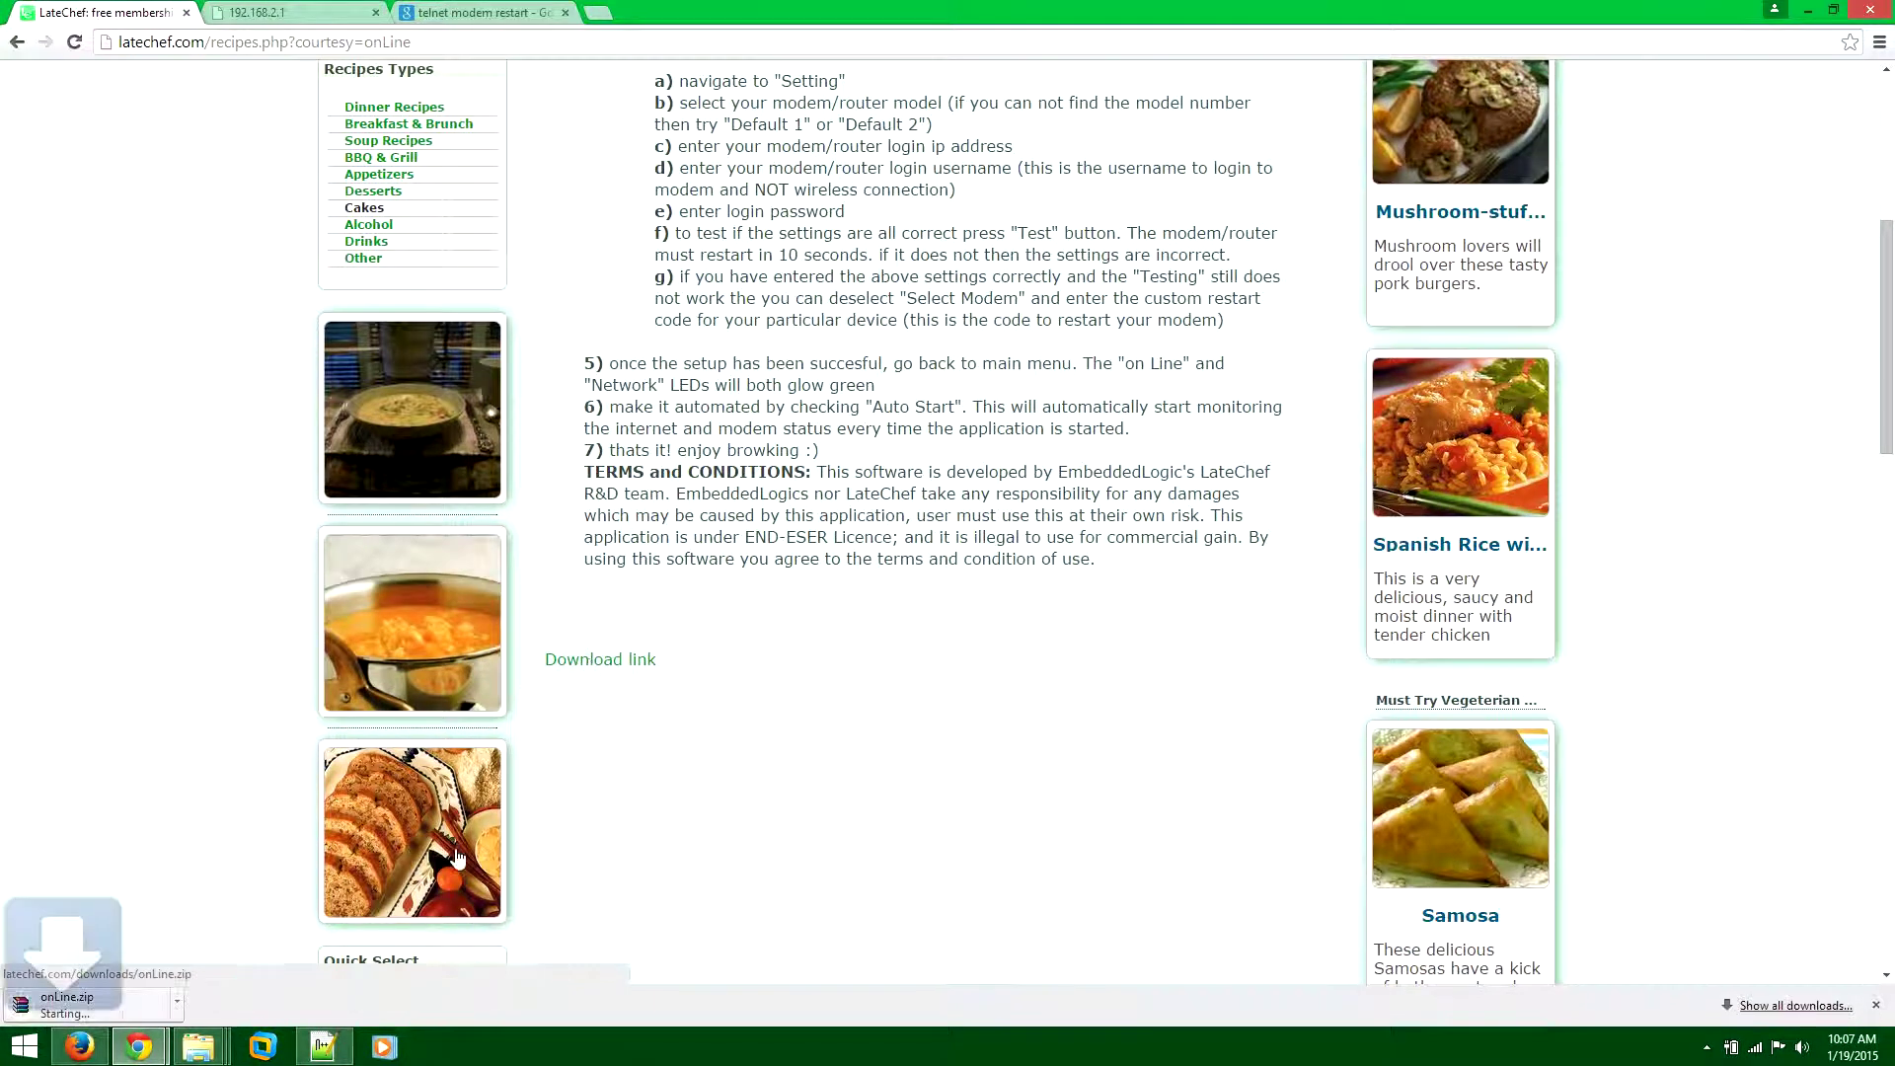
{"action": "left_click", "coordinate": [322, 1003]}
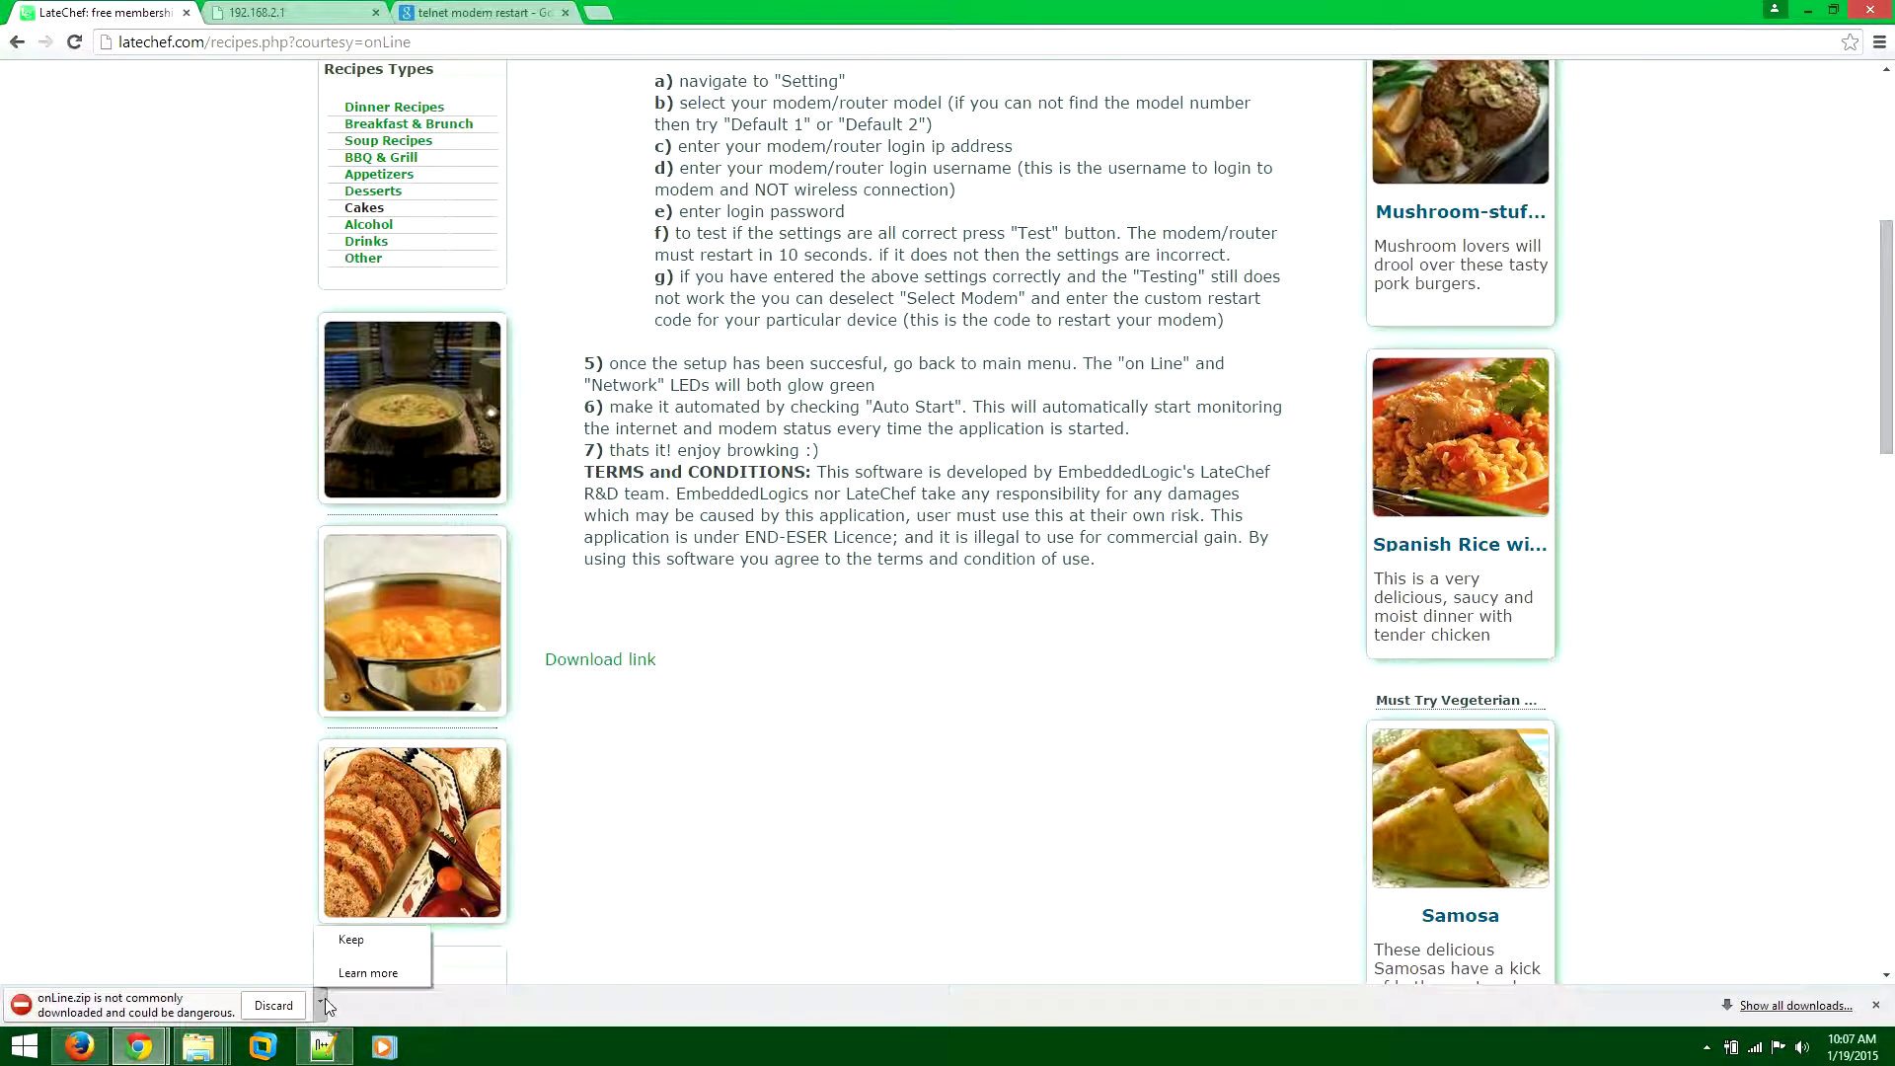
{"action": "left_click", "coordinate": [352, 940]}
- Open the downloaded onLine.zip to confirm it holds an onLine folder, then close WinRAR
{"action": "left_click", "coordinate": [201, 1005]}
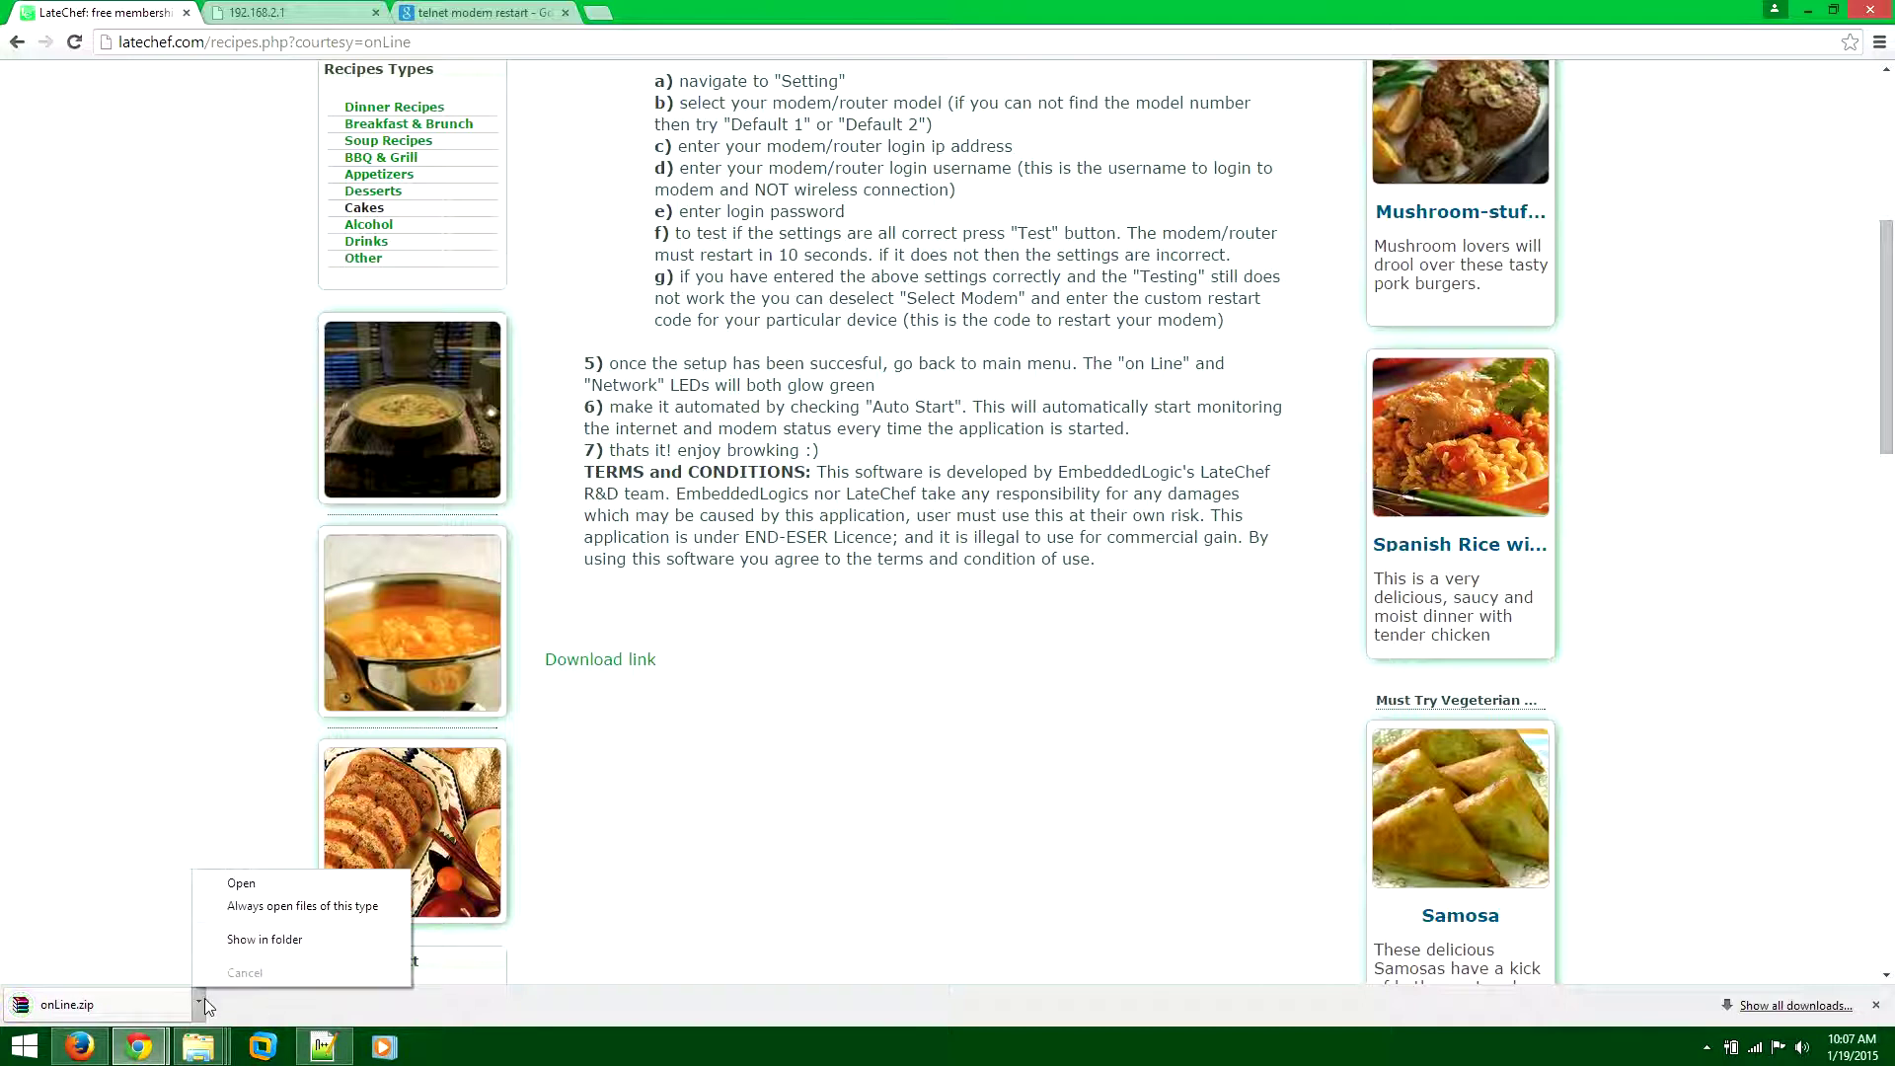
{"action": "left_click", "coordinate": [241, 883]}
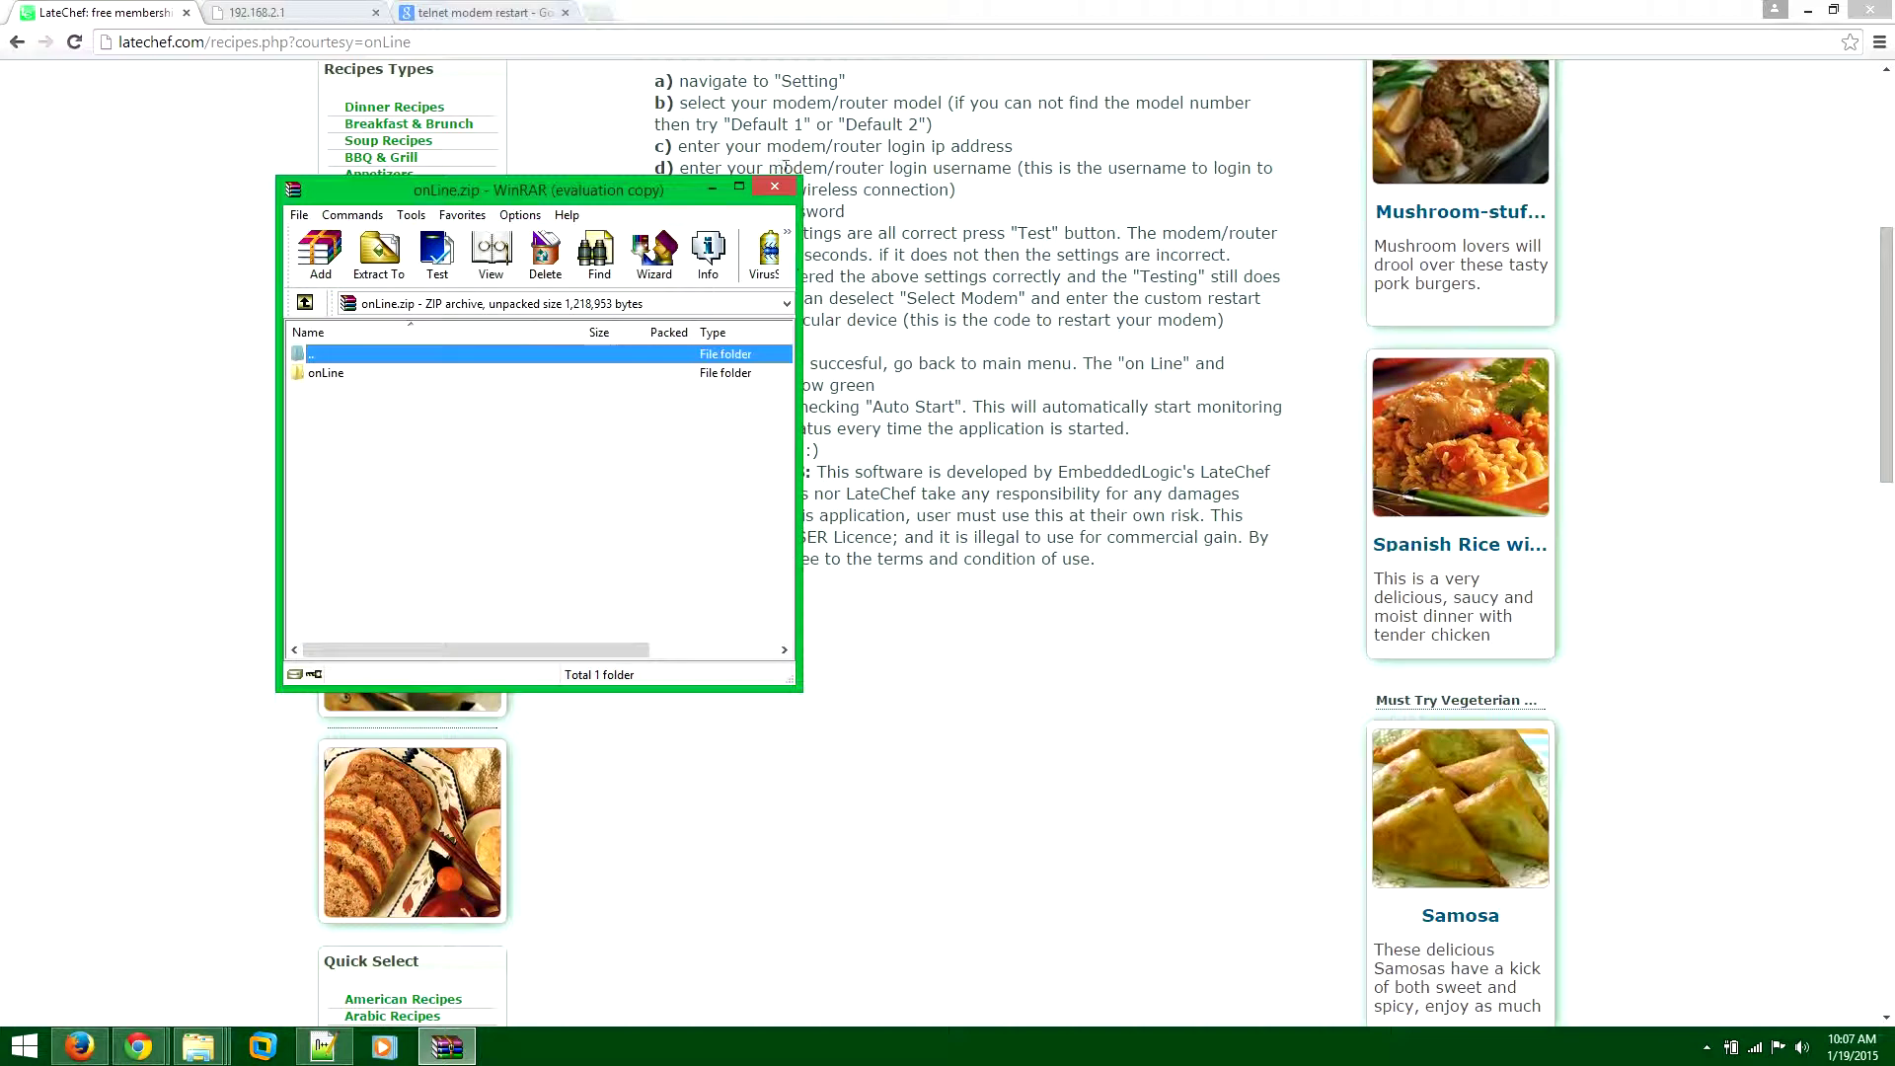
{"action": "left_click", "coordinate": [775, 186]}
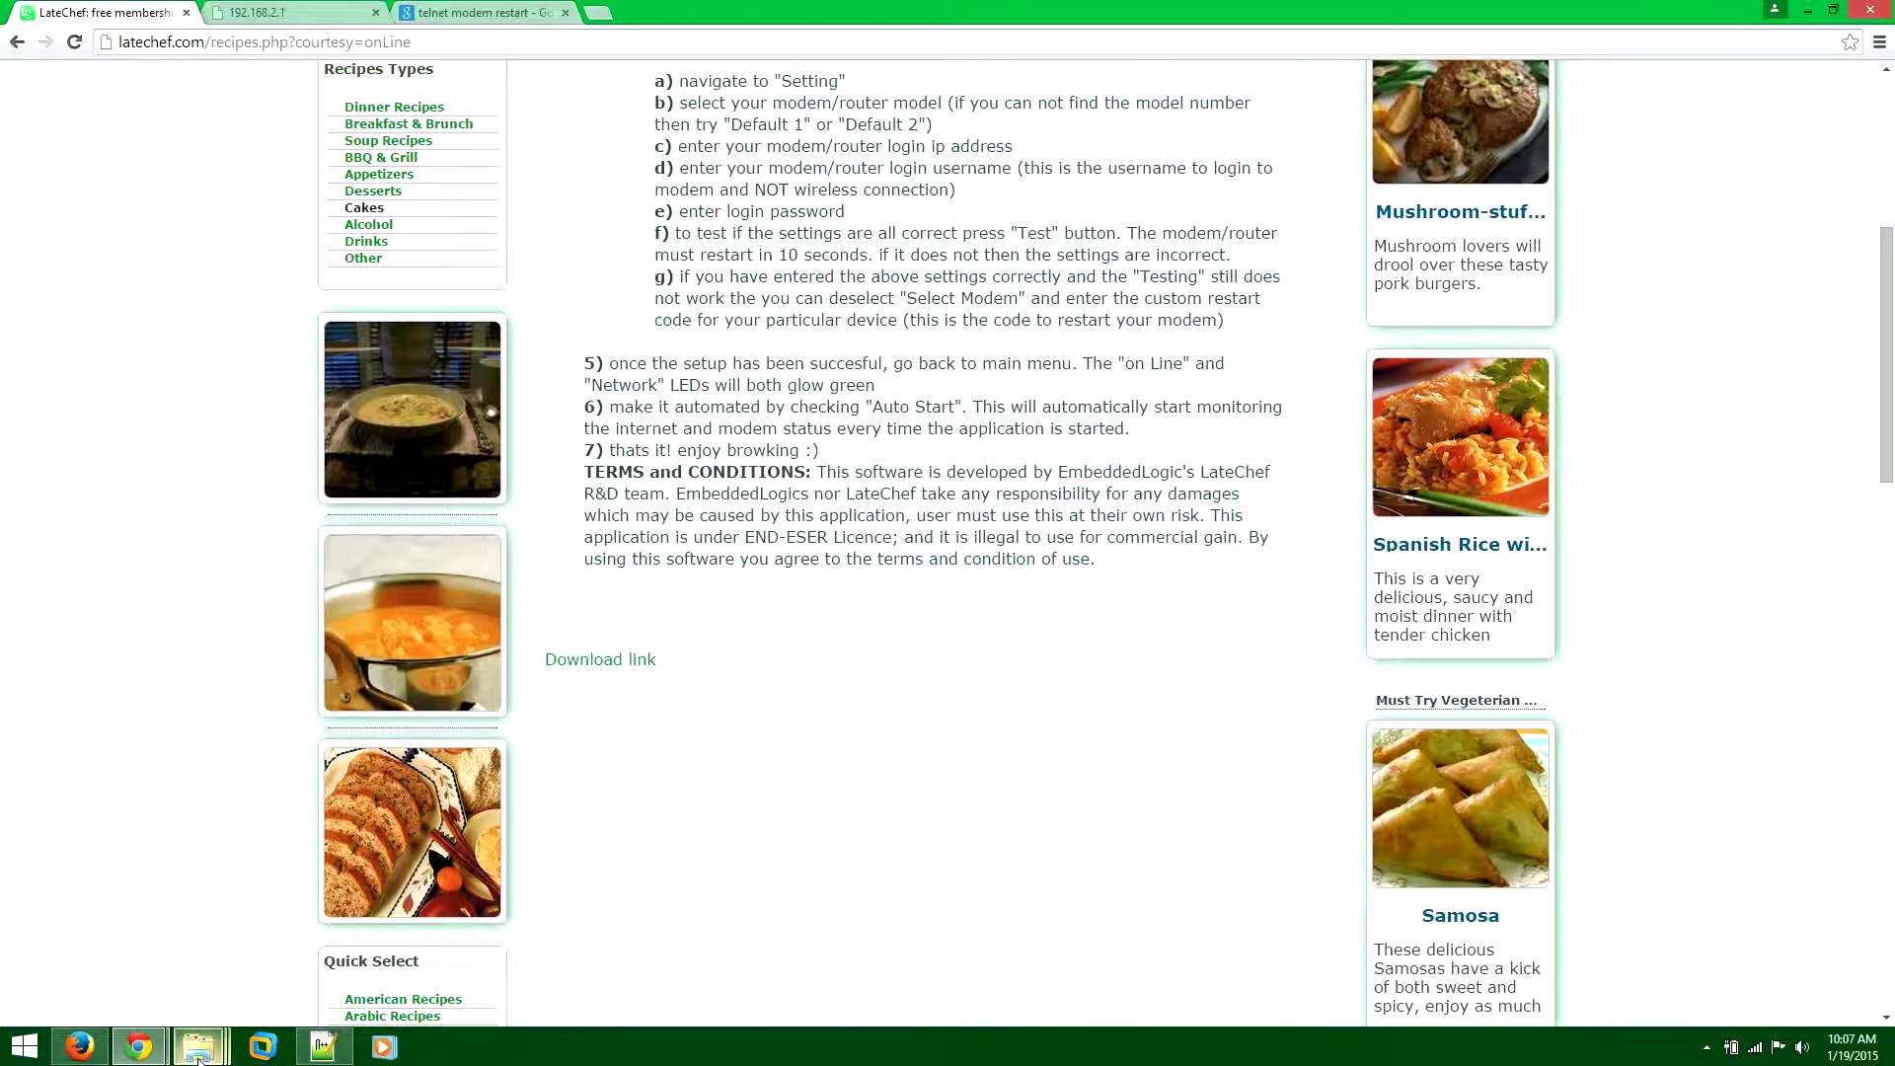
- Cut onLine.zip from the Downloads folder
{"action": "mouse_move", "coordinate": [227, 1058]}
{"action": "left_click", "coordinate": [761, 962]}
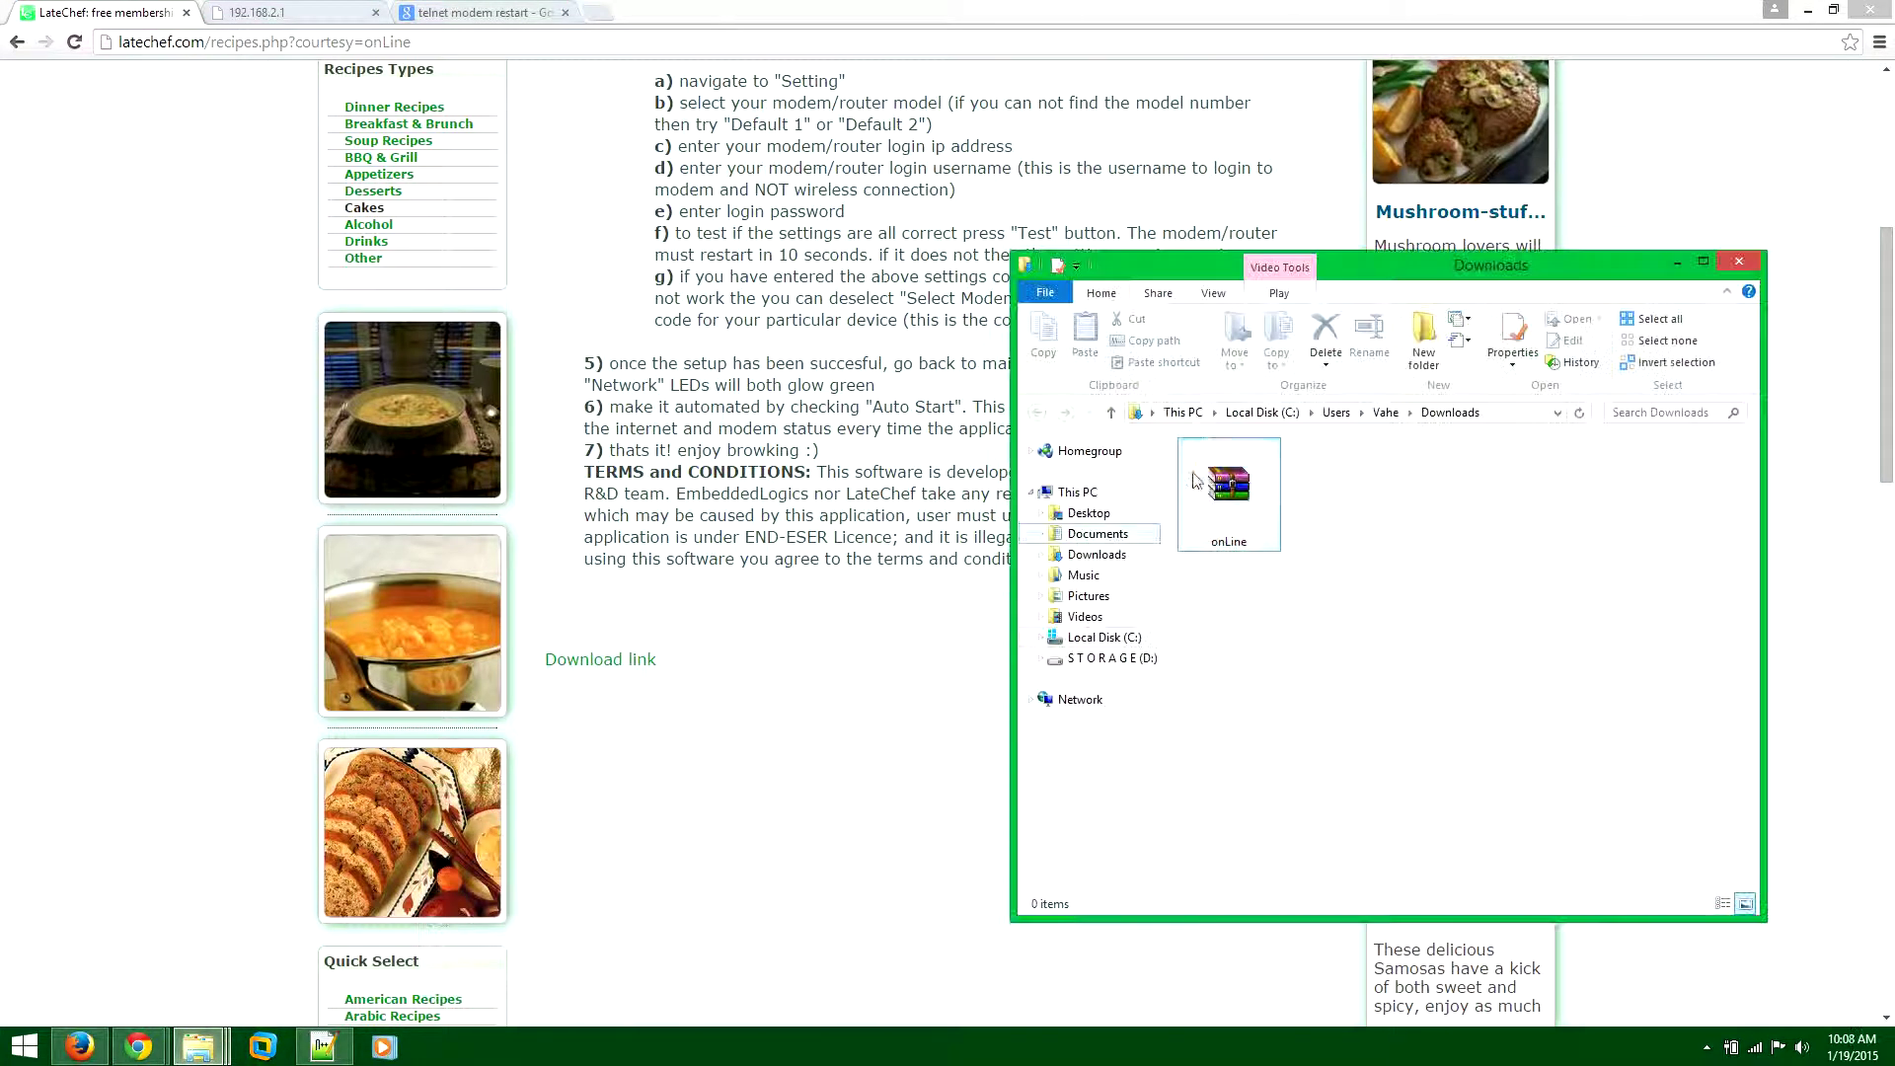
{"action": "right_click", "coordinate": [1230, 415]}
{"action": "left_click", "coordinate": [1323, 631]}
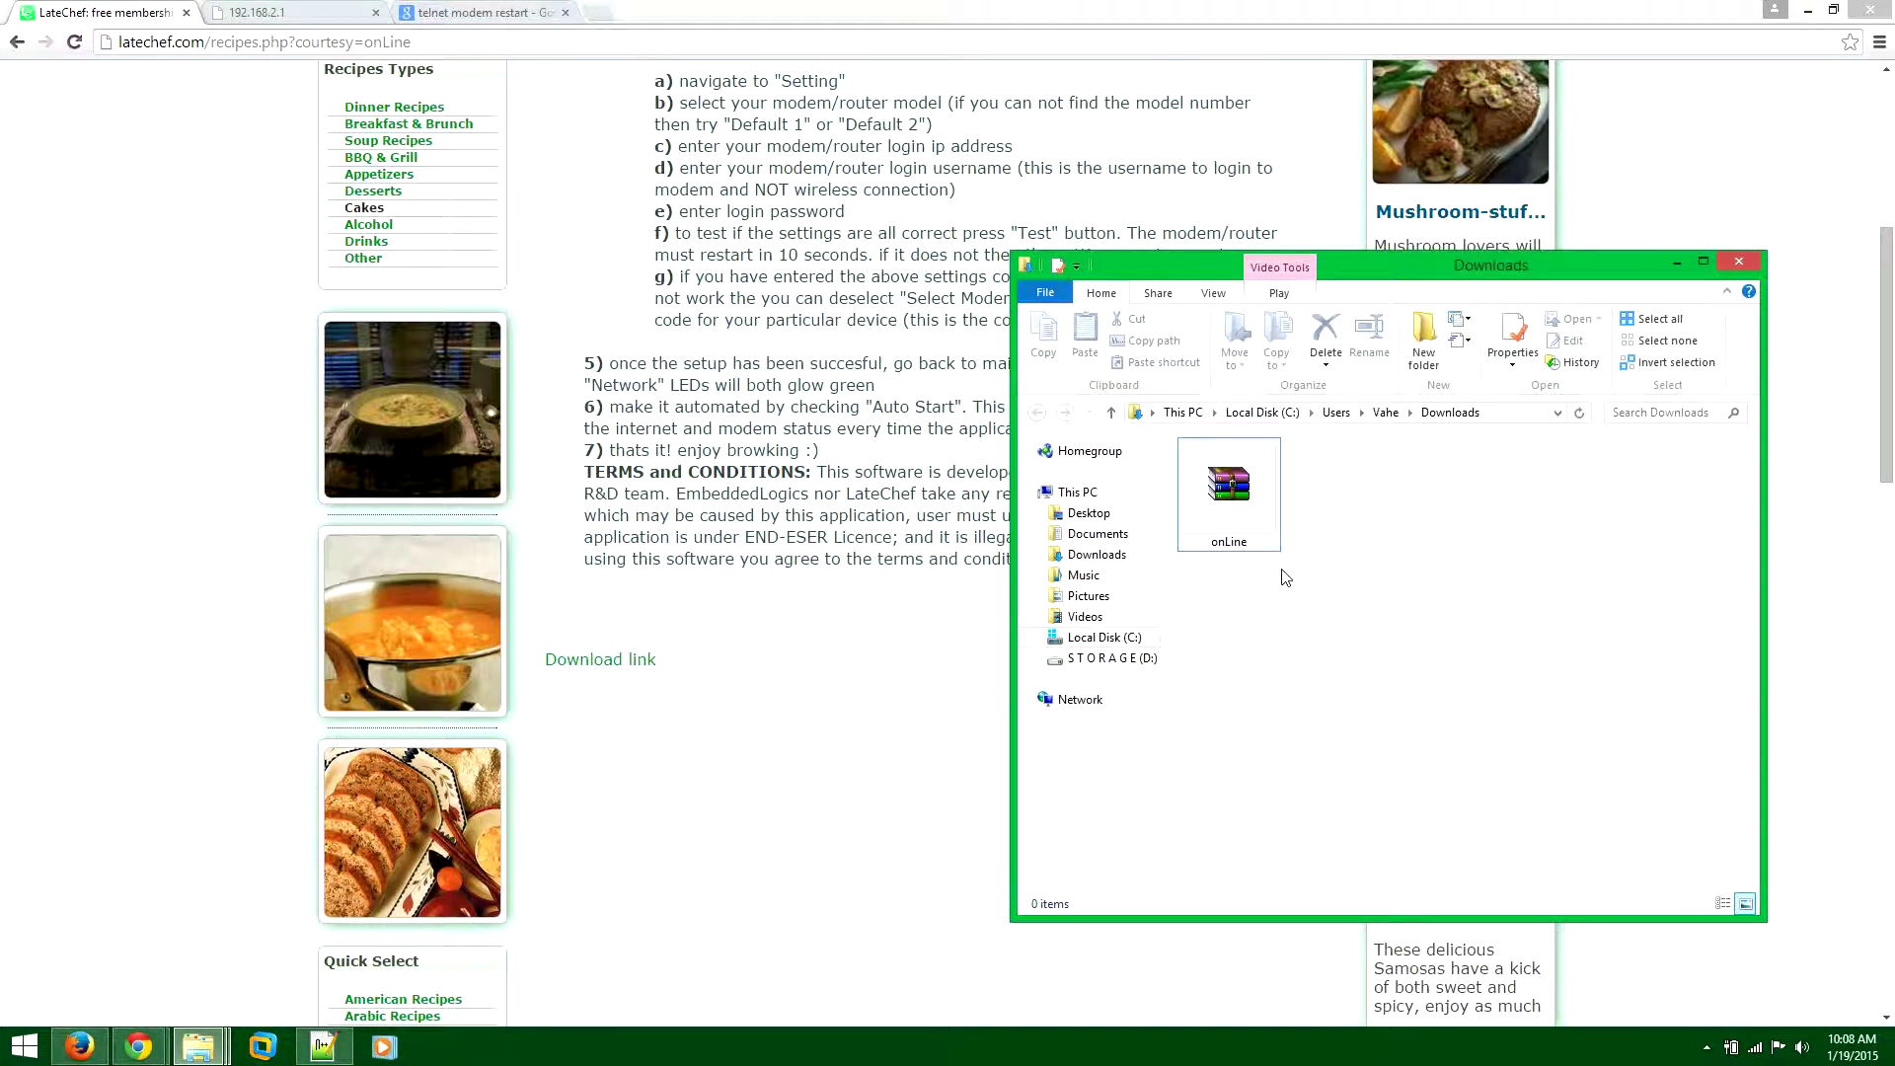
{"action": "left_click", "coordinate": [1233, 506]}
{"action": "right_click", "coordinate": [1234, 506]}
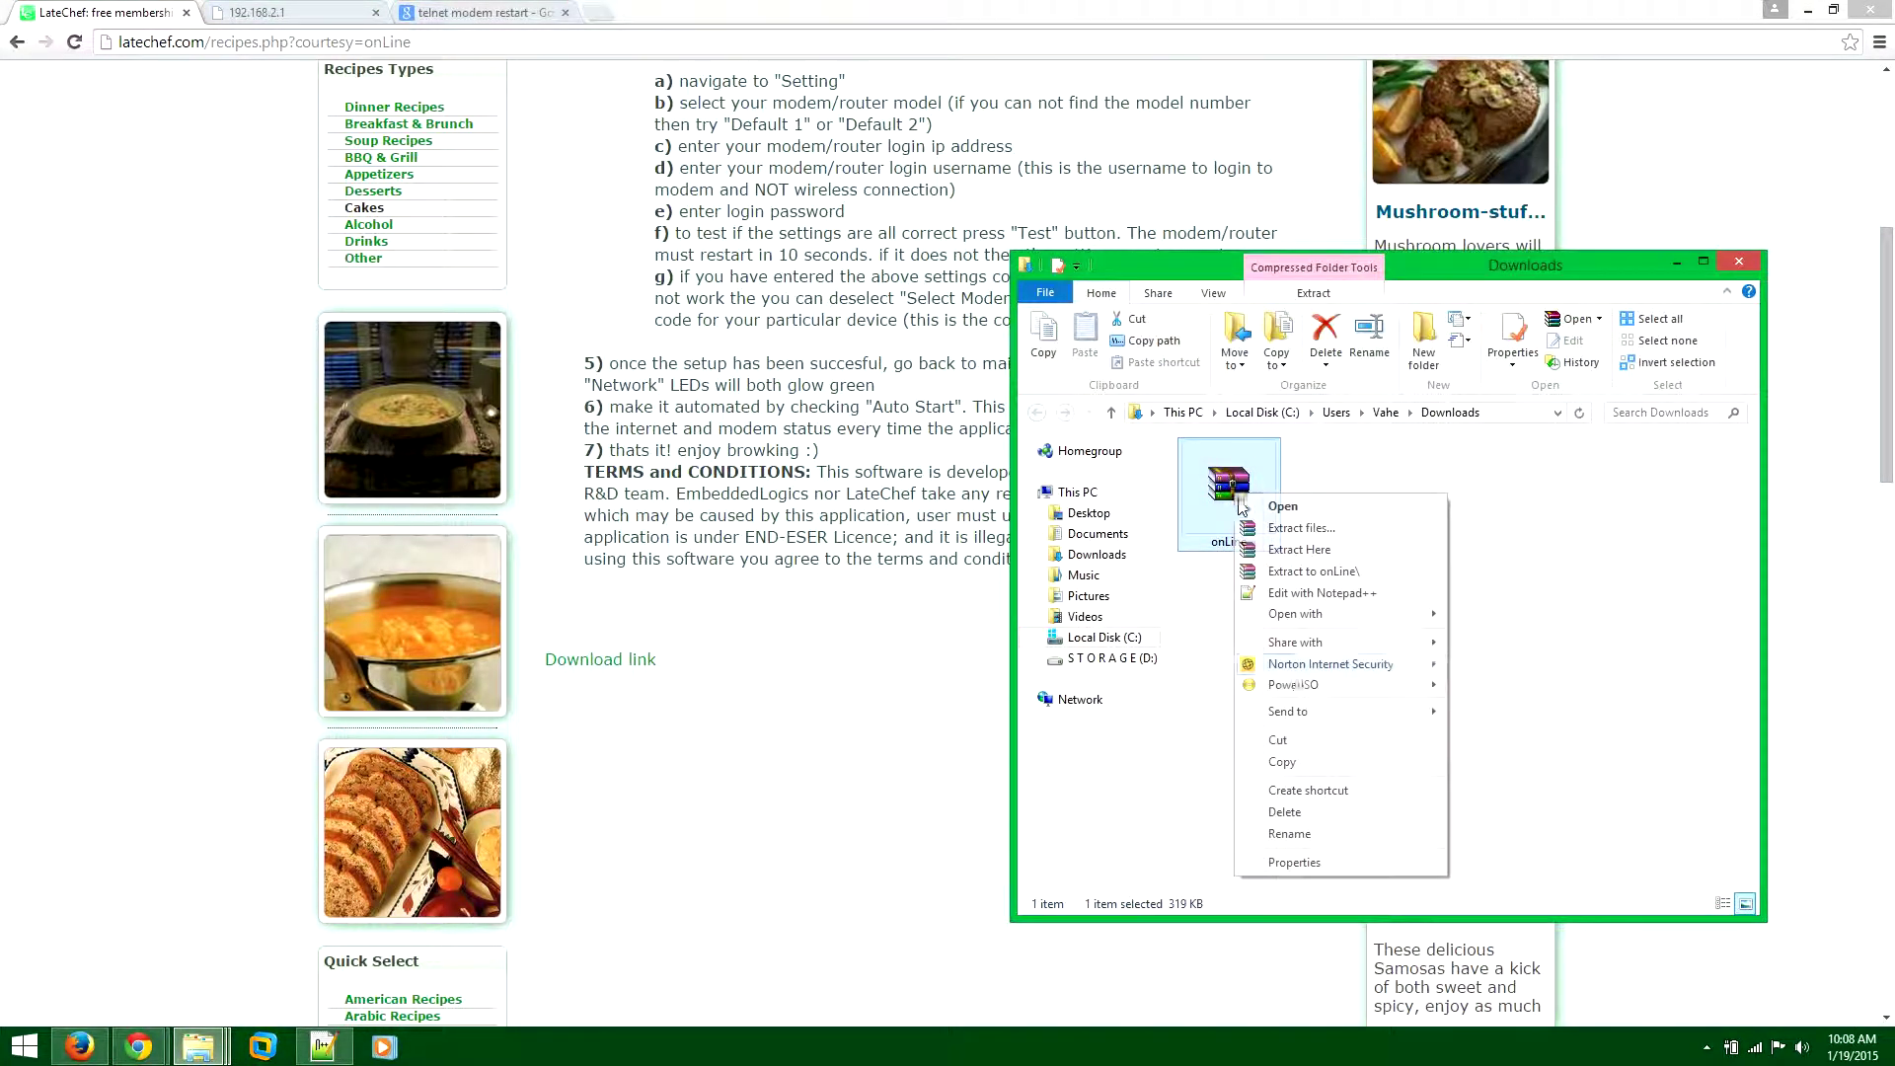
{"action": "left_click", "coordinate": [1288, 743]}
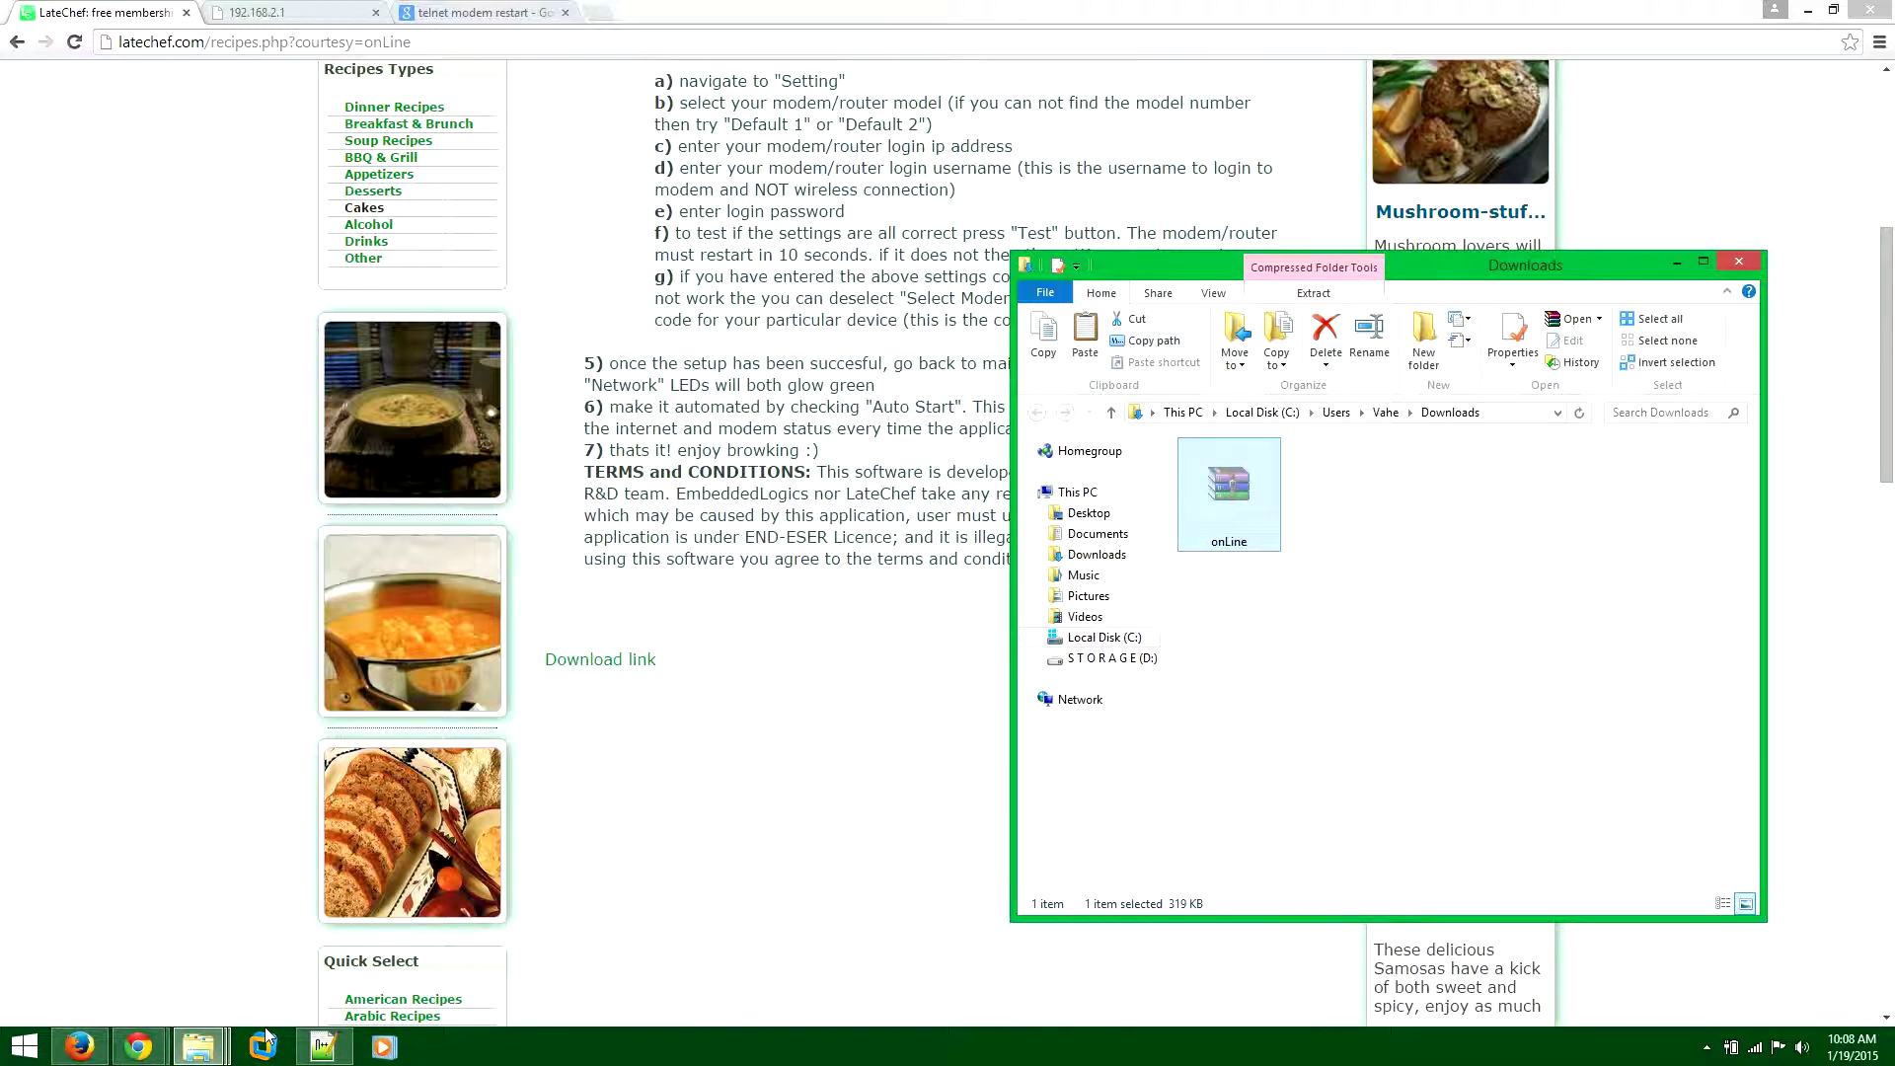
- Paste onLine.zip into the root of C:, replacing the existing copy with administrator permission
{"action": "mouse_move", "coordinate": [226, 1054]}
{"action": "left_click", "coordinate": [128, 938]}
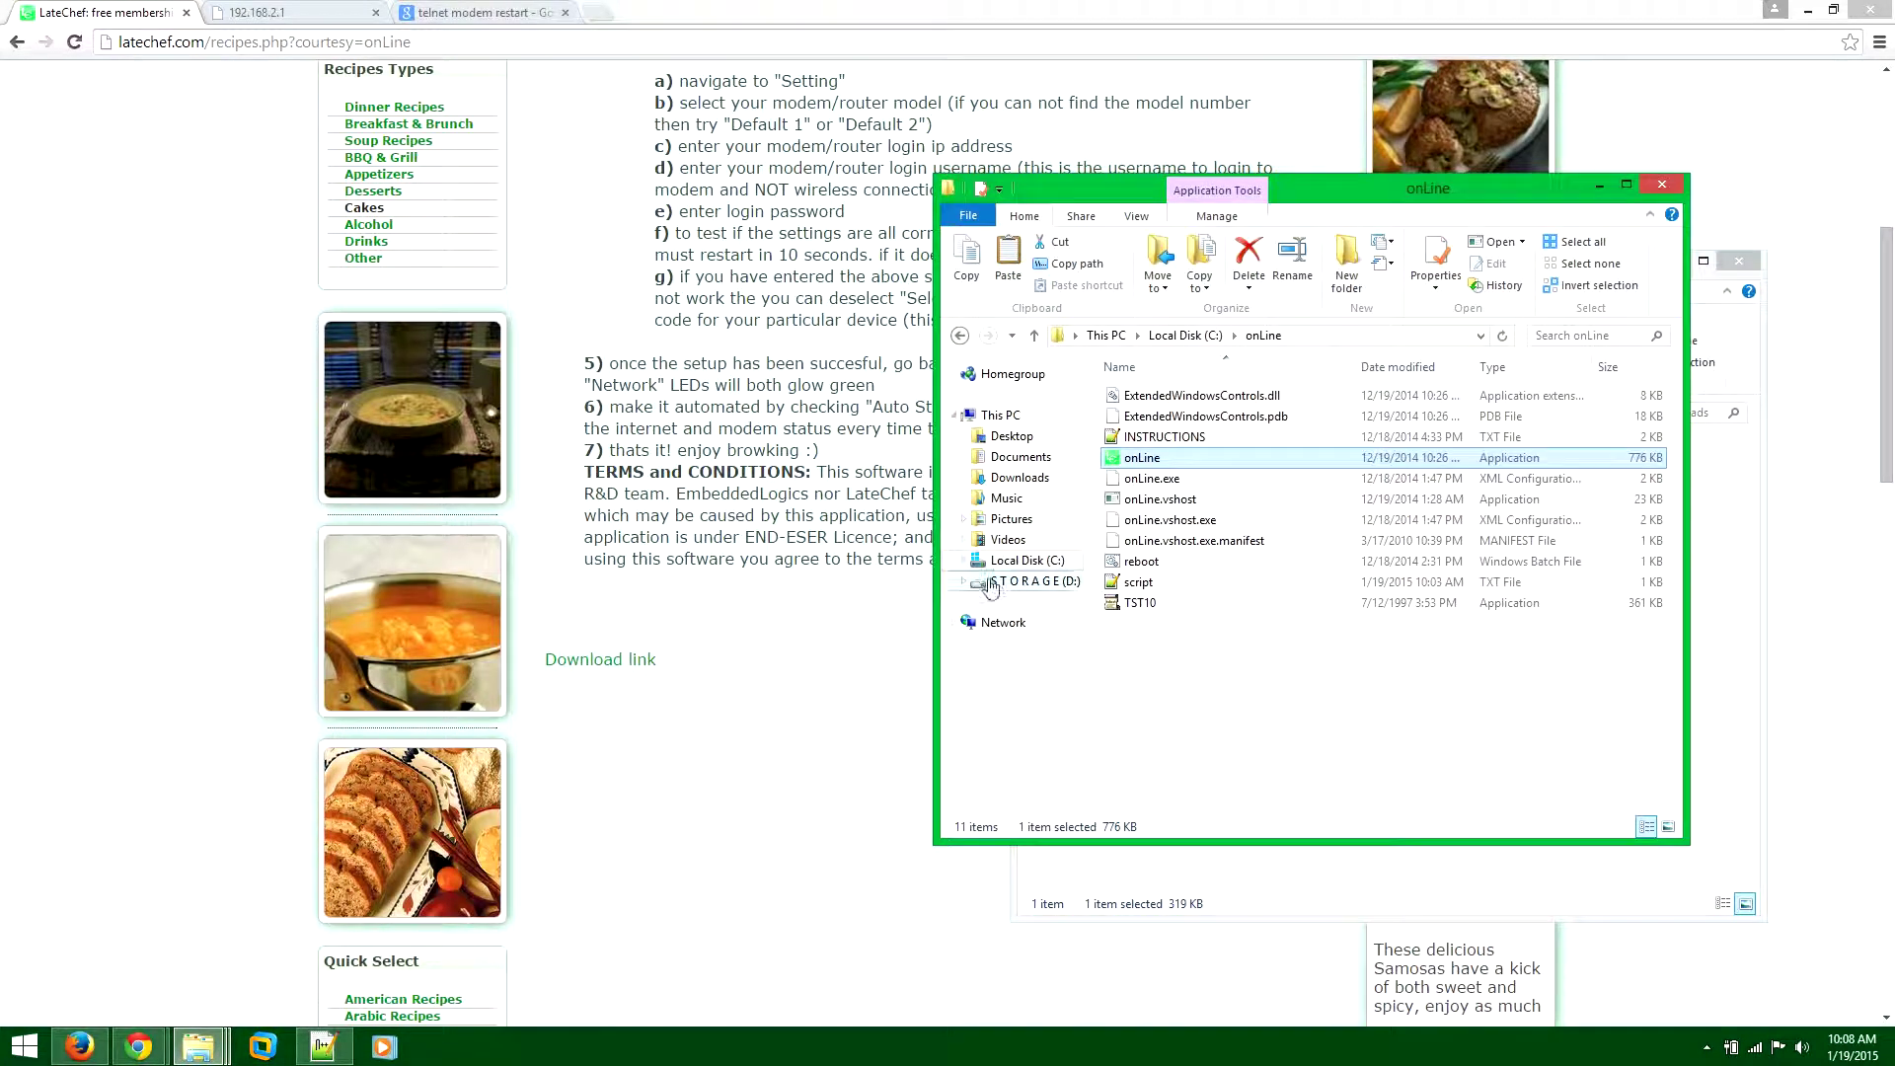
{"action": "left_click", "coordinate": [1189, 335]}
{"action": "right_click", "coordinate": [1205, 721]}
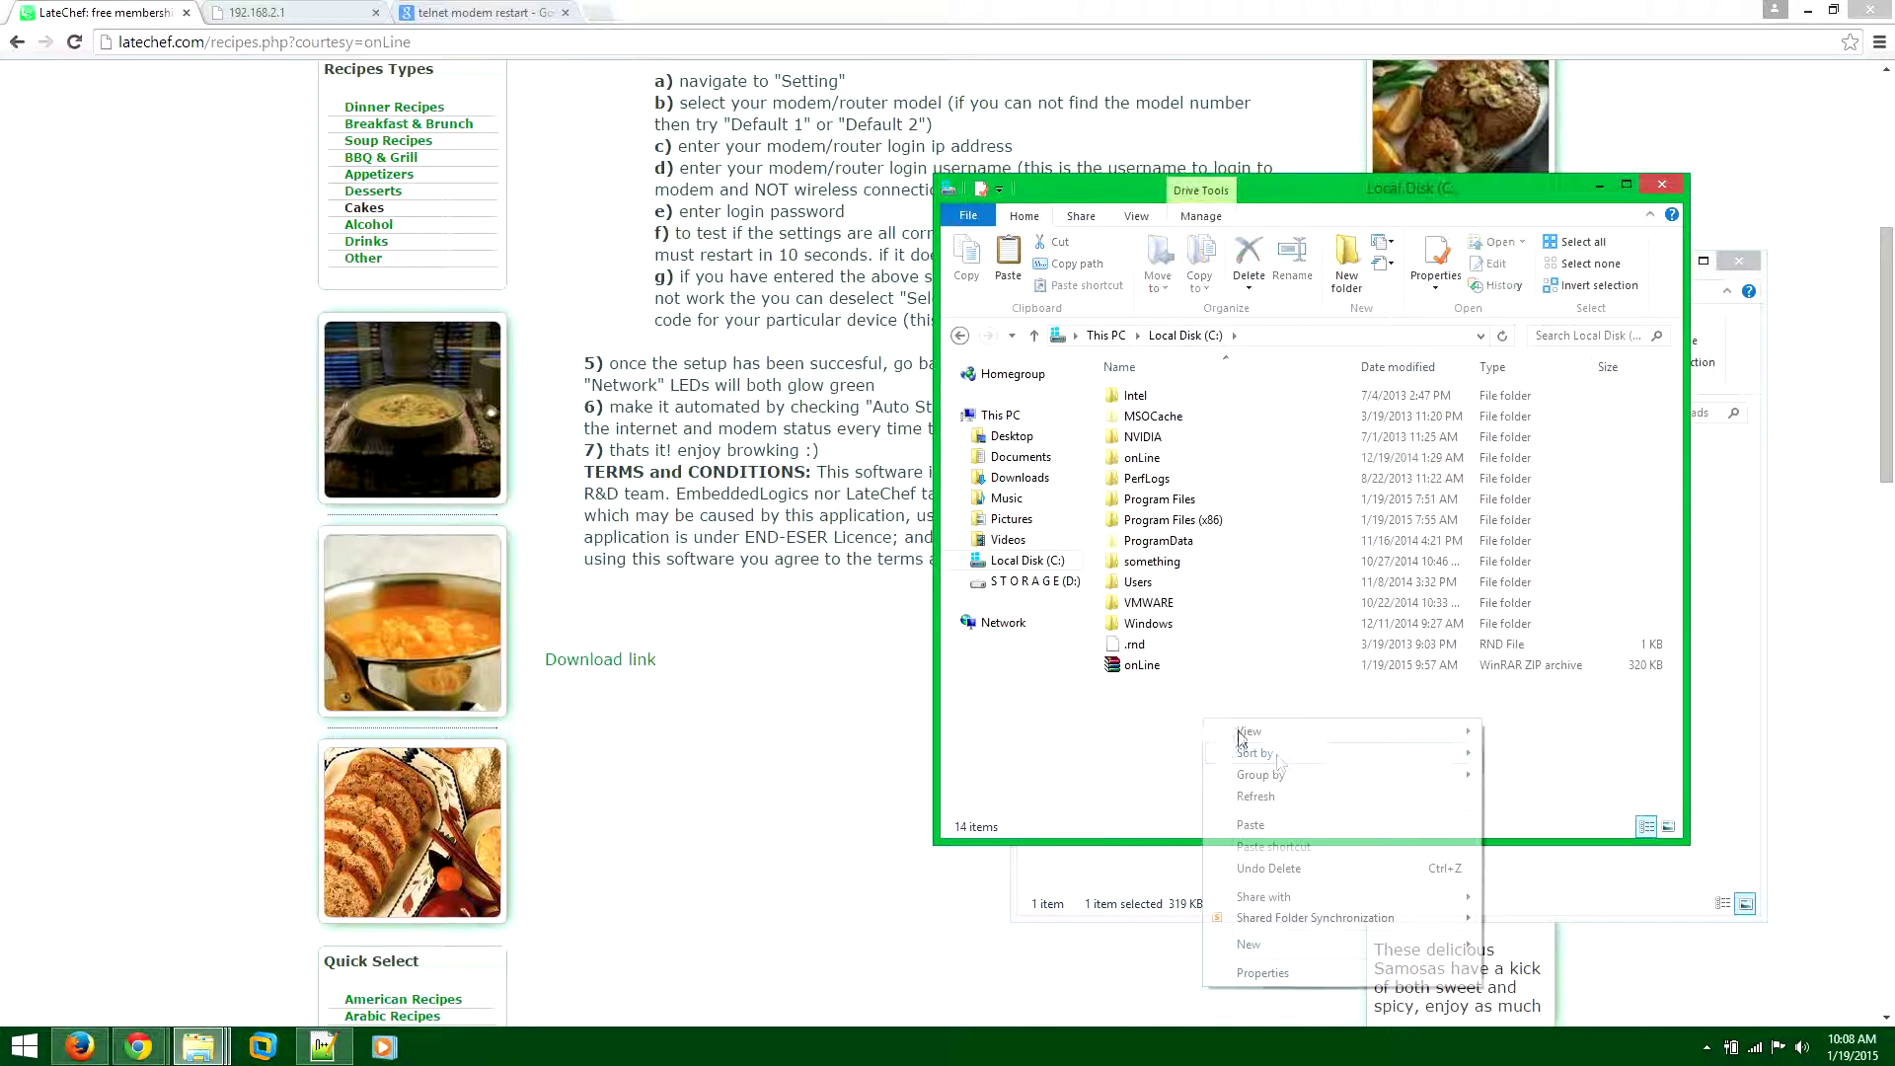
{"action": "left_click", "coordinate": [1280, 826]}
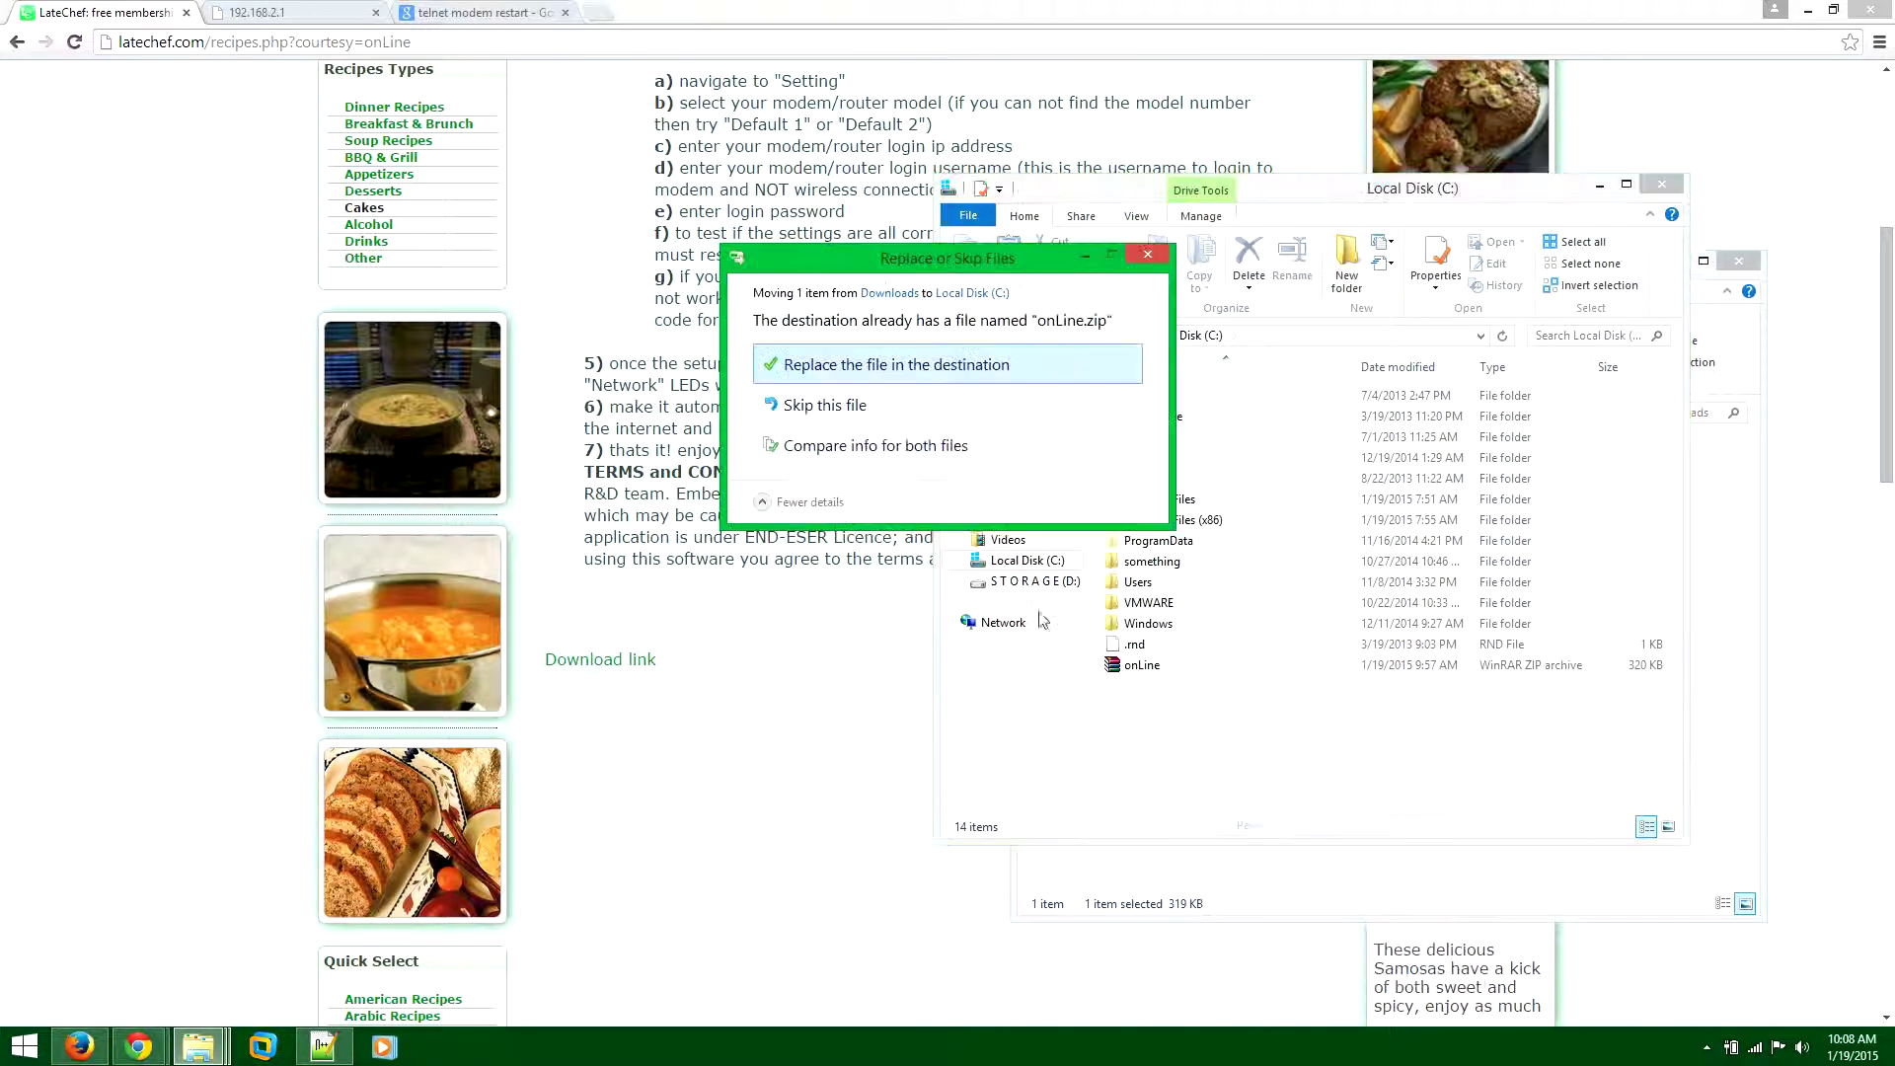
{"action": "left_click", "coordinate": [879, 369]}
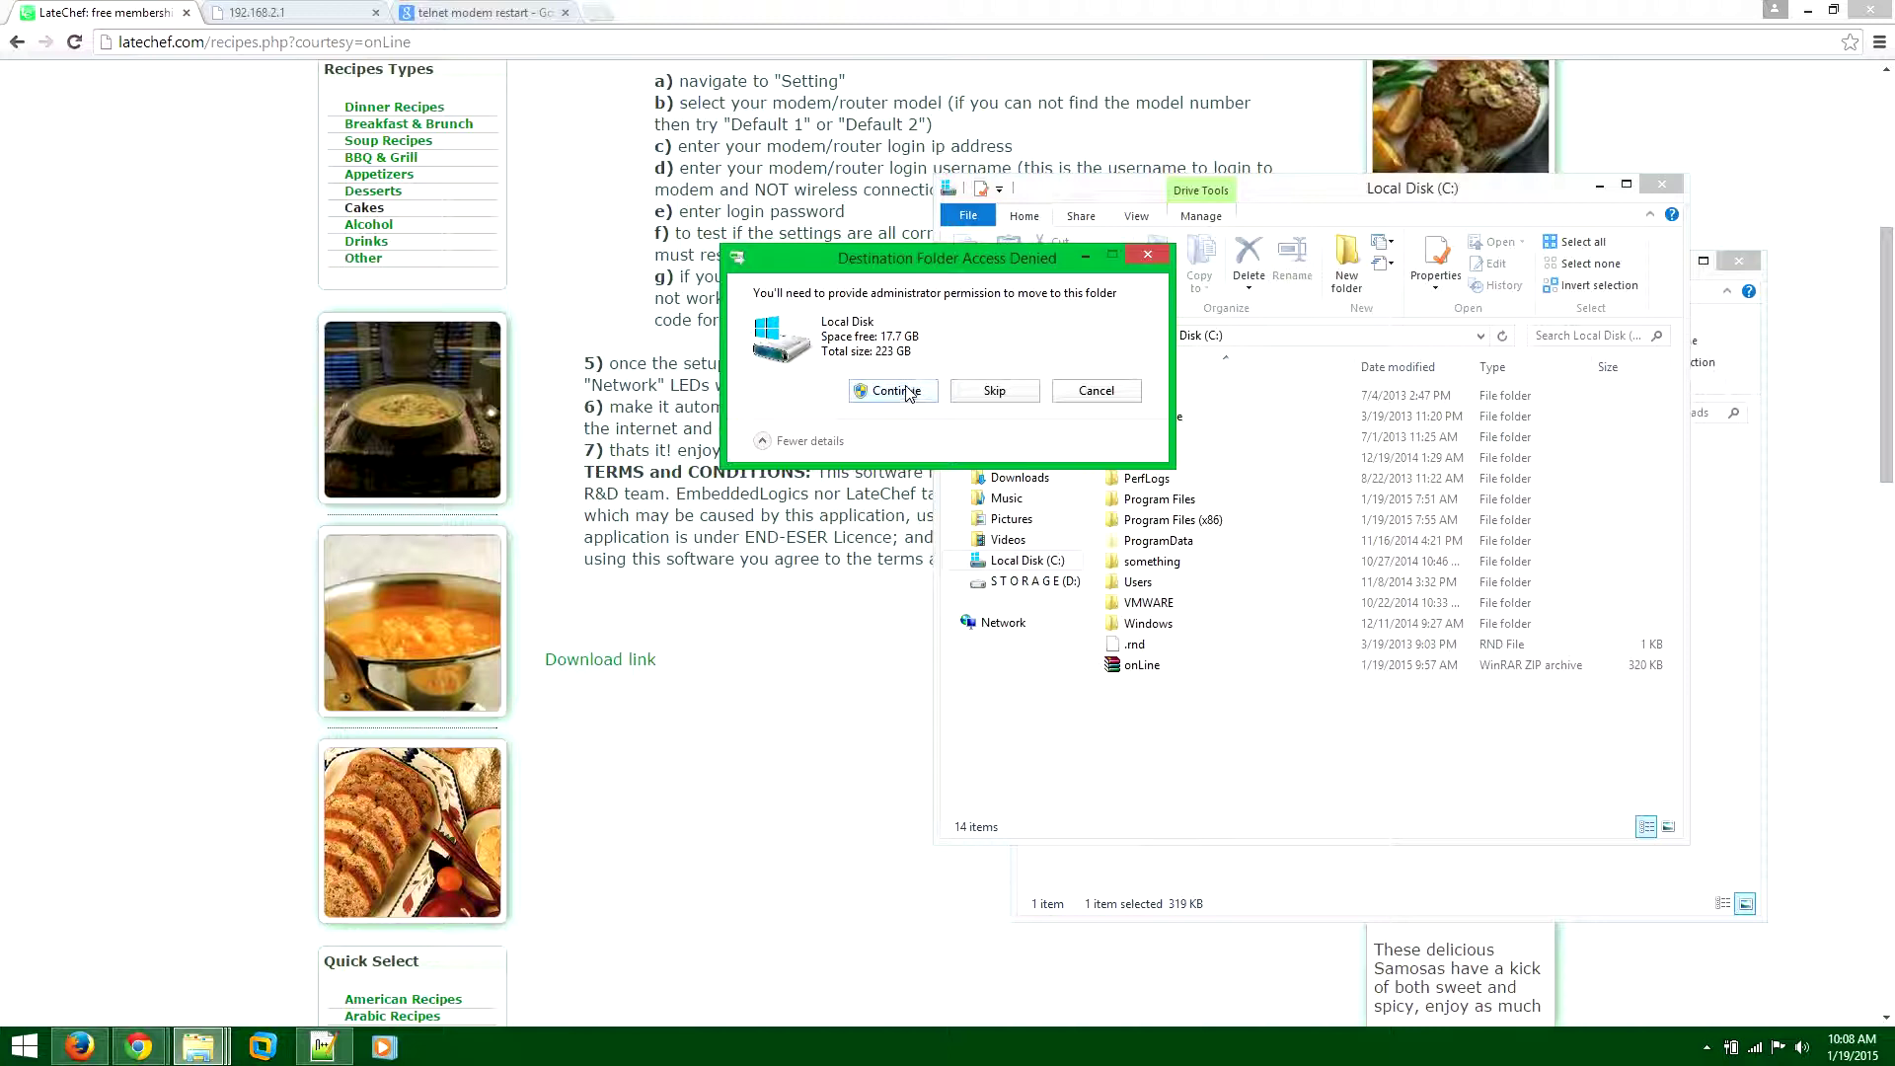
{"action": "left_click", "coordinate": [888, 388]}
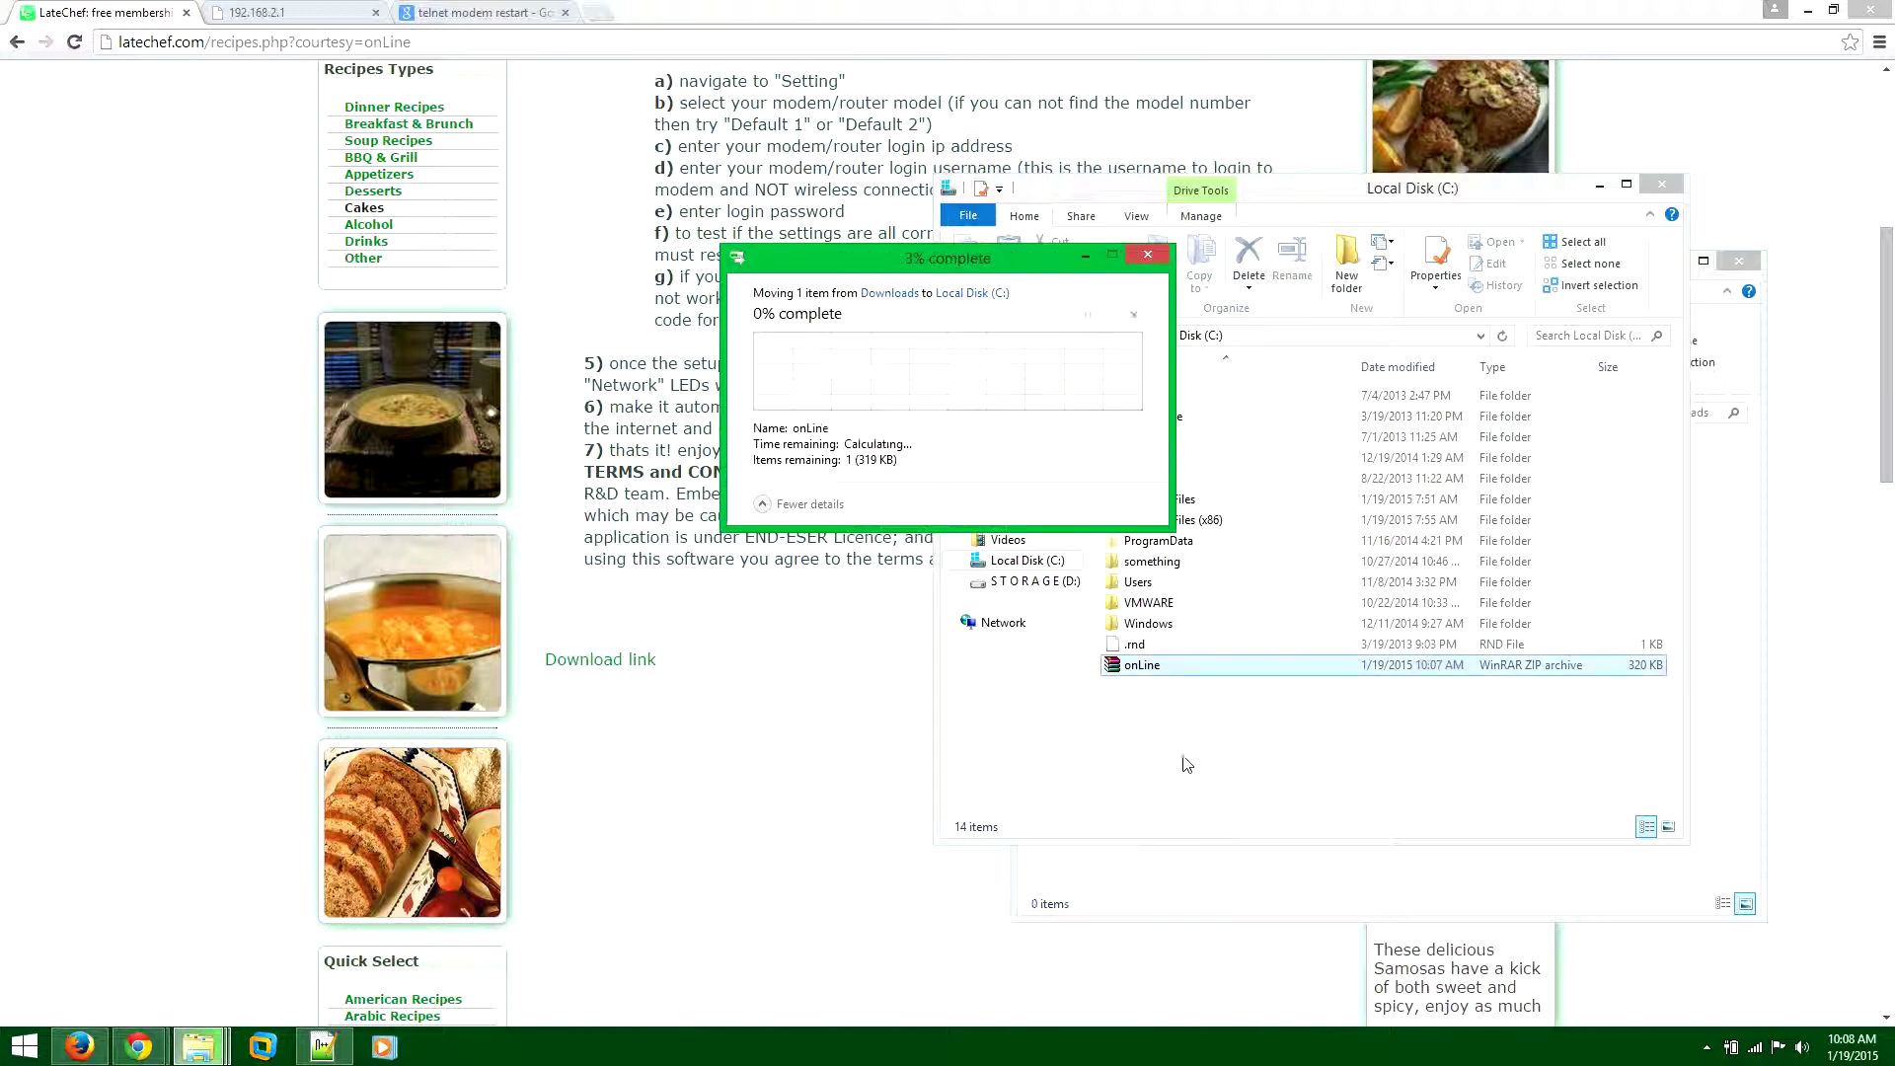
{"action": "right_click", "coordinate": [1151, 673]}
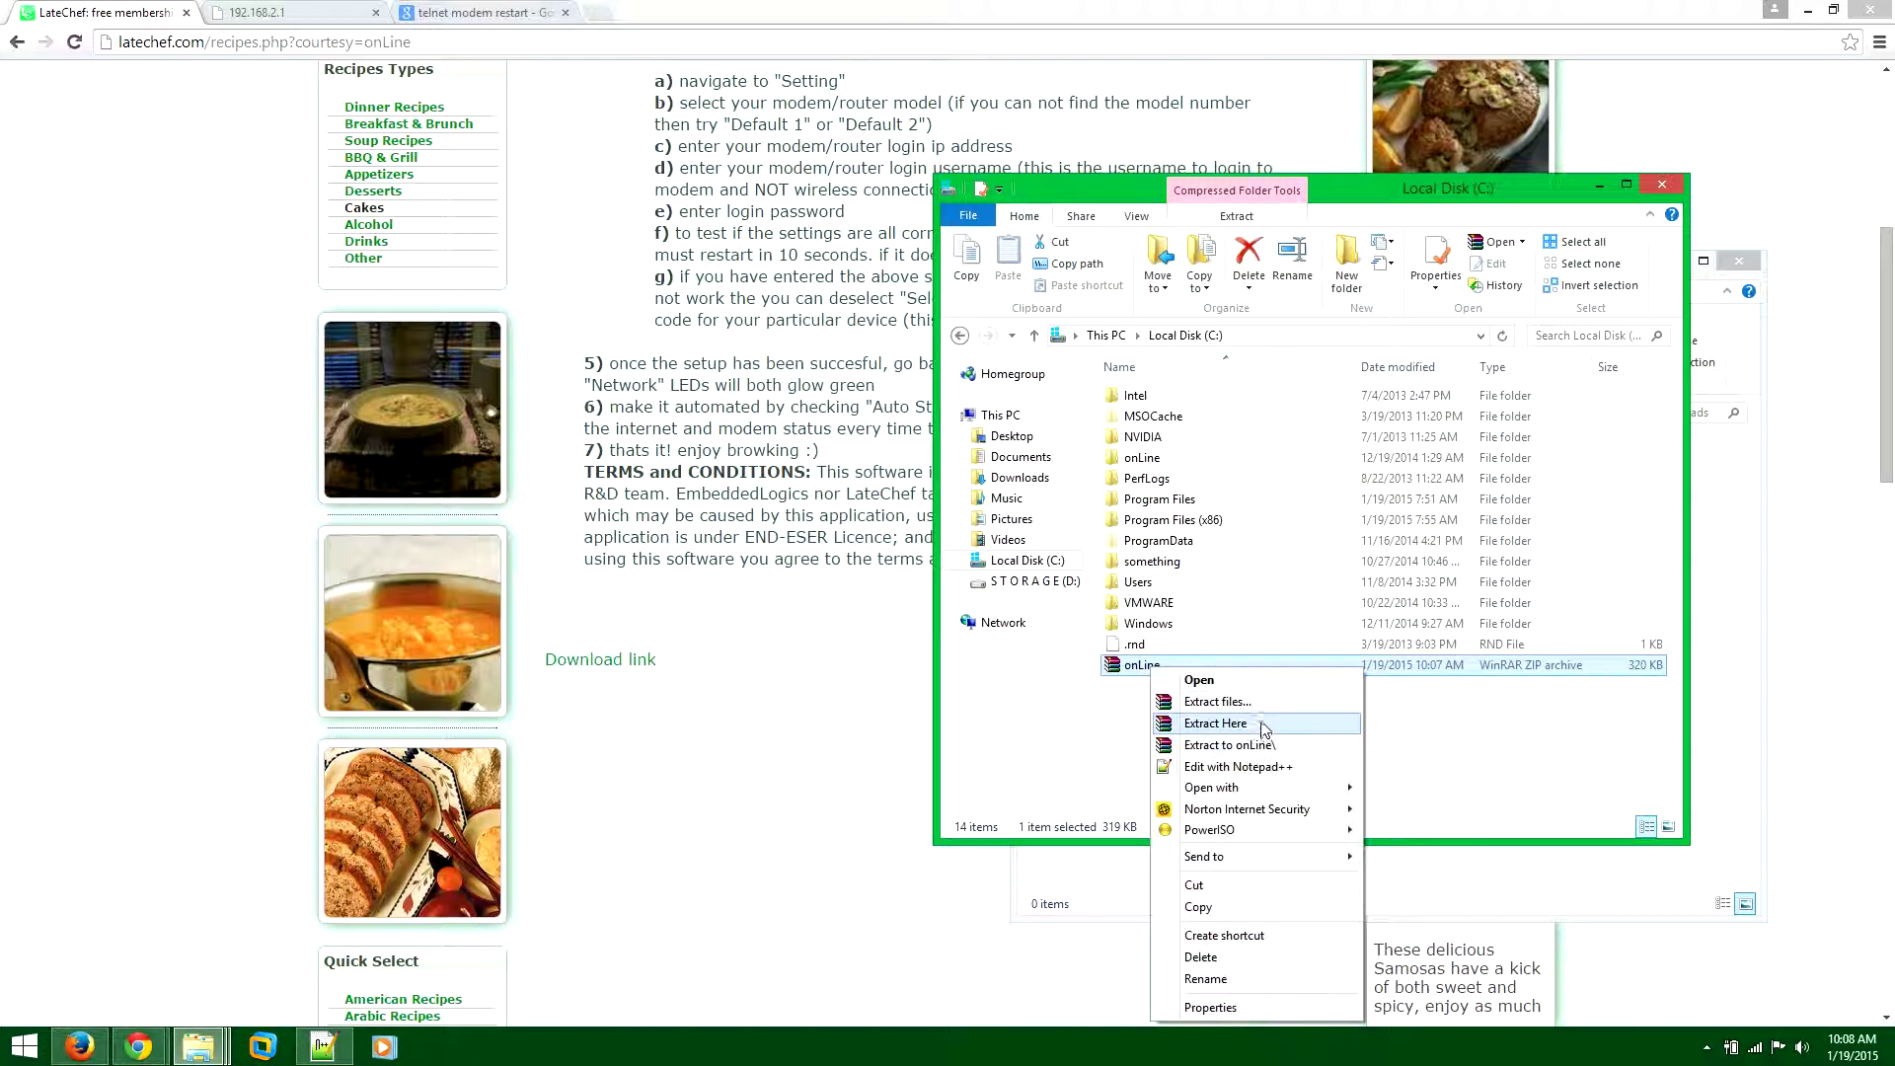
{"action": "left_click", "coordinate": [1161, 461]}
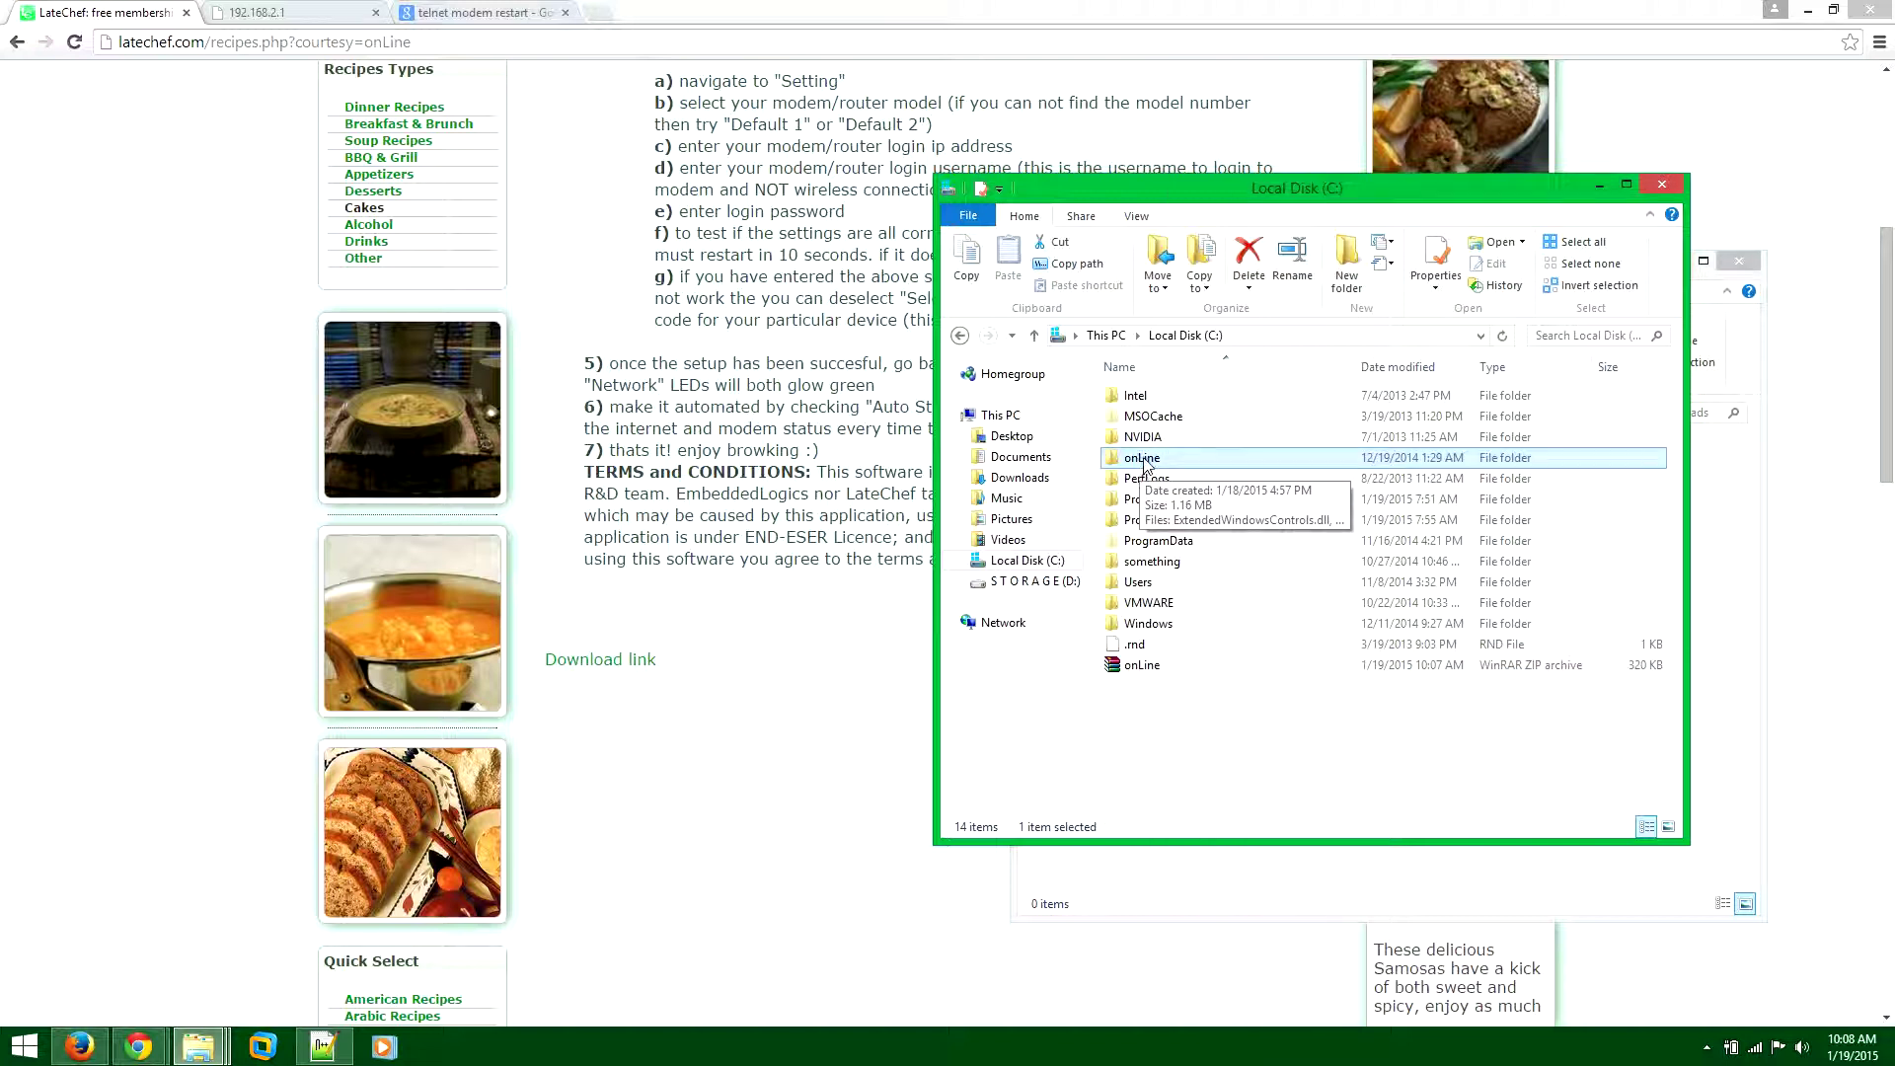
- Open the extracted onLine folder on C: and the running onLine monitor from the hidden tray icons
{"action": "double_click", "coordinate": [1142, 460]}
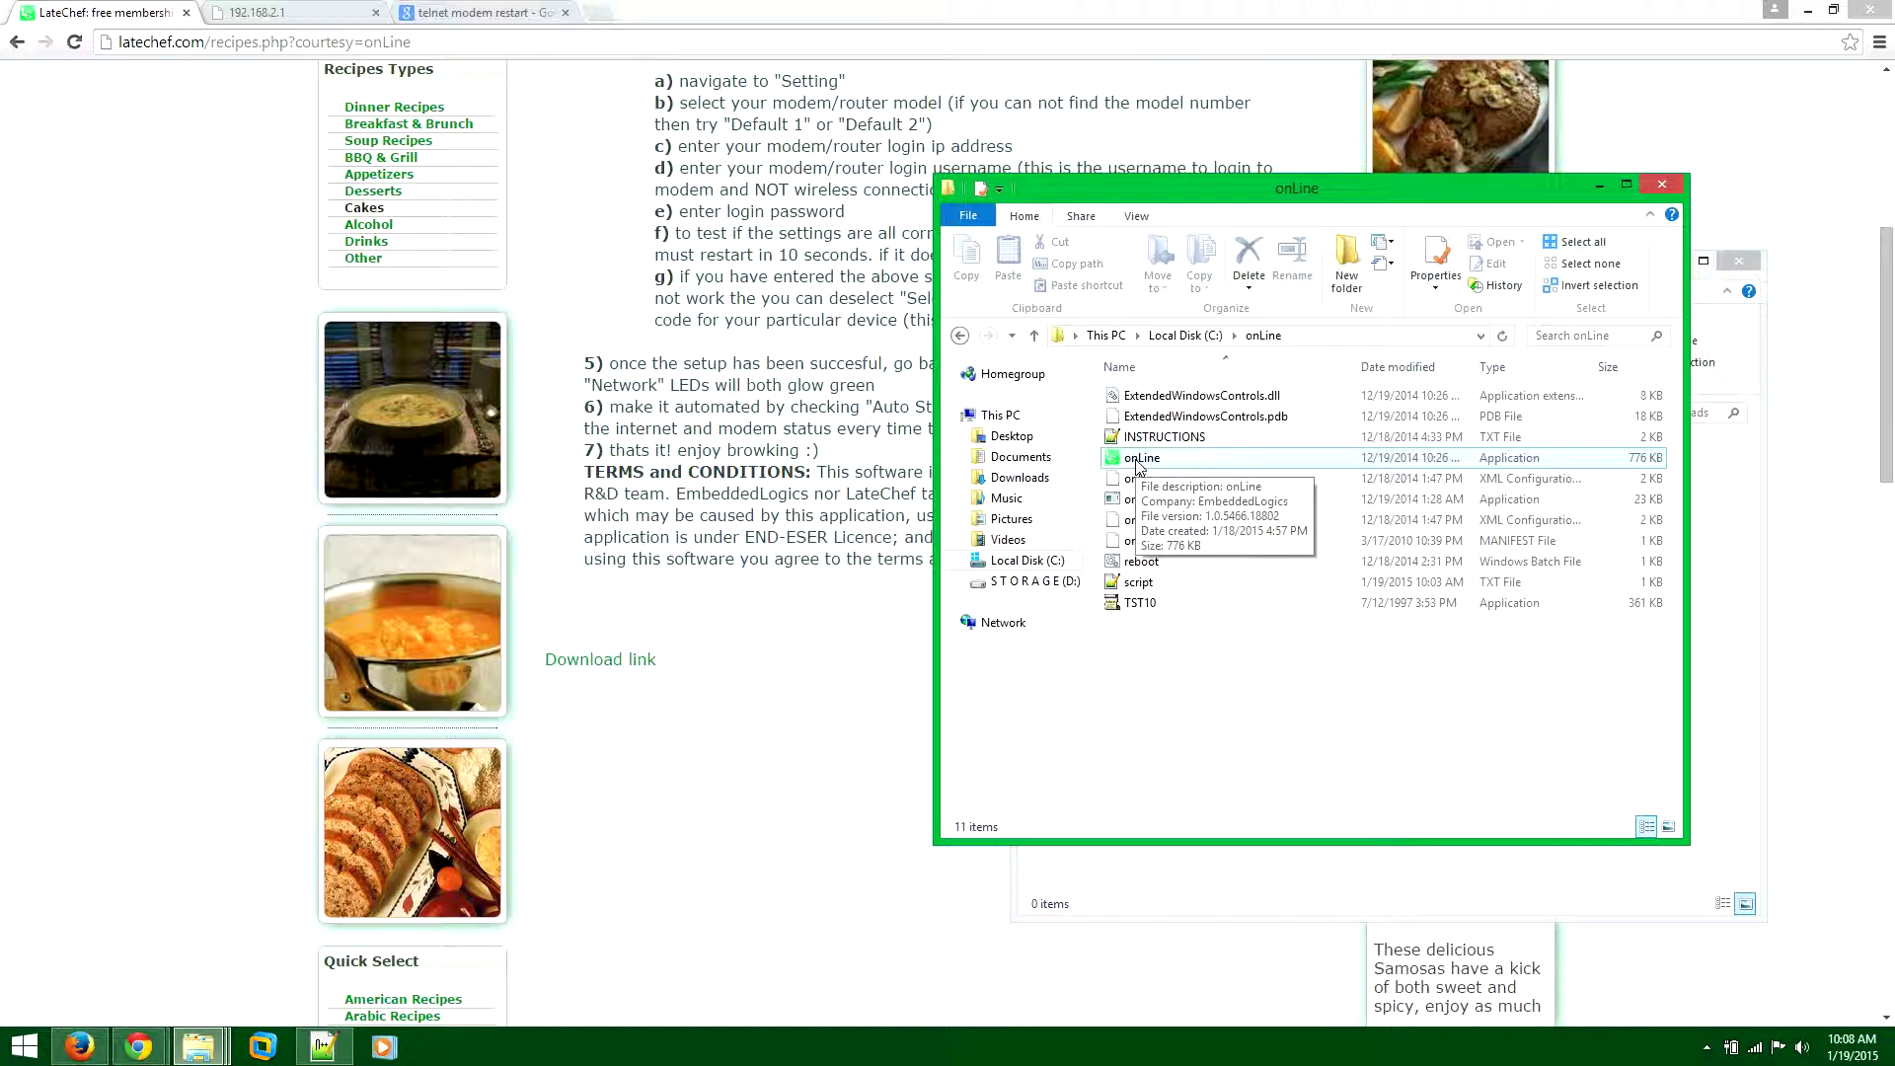
{"action": "left_click", "coordinate": [1708, 1049]}
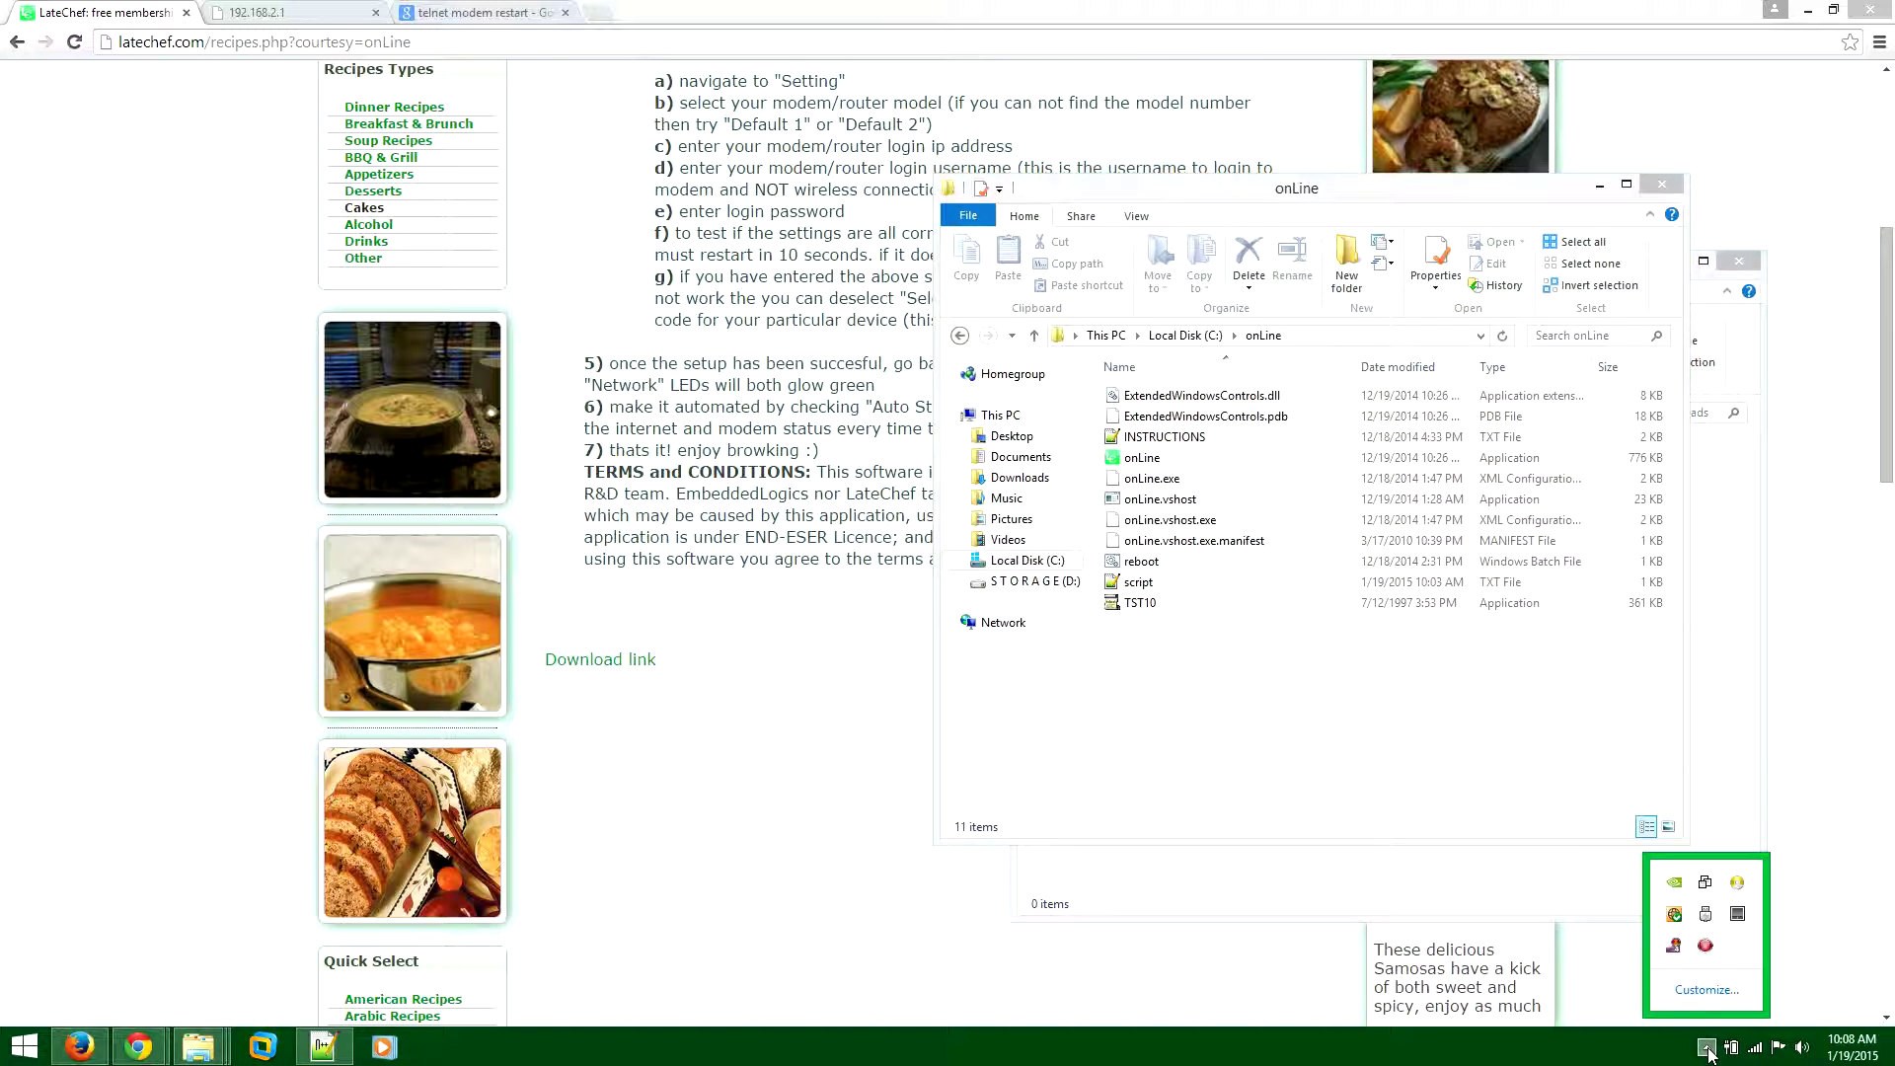
{"action": "left_click", "coordinate": [1706, 945]}
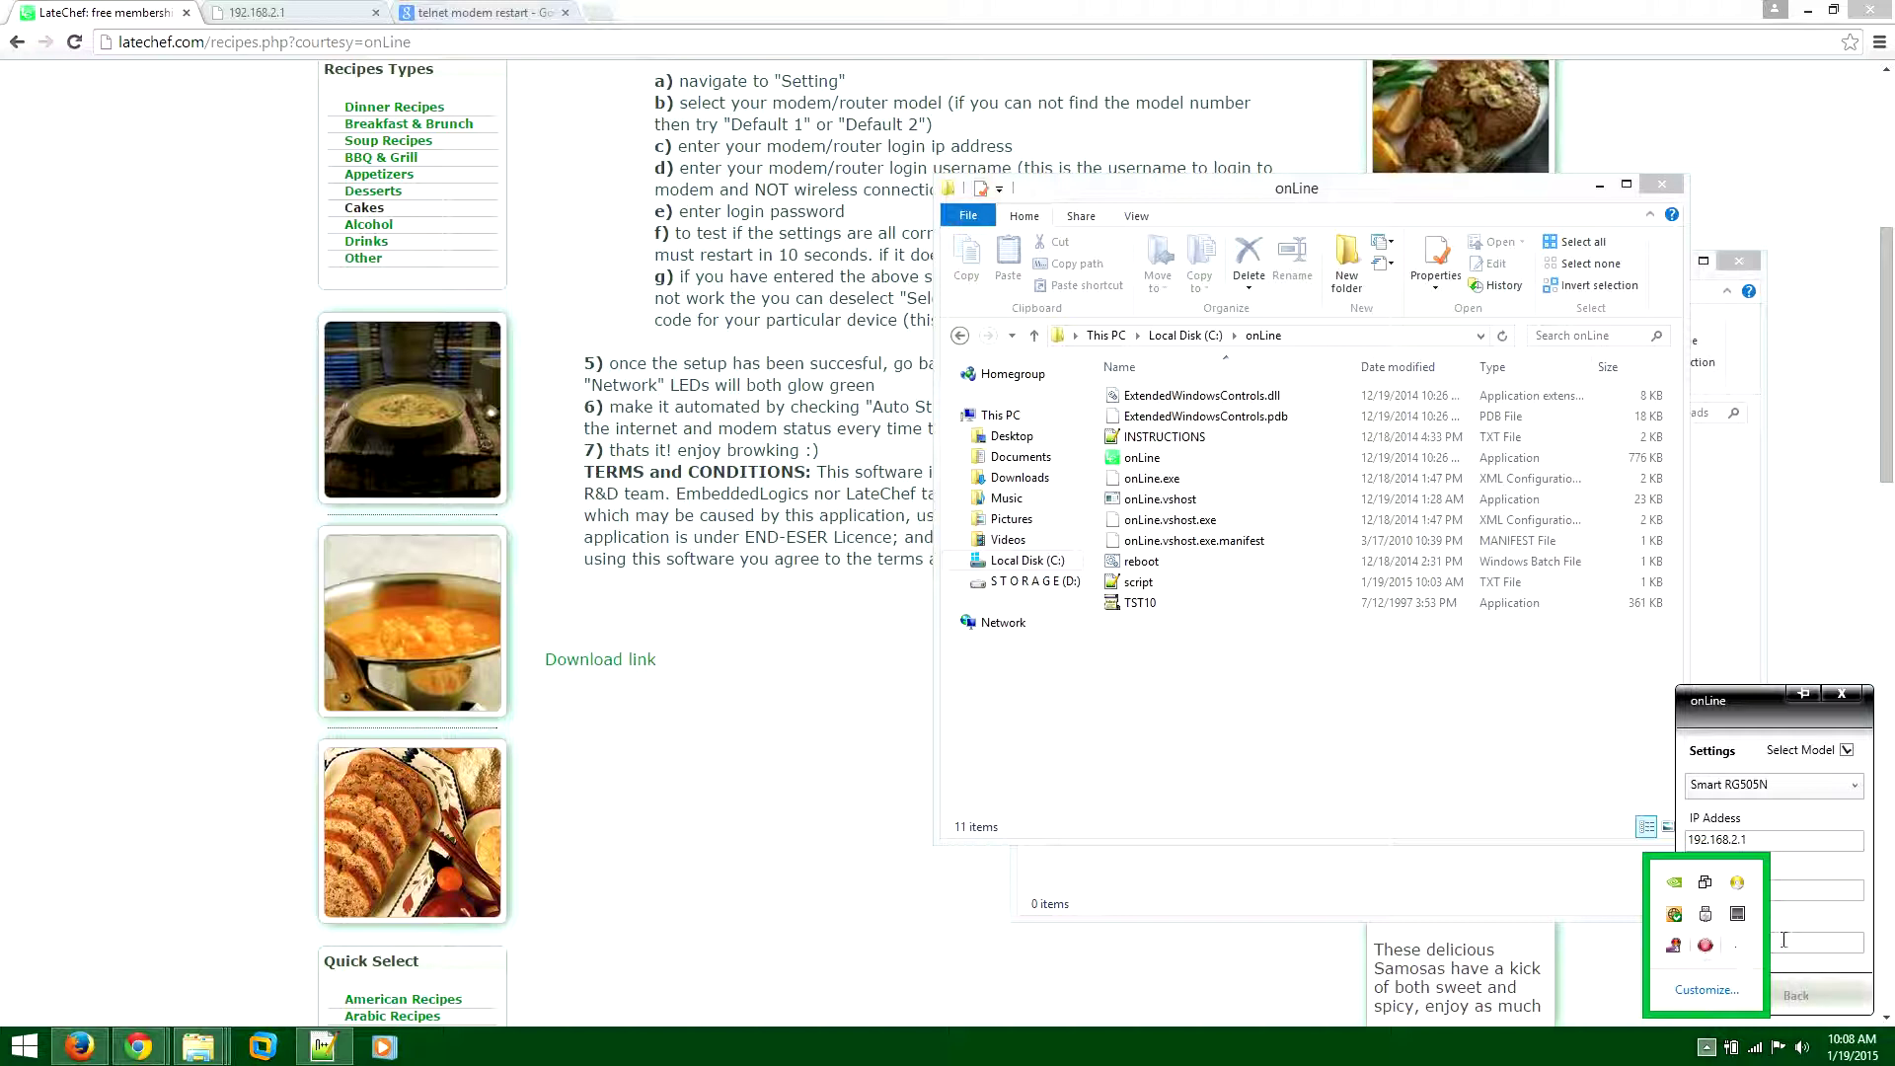
- Bring onLine back to its main status page and pin its window on top
{"action": "left_click", "coordinate": [1812, 915]}
{"action": "left_click", "coordinate": [1704, 994]}
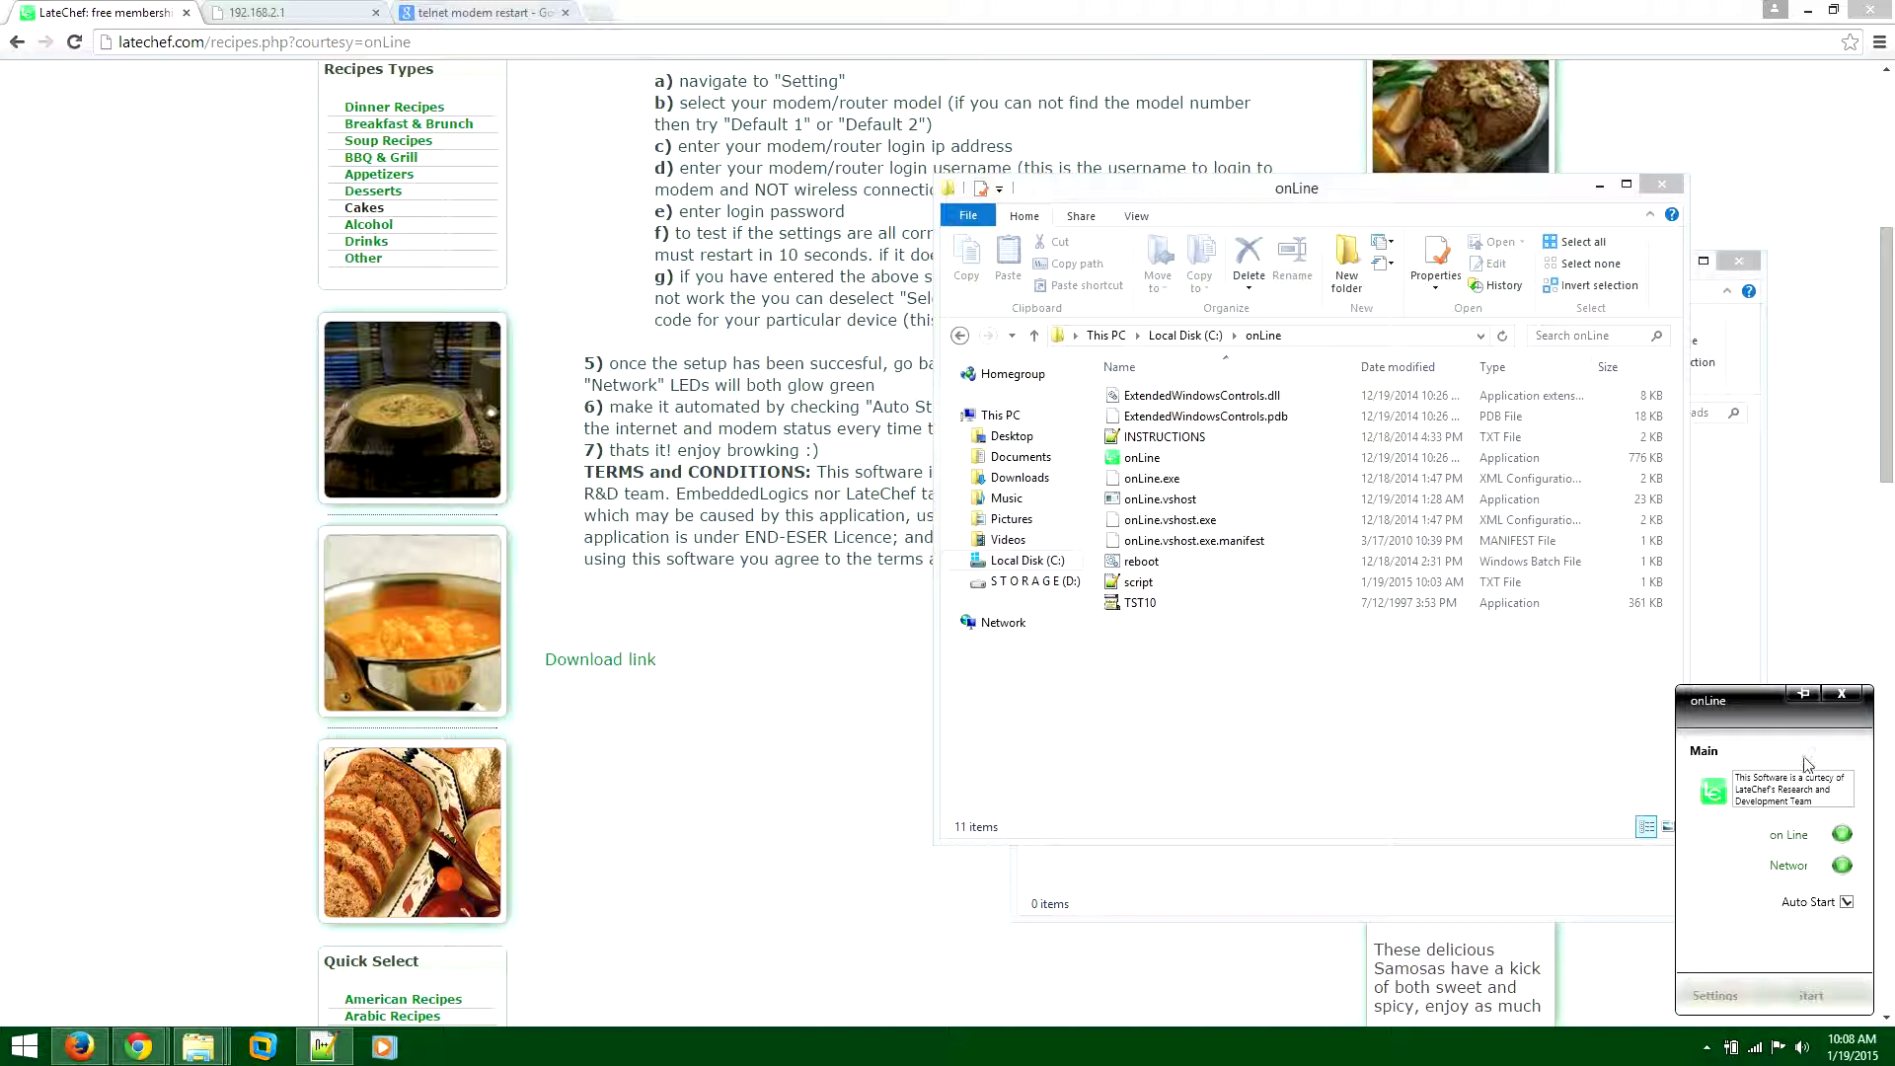
{"action": "left_click", "coordinate": [1802, 693]}
- Set onLine's modem model to Default 1 in its settings
{"action": "left_click", "coordinate": [1712, 995]}
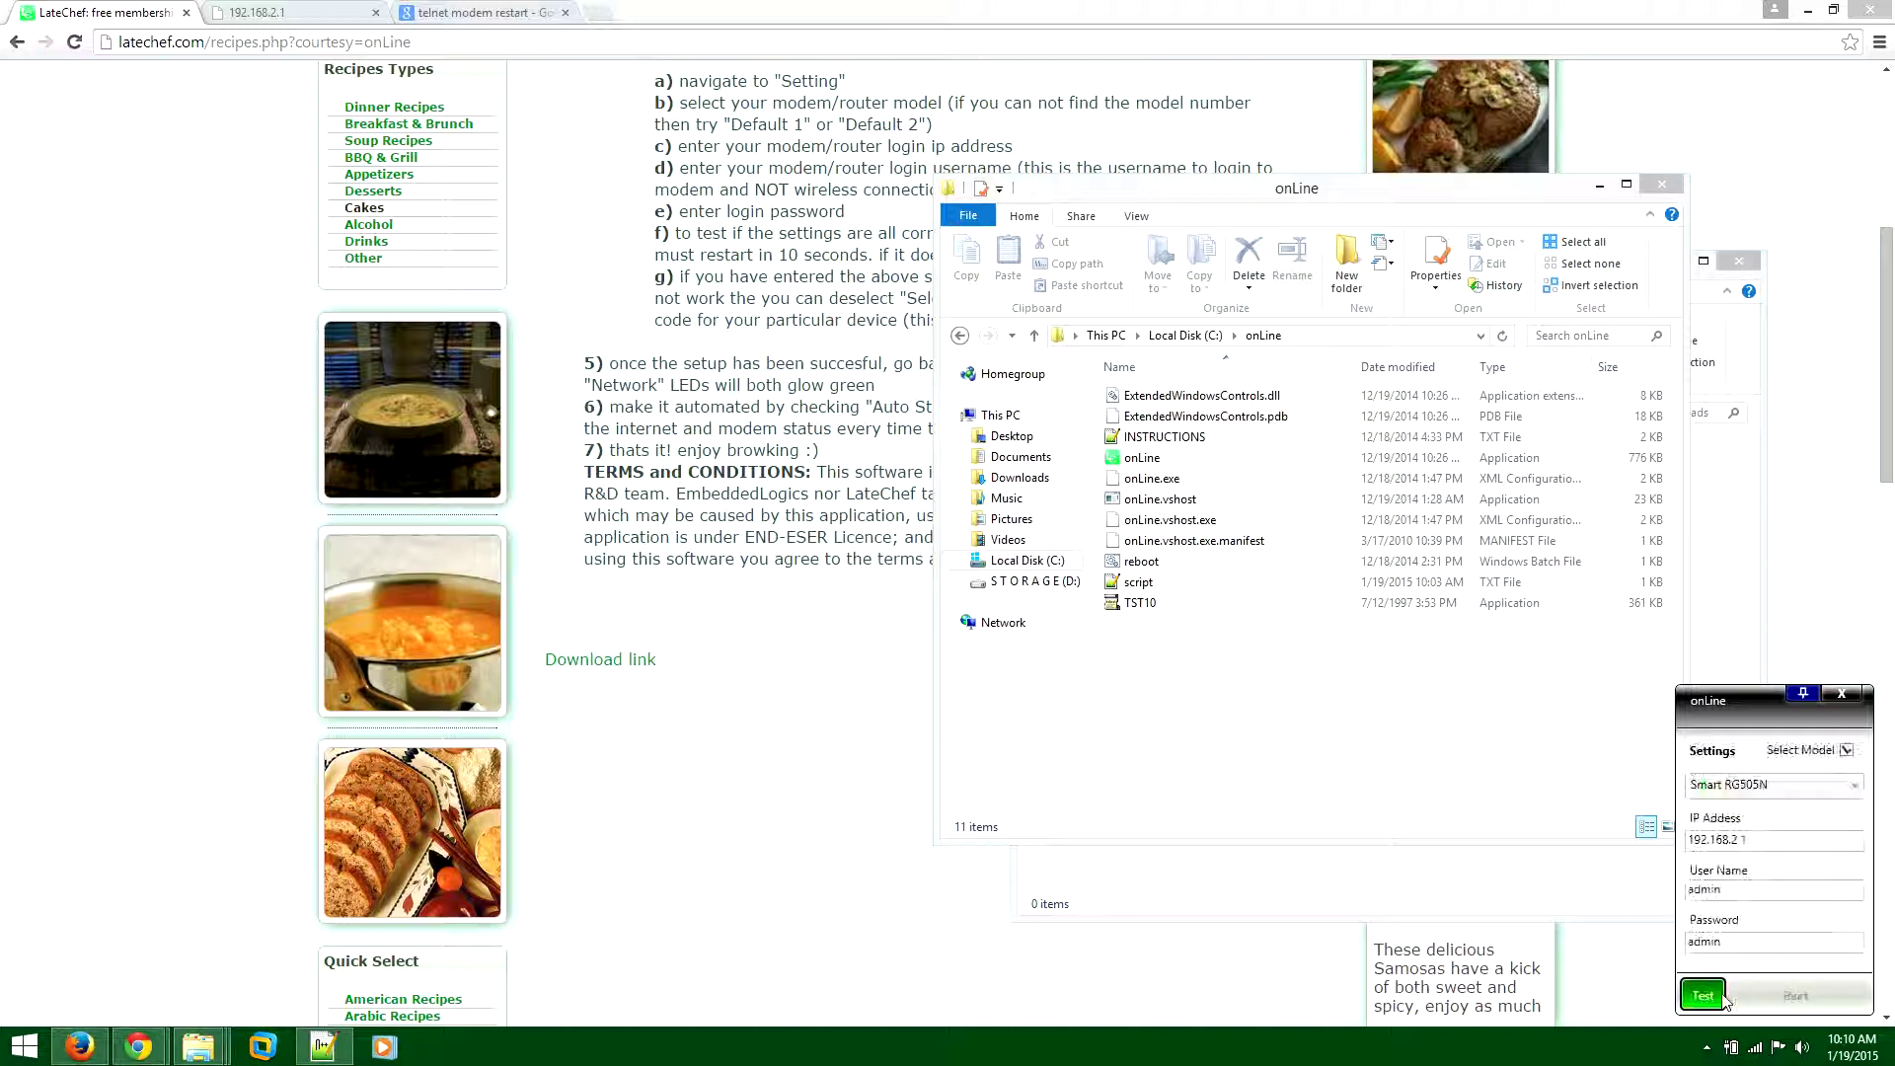
{"action": "left_click", "coordinate": [1807, 787]}
{"action": "left_click", "coordinate": [1803, 809]}
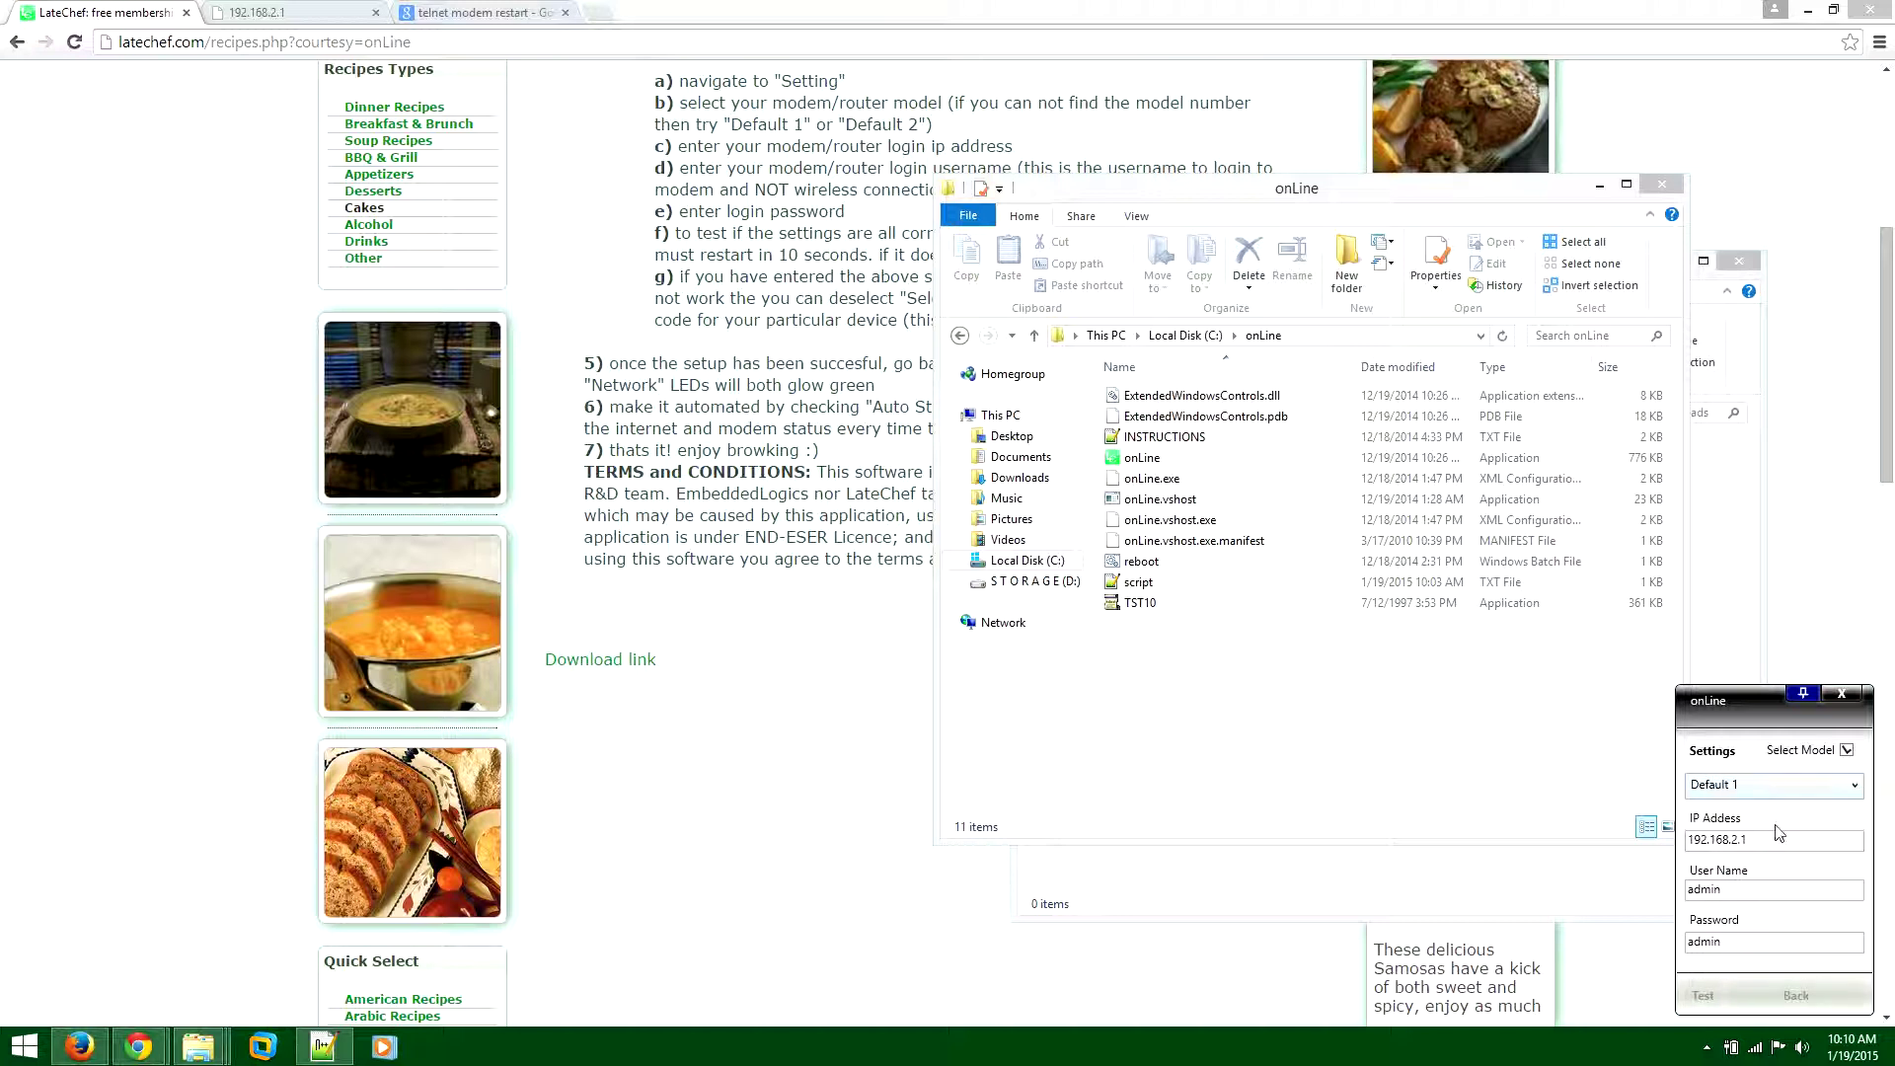
- Copy the 192.168.2.1 IP address and show that modem's page in Chrome
{"action": "left_click_drag", "start_coordinate": [1796, 841], "coordinate": [1666, 847]}
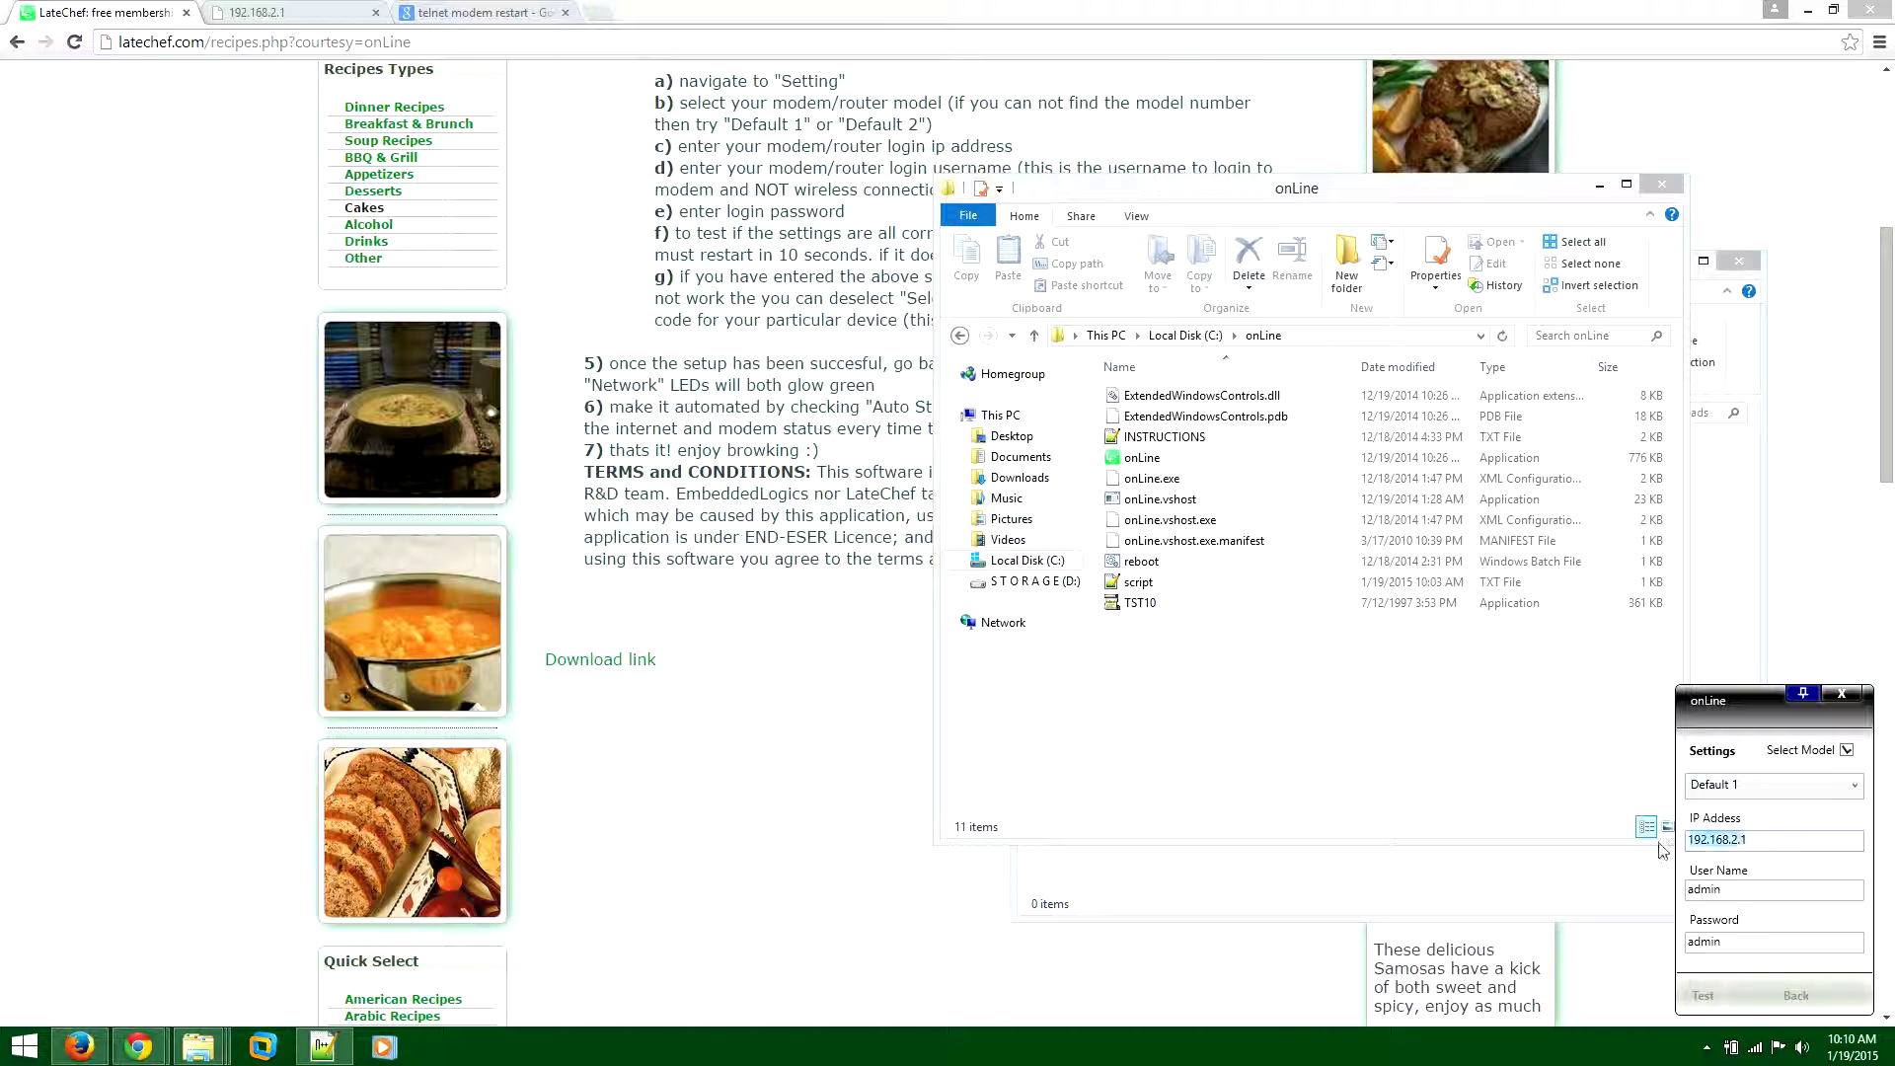
{"action": "right_click", "coordinate": [1732, 843]}
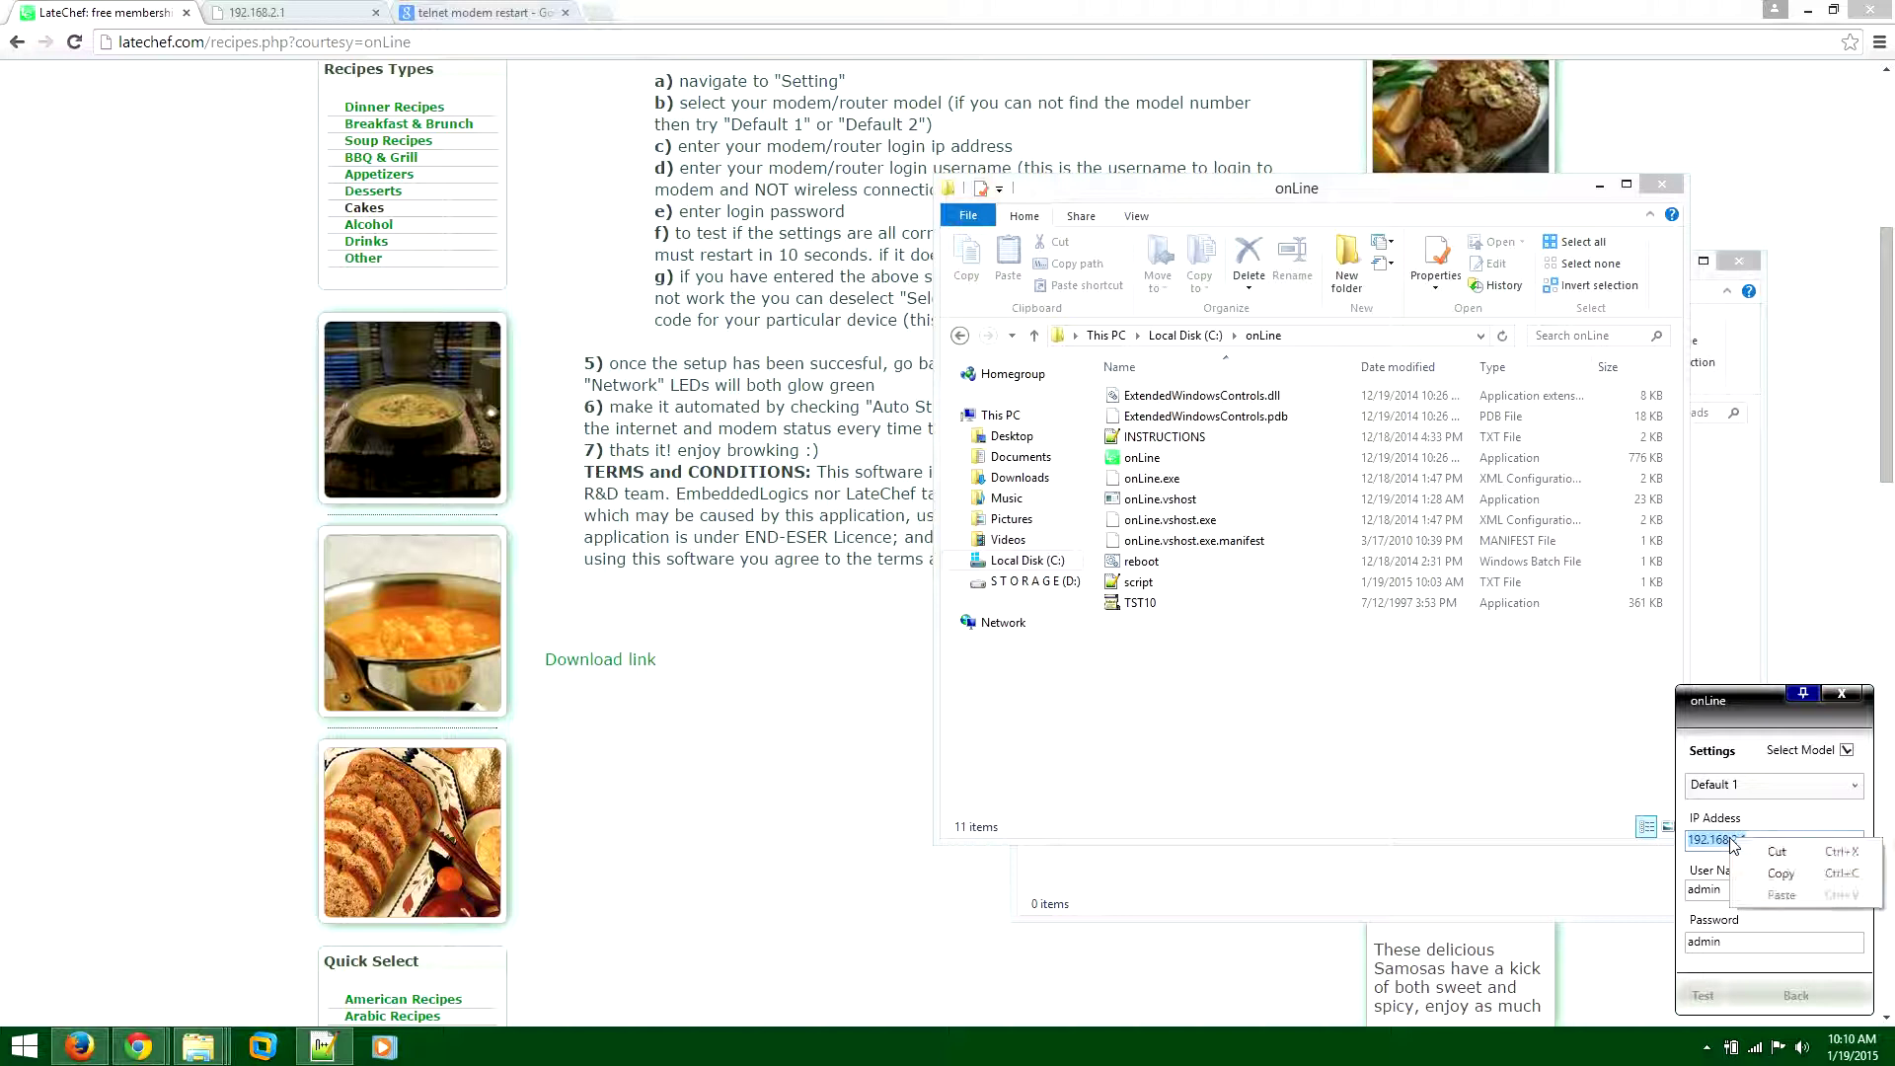
{"action": "left_click", "coordinate": [1756, 881]}
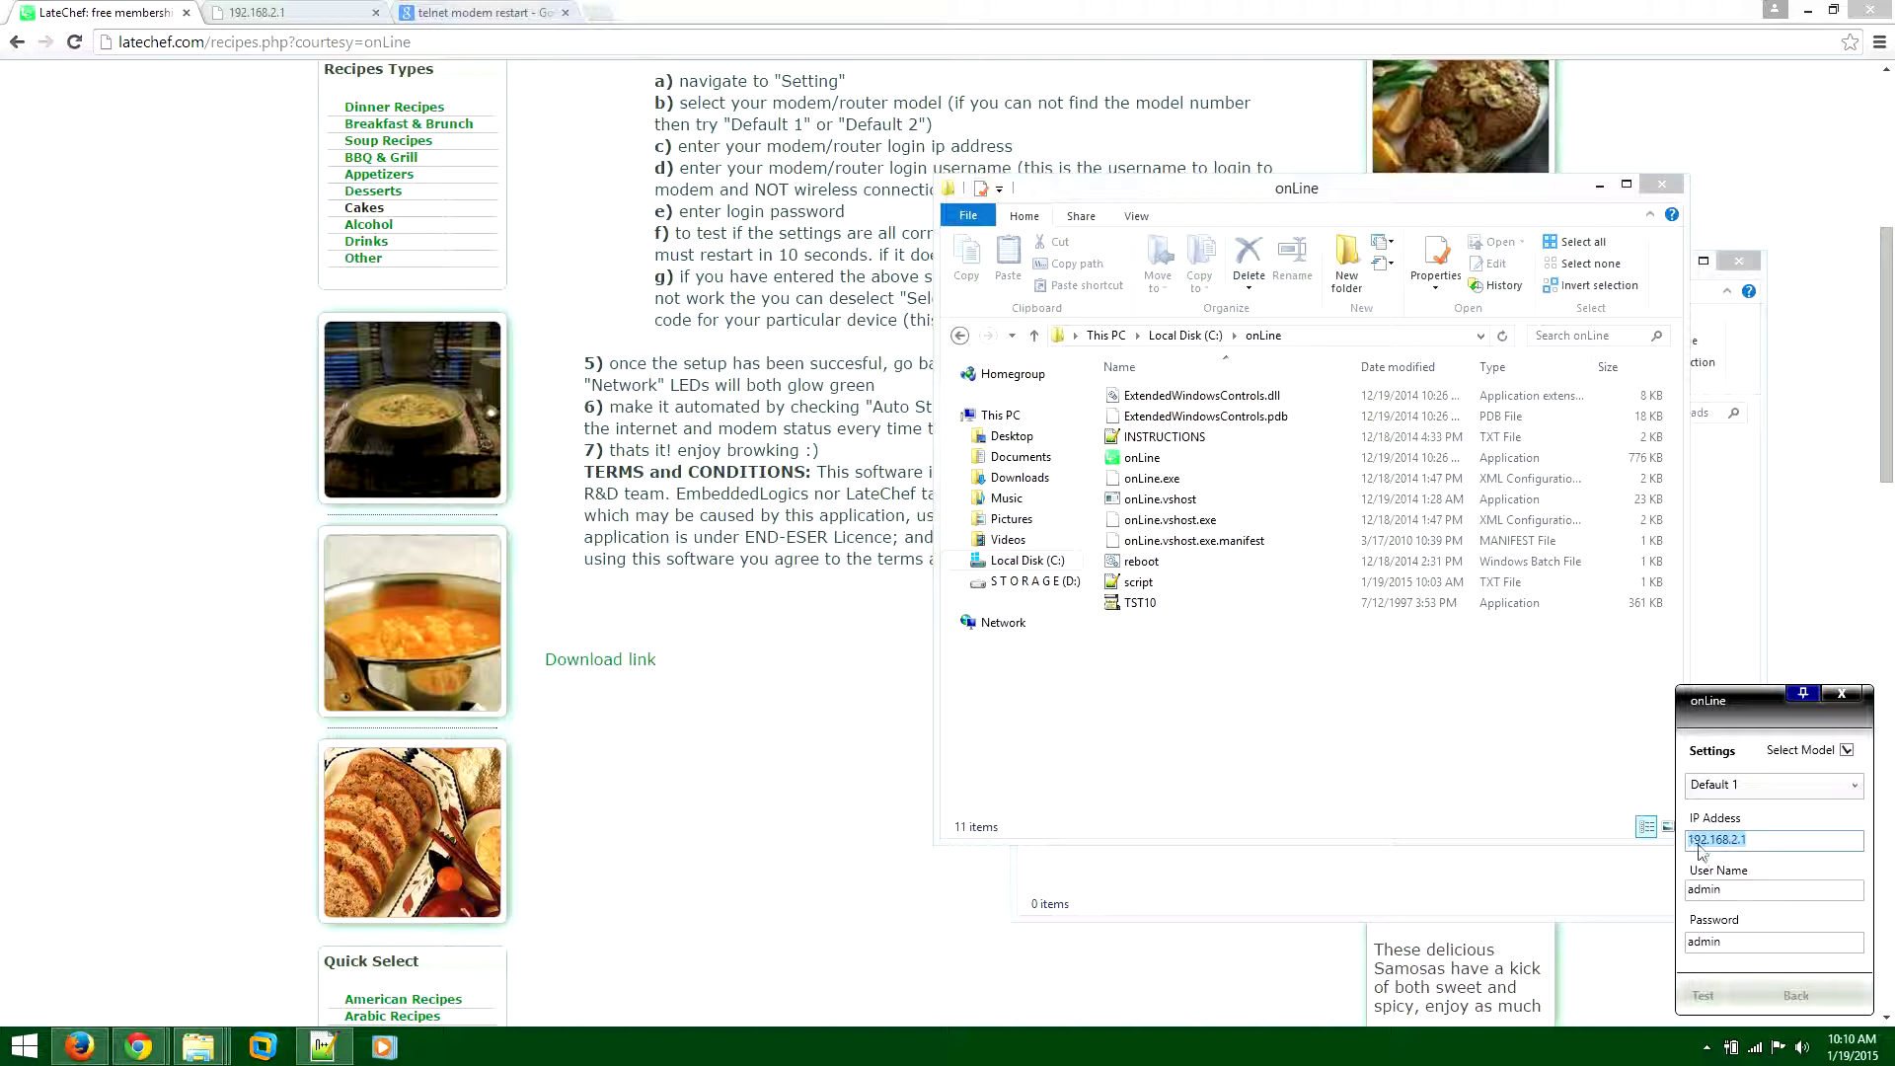
{"action": "right_click", "coordinate": [1752, 847]}
{"action": "left_click", "coordinate": [1767, 884]}
{"action": "left_click", "coordinate": [296, 11]}
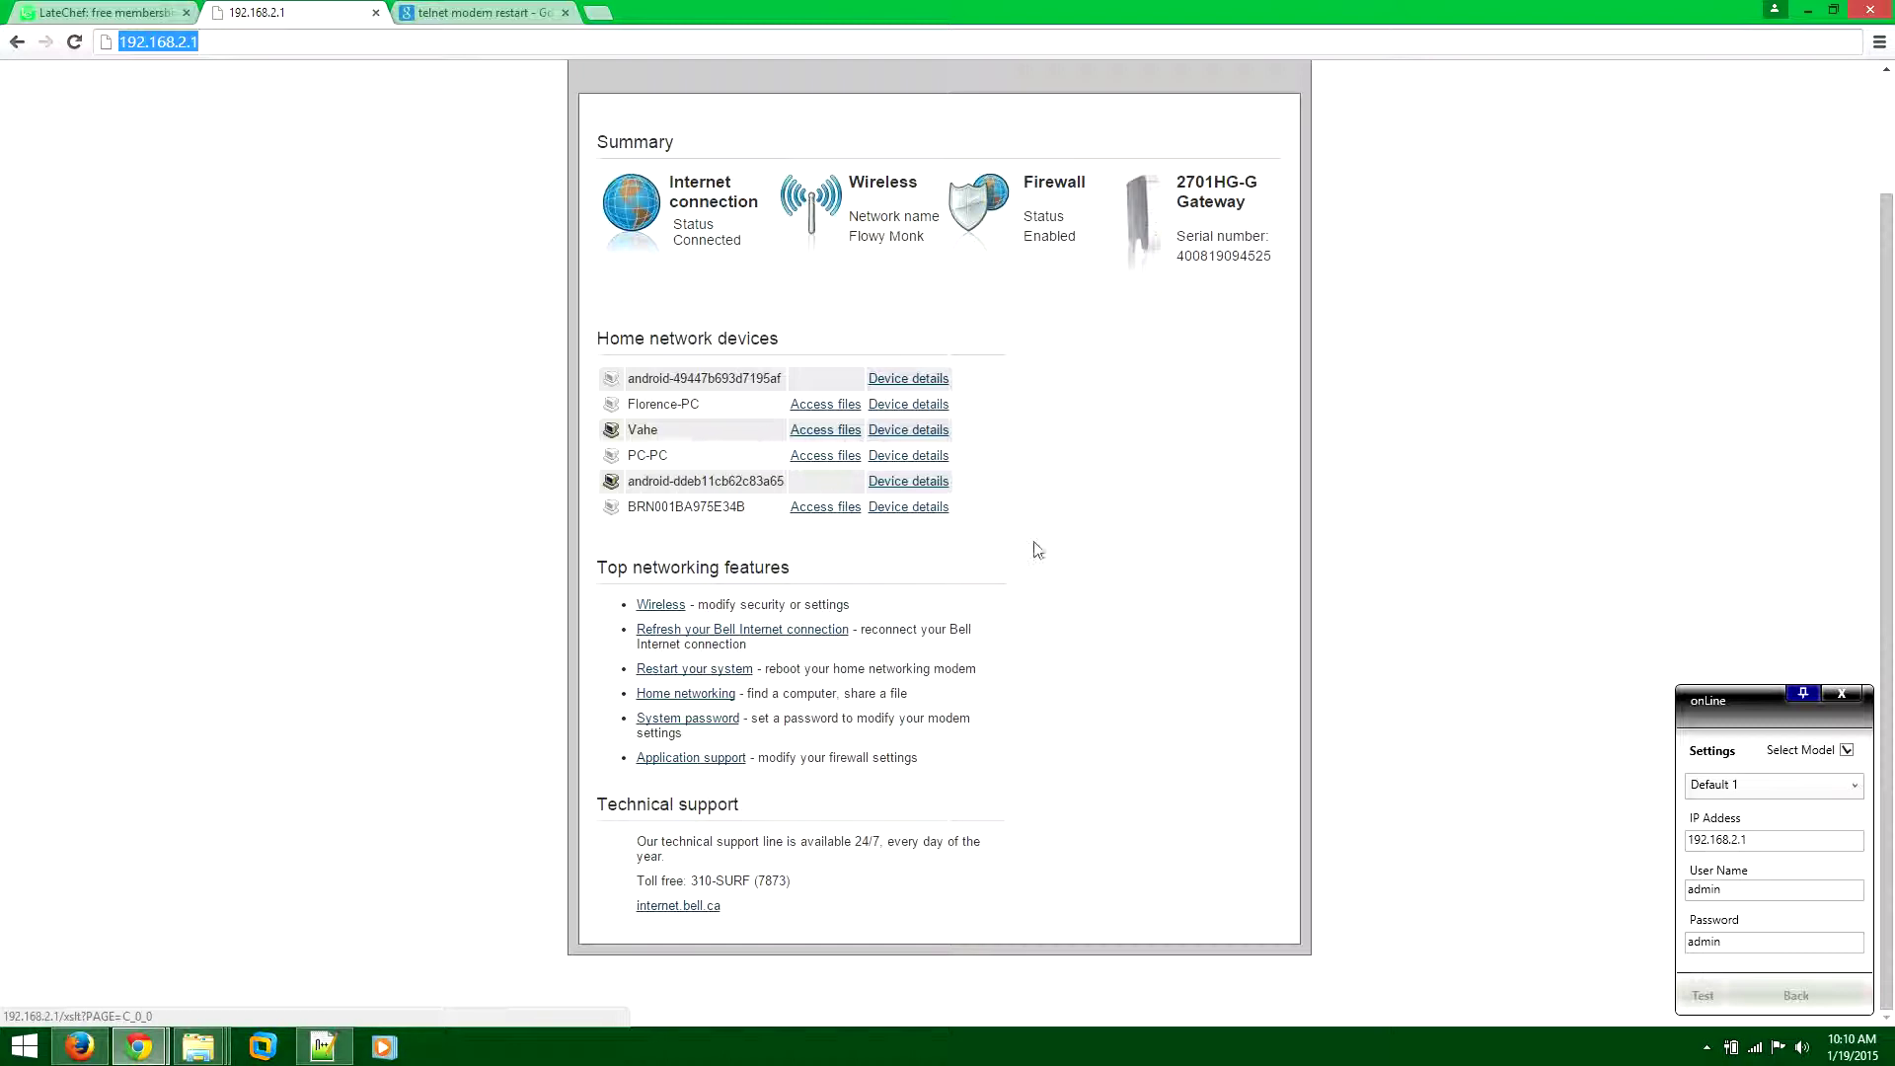
{"action": "left_click_drag", "start_coordinate": [1782, 890], "coordinate": [1670, 895]}
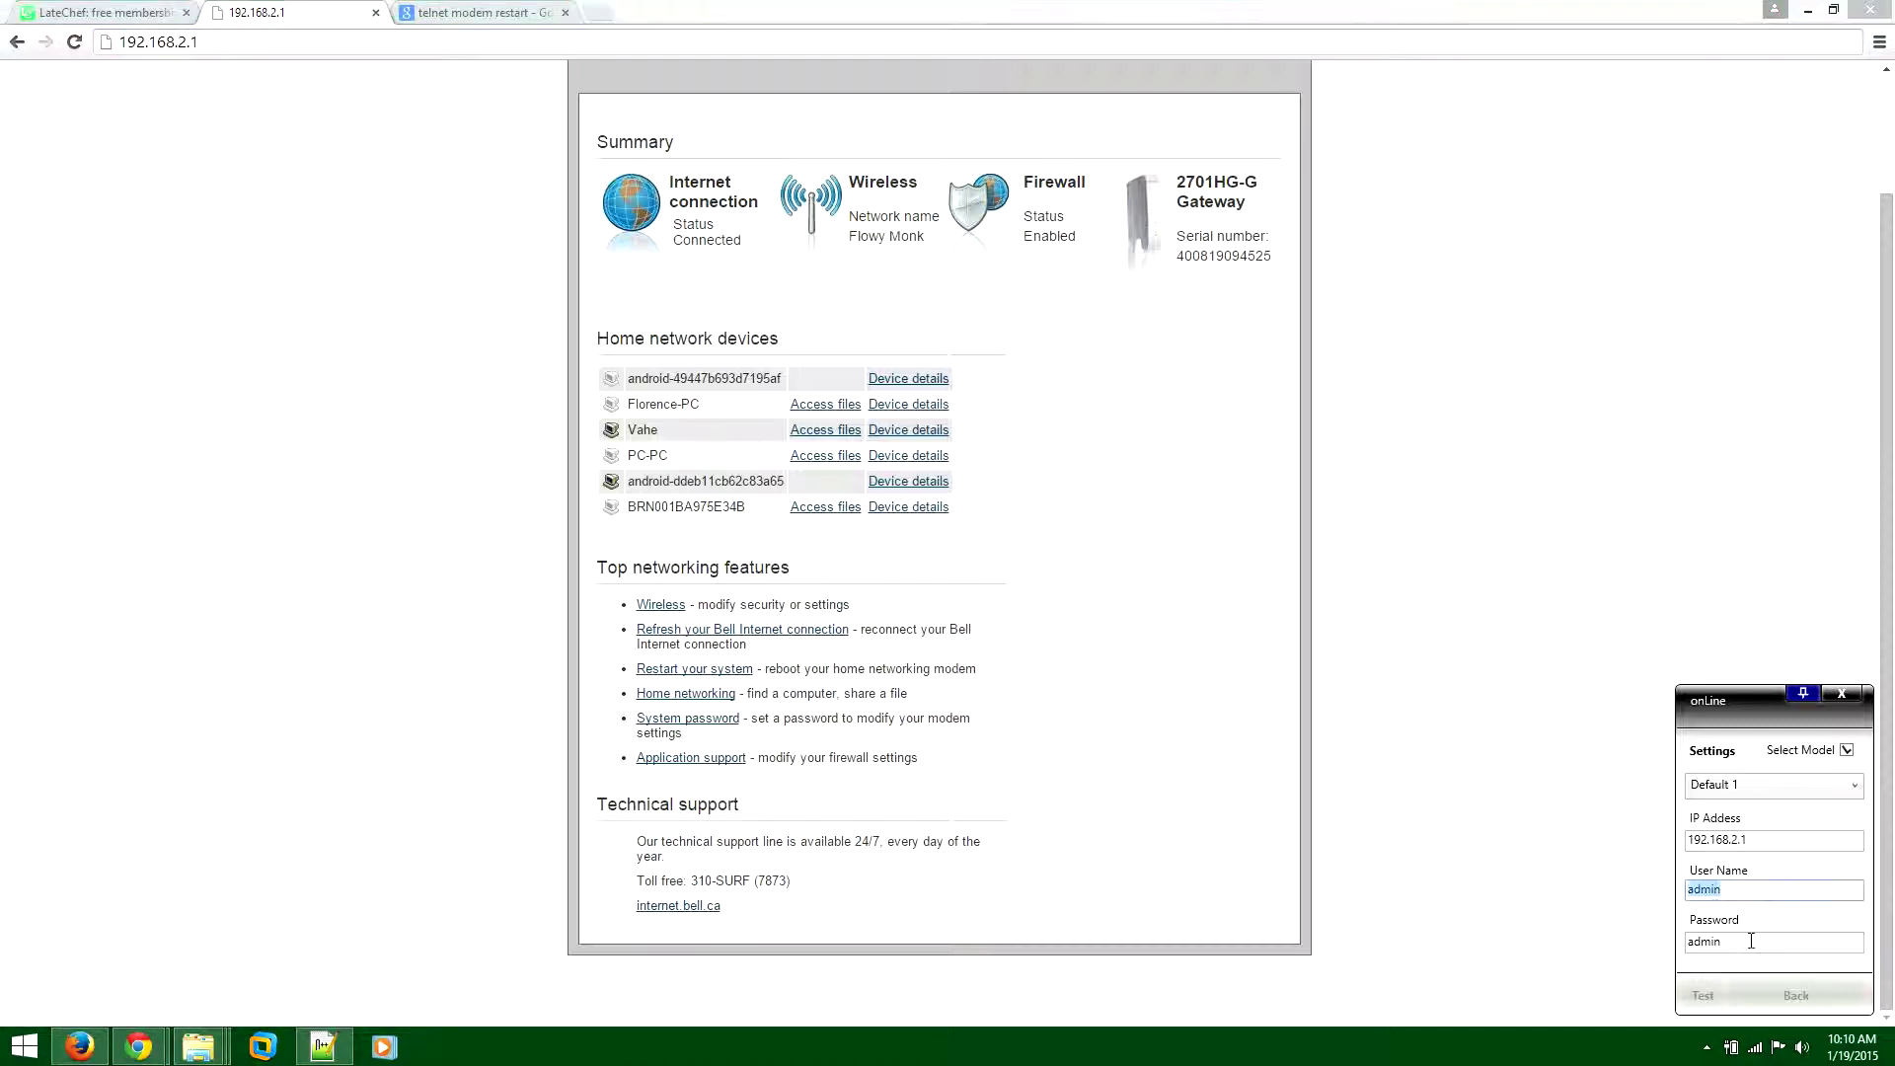
{"action": "left_click_drag", "start_coordinate": [1745, 943], "coordinate": [1613, 934]}
{"action": "double_click", "coordinate": [1748, 893]}
{"action": "left_click_drag", "start_coordinate": [1728, 942], "coordinate": [1646, 937]}
{"action": "left_click", "coordinate": [1744, 841]}
{"action": "left_click", "coordinate": [1744, 889]}
{"action": "left_click", "coordinate": [1745, 940]}
- Run onLine's restart test with Default 1, 192.168.2.1 and the admin login
{"action": "left_click", "coordinate": [1713, 997]}
- Switch the modem model to Default 2 and run the restart test
{"action": "left_click", "coordinate": [1725, 786]}
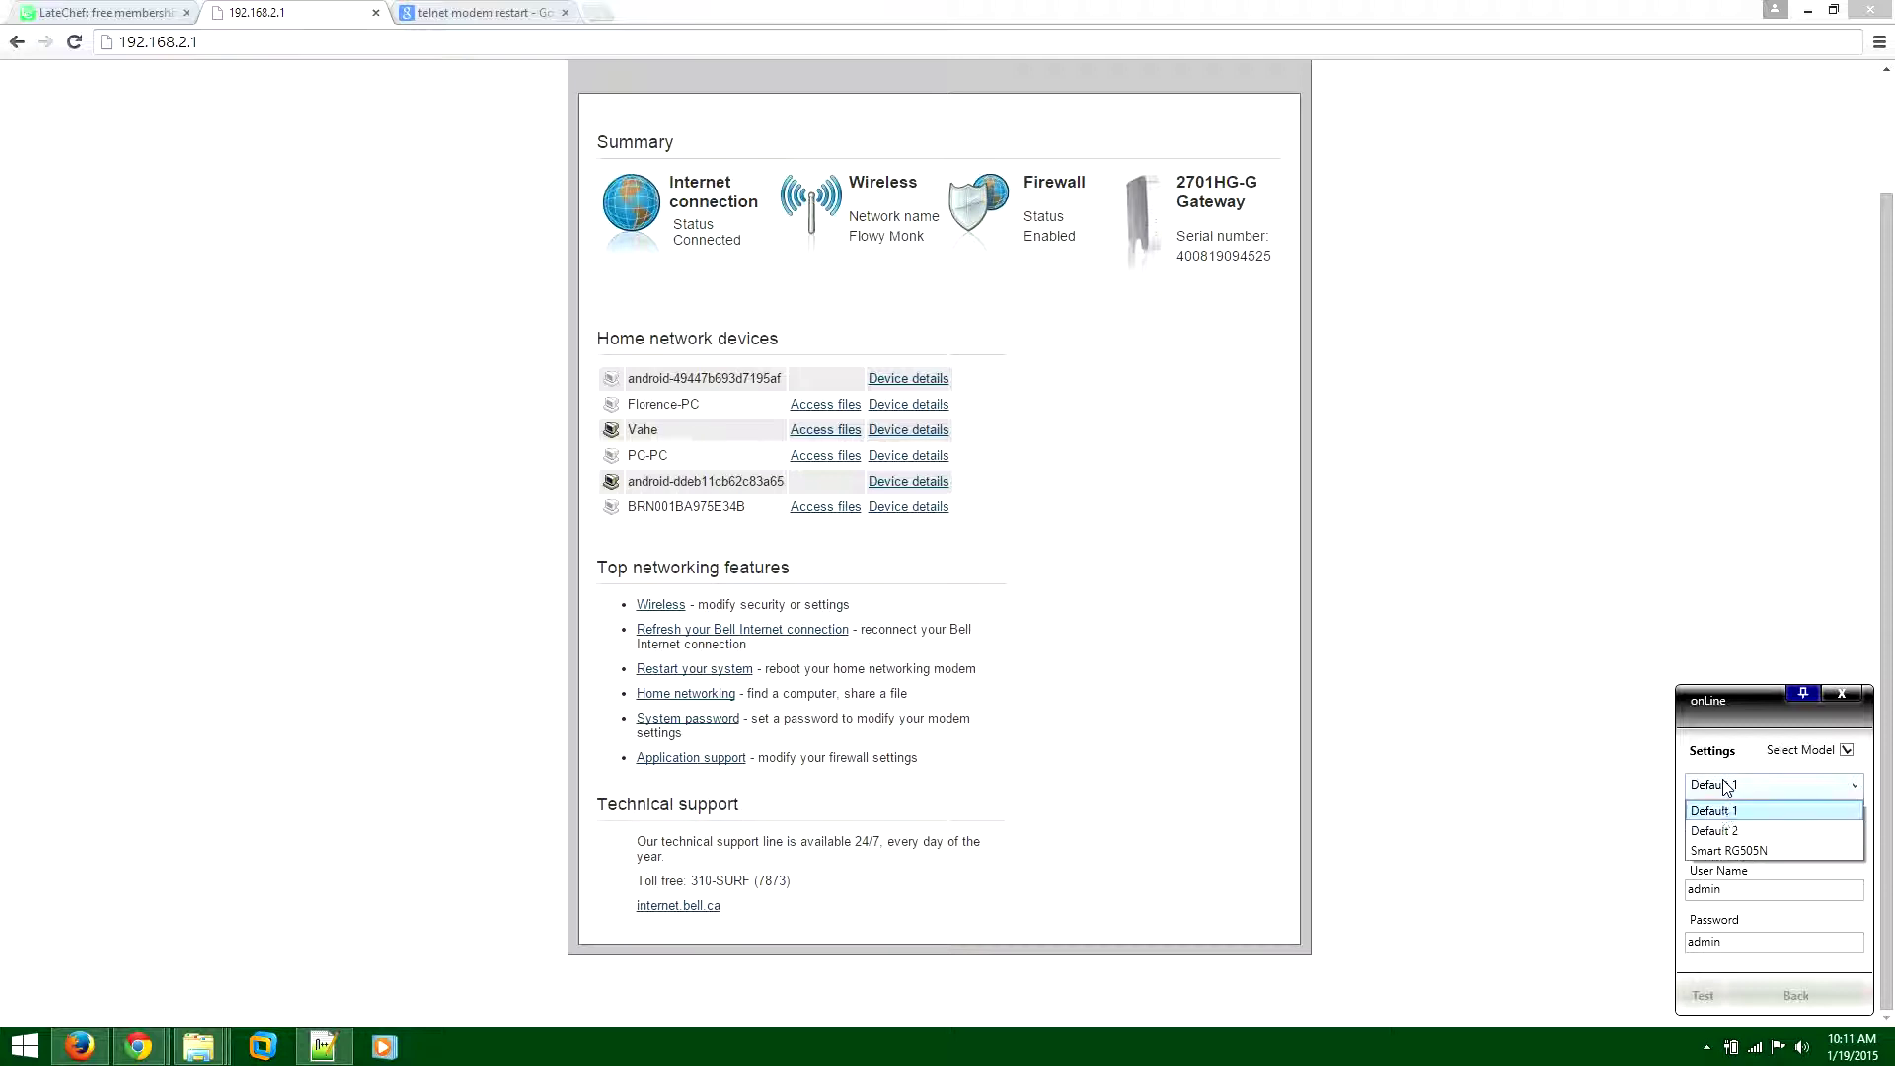
{"action": "left_click", "coordinate": [1720, 831]}
{"action": "left_click", "coordinate": [1706, 995]}
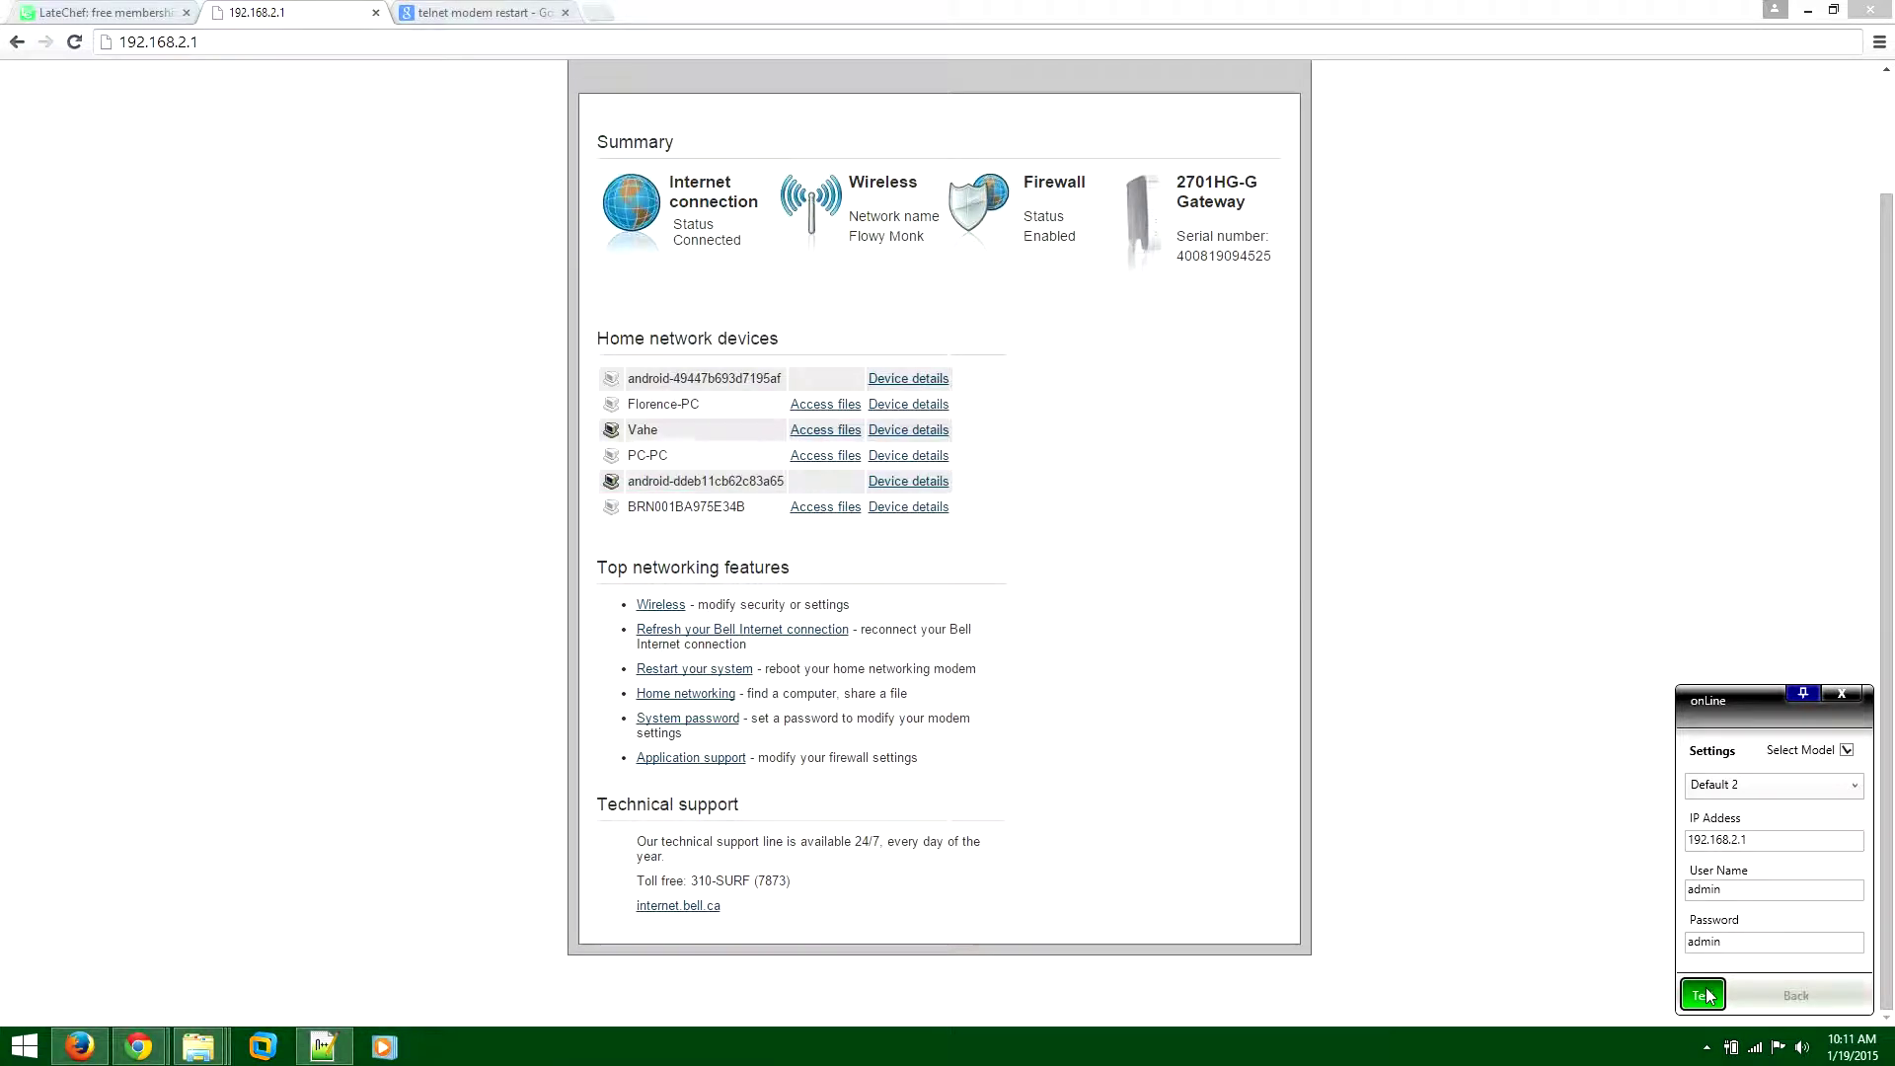
- Change the modem model to Smart RG505N, whose restart command is rboot
{"action": "left_click", "coordinate": [1739, 786]}
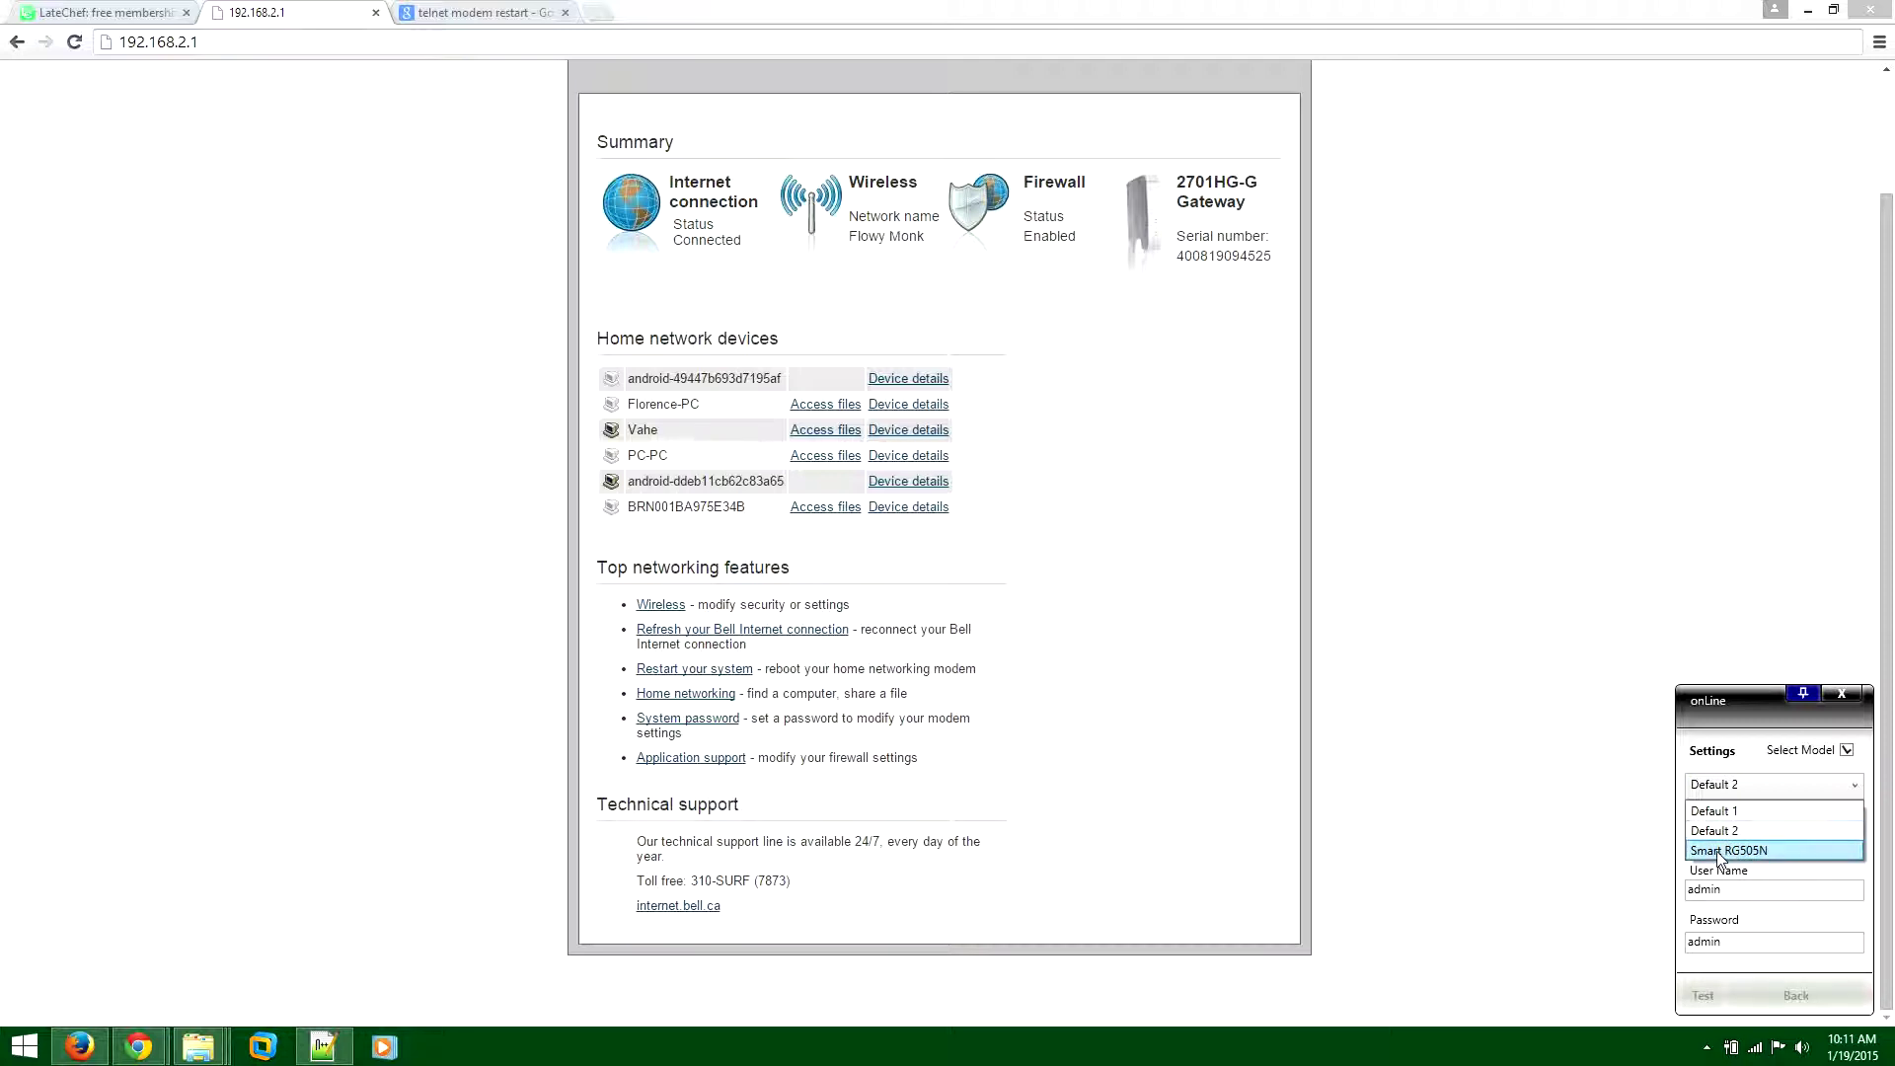
{"action": "left_click", "coordinate": [1772, 854]}
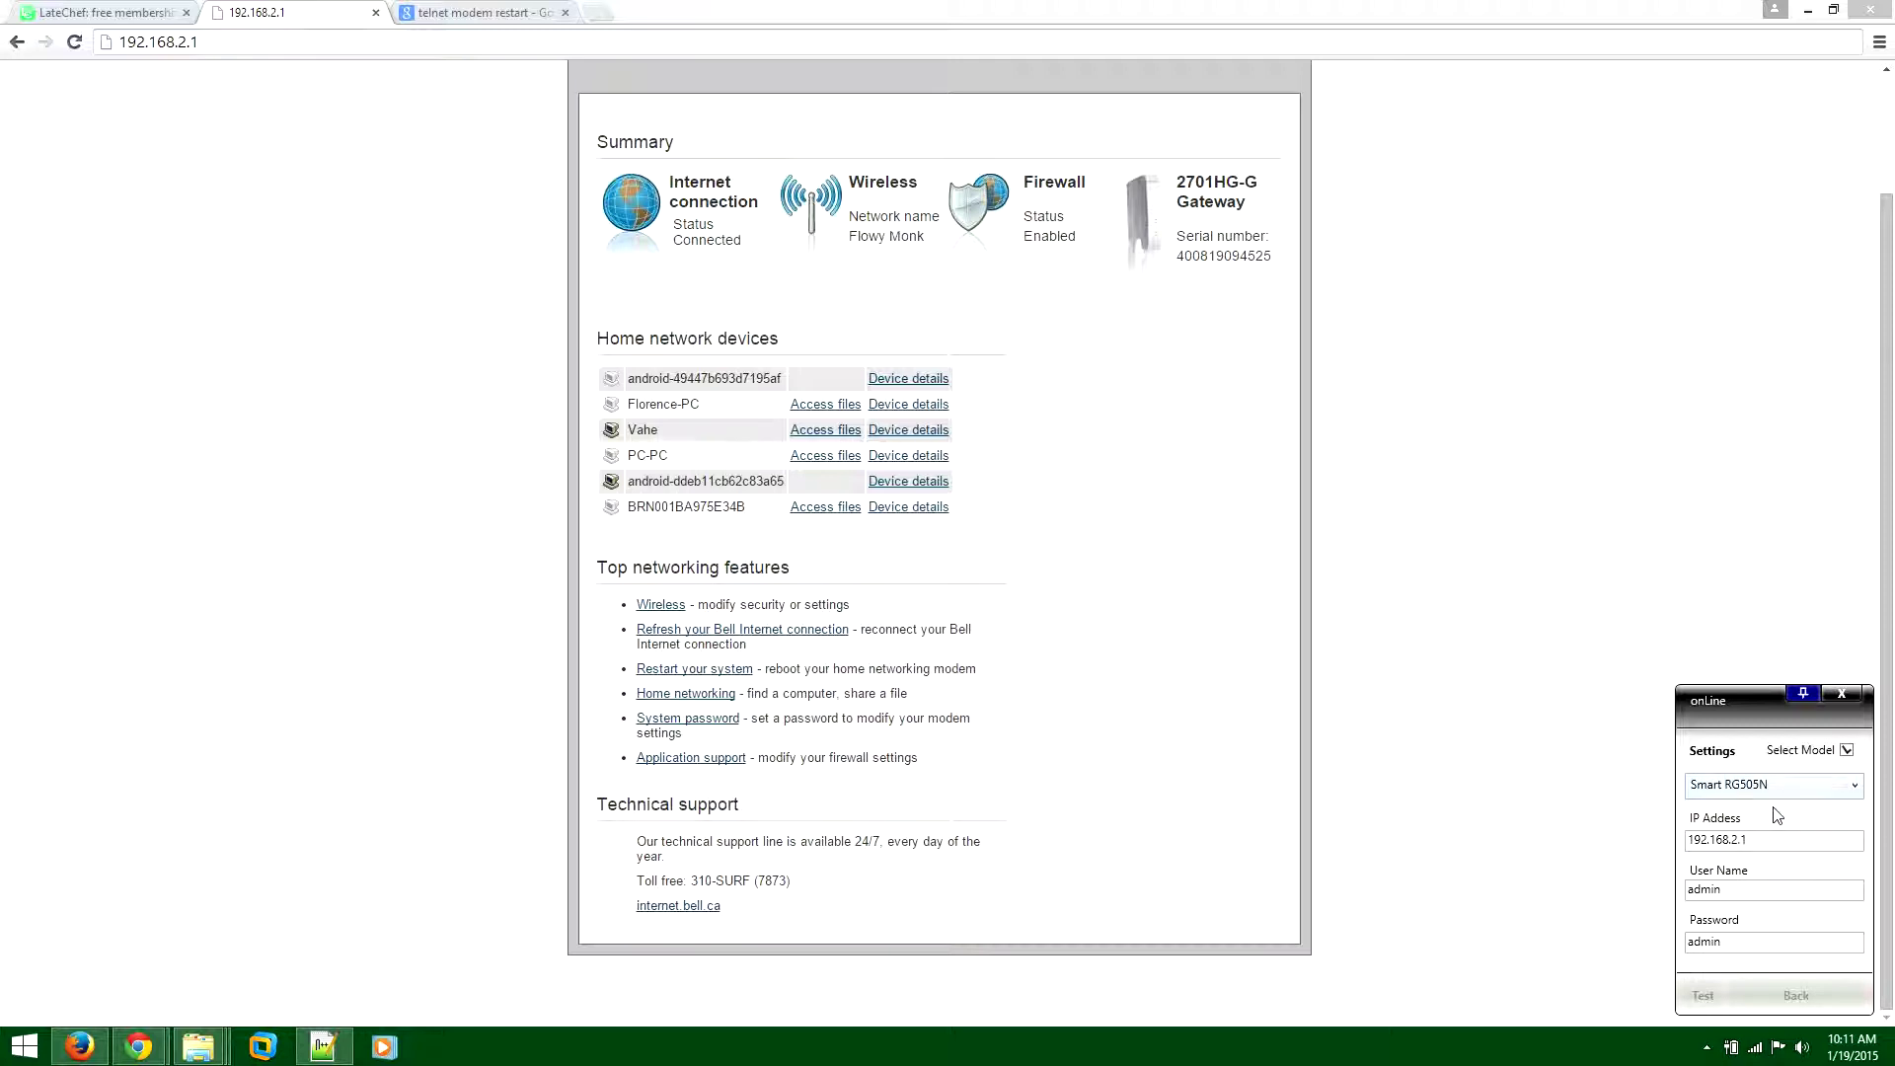
{"action": "left_click", "coordinate": [1771, 787]}
{"action": "left_click", "coordinate": [1771, 857]}
- Rerun the restart test with Smart RG505N, sending rboot to the 192.168.2.1 gateway
{"action": "left_click", "coordinate": [1700, 993]}
- Switch to a custom restart command, try restart, reboot and reset, and test reset
{"action": "left_click", "coordinate": [1846, 750]}
{"action": "left_click", "coordinate": [1757, 790]}
{"action": "left_click_drag", "start_coordinate": [1775, 790], "coordinate": [1645, 790]}
{"action": "type", "text": "restart"}
{"action": "key", "text": "ctrl+a"}
{"action": "type", "text": "reboot"}
{"action": "key", "text": "ctrl+a"}
{"action": "type", "text": "reset"}
{"action": "left_click", "coordinate": [1699, 994]}
- Replace the reset command with rboot as the restart command
{"action": "left_click_drag", "start_coordinate": [1755, 791], "coordinate": [1662, 793]}
{"action": "type", "text": "restatrt"}
{"action": "key", "text": "ctrl+a"}
{"action": "type", "text": "rboo"}
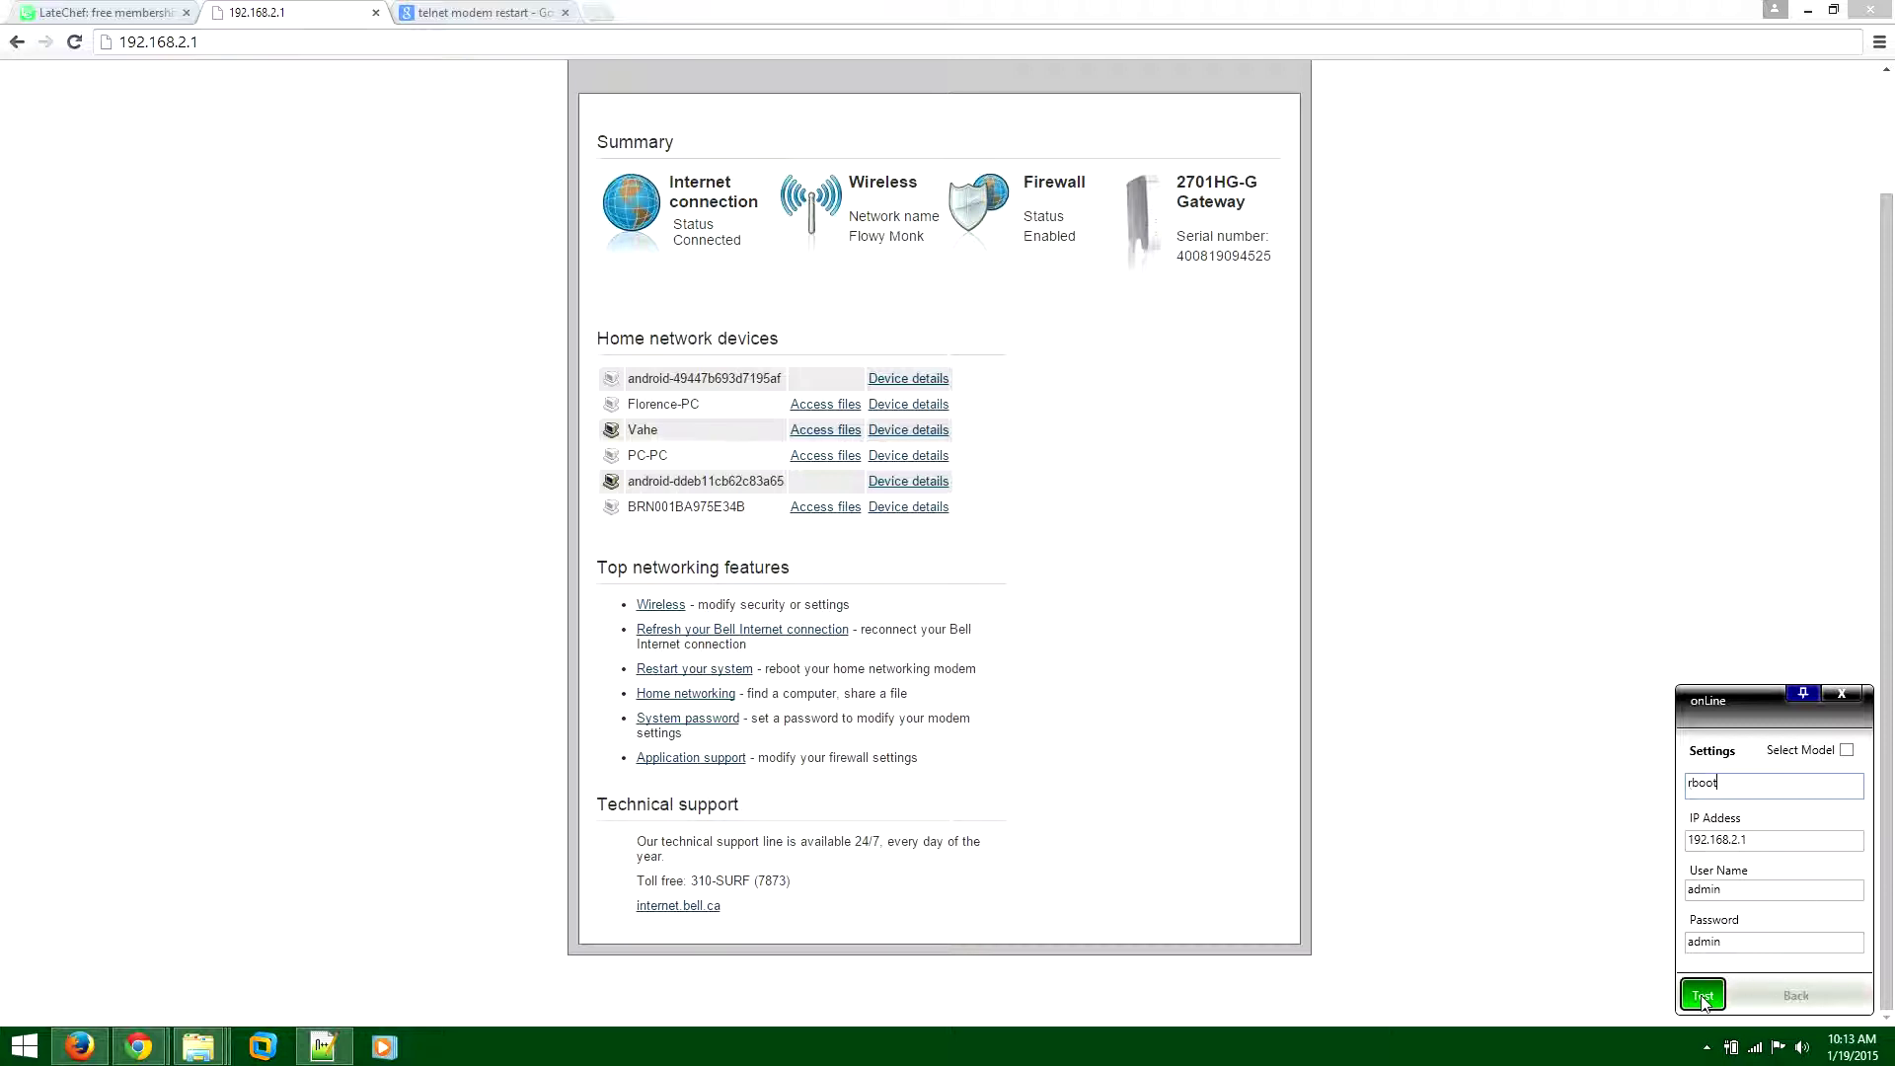
- Show the 'telnet modem restart' Google Search tab in Chrome
{"action": "left_click", "coordinate": [492, 19]}
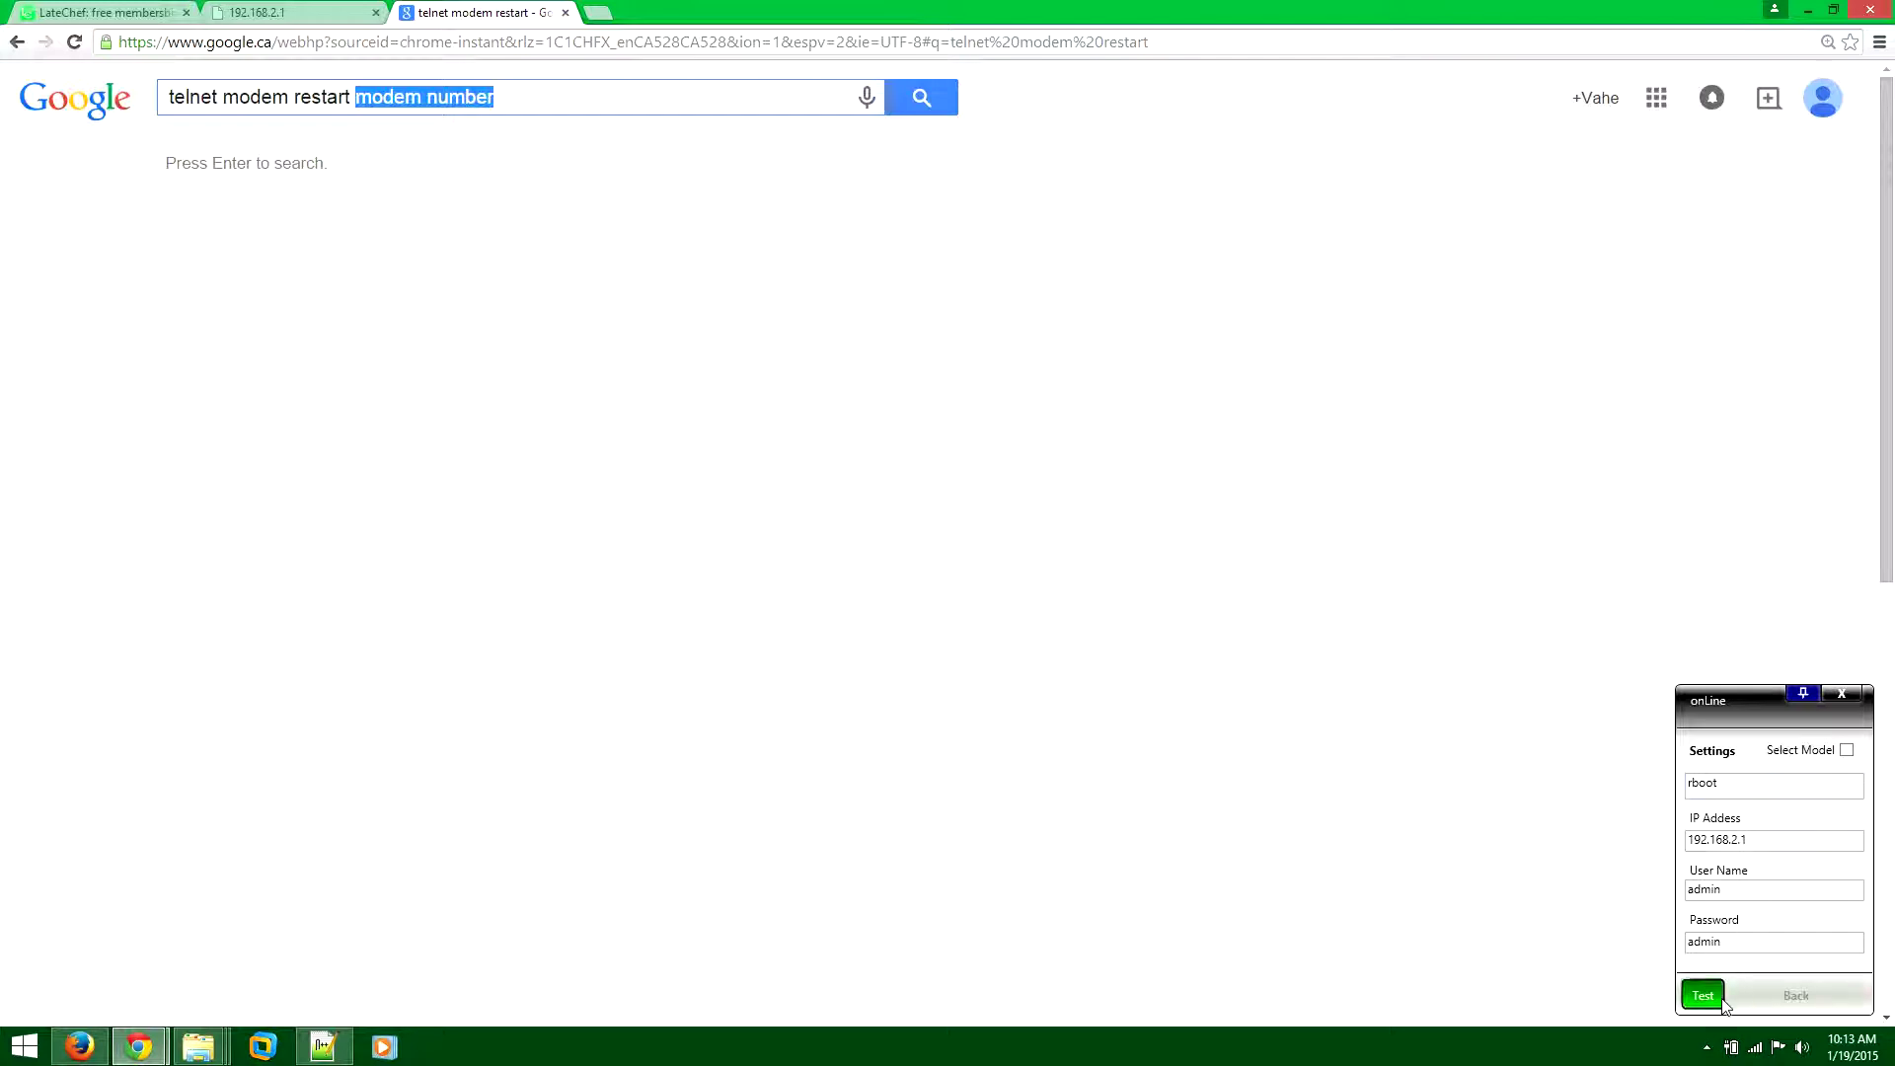
- Go back from onLine Settings to the Main status page with green lights
{"action": "left_click", "coordinate": [1802, 997]}
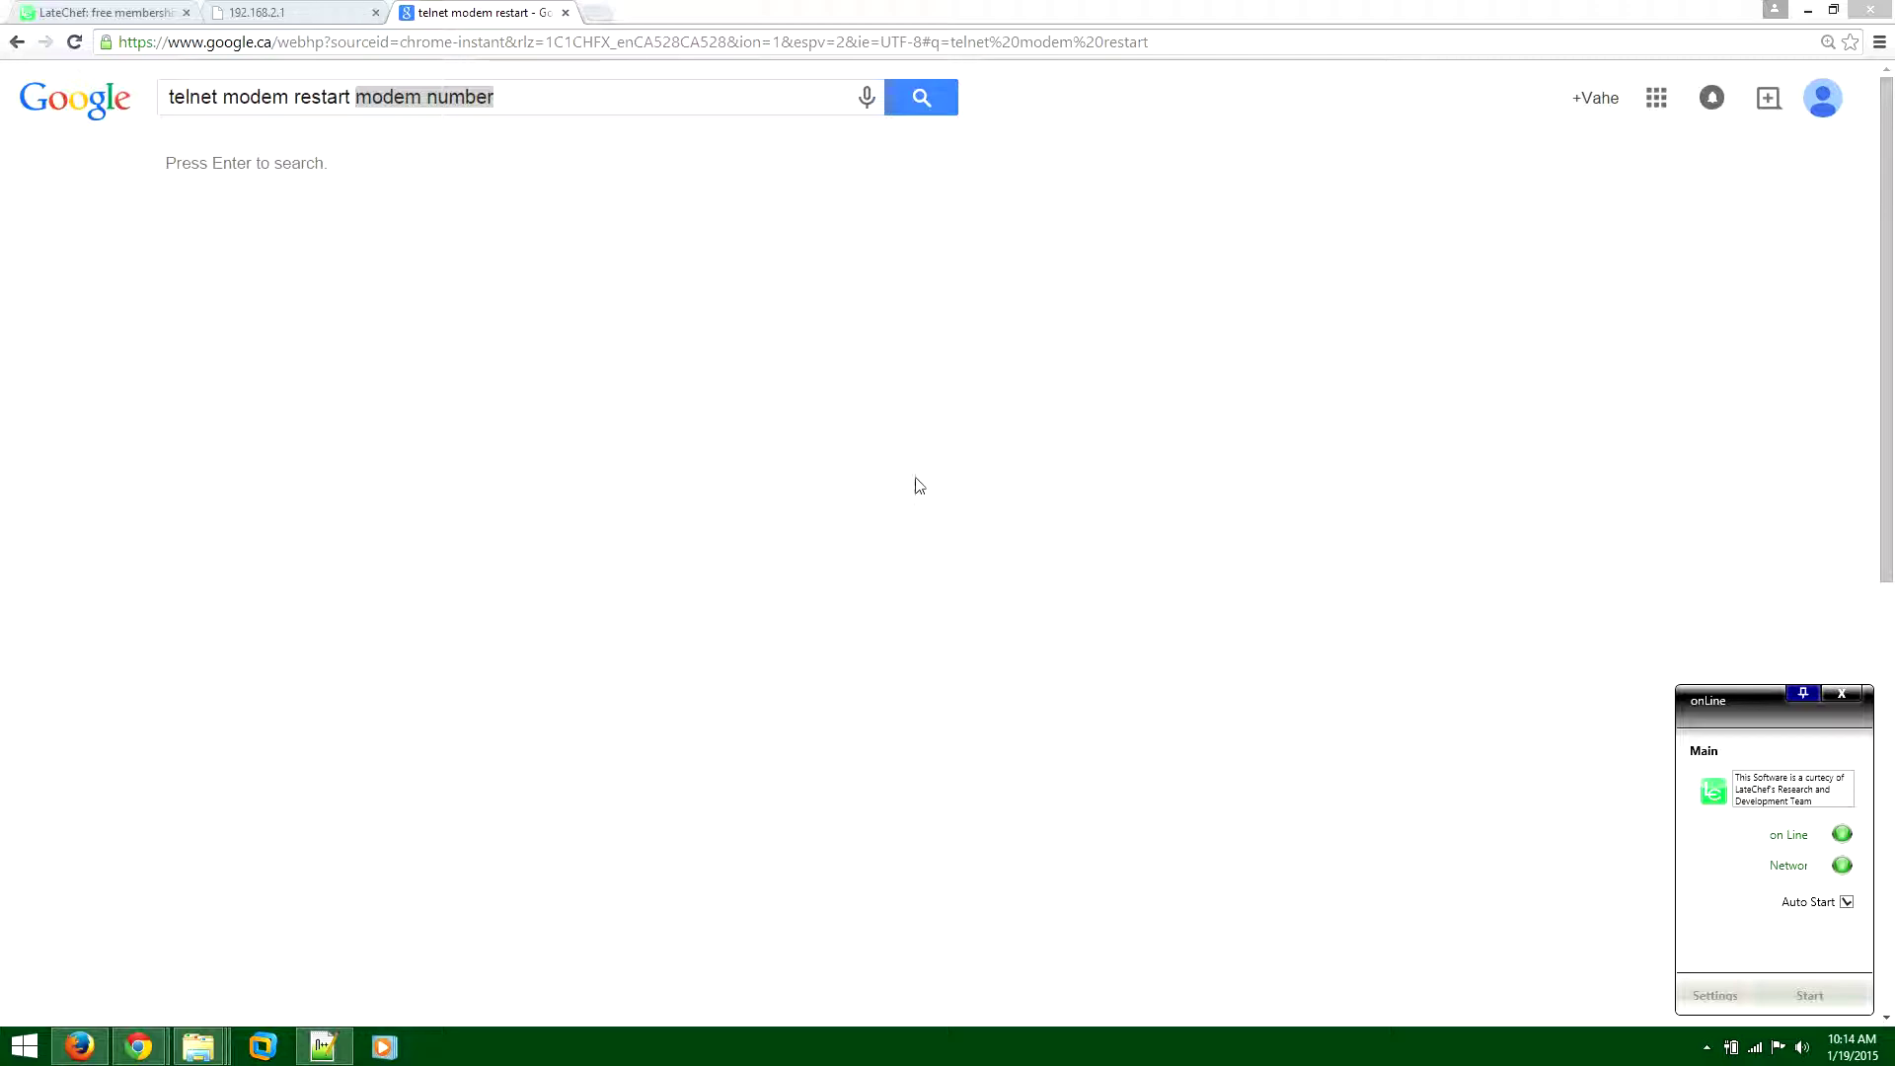
- Send the onLine application to the Desktop as a shortcut, then cut that shortcut
{"action": "left_click", "coordinate": [1809, 12]}
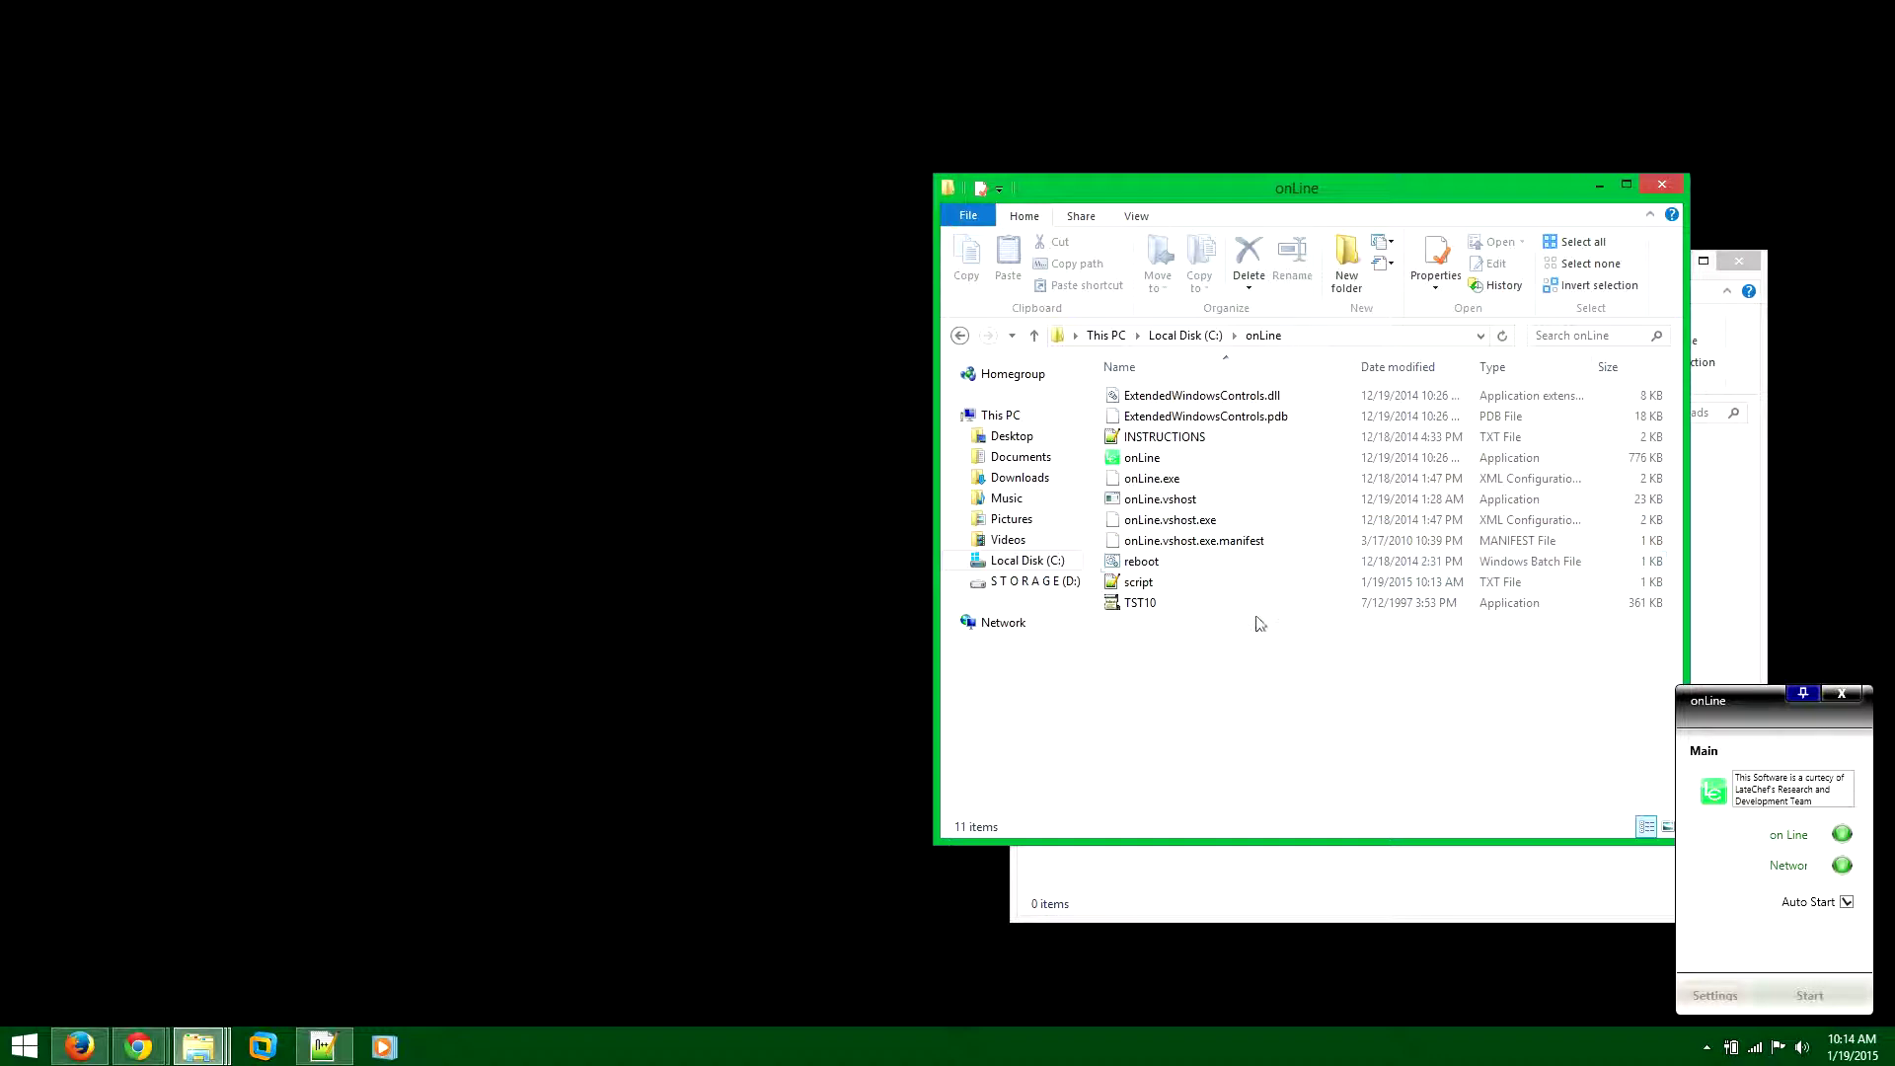
{"action": "right_click", "coordinate": [1164, 459]}
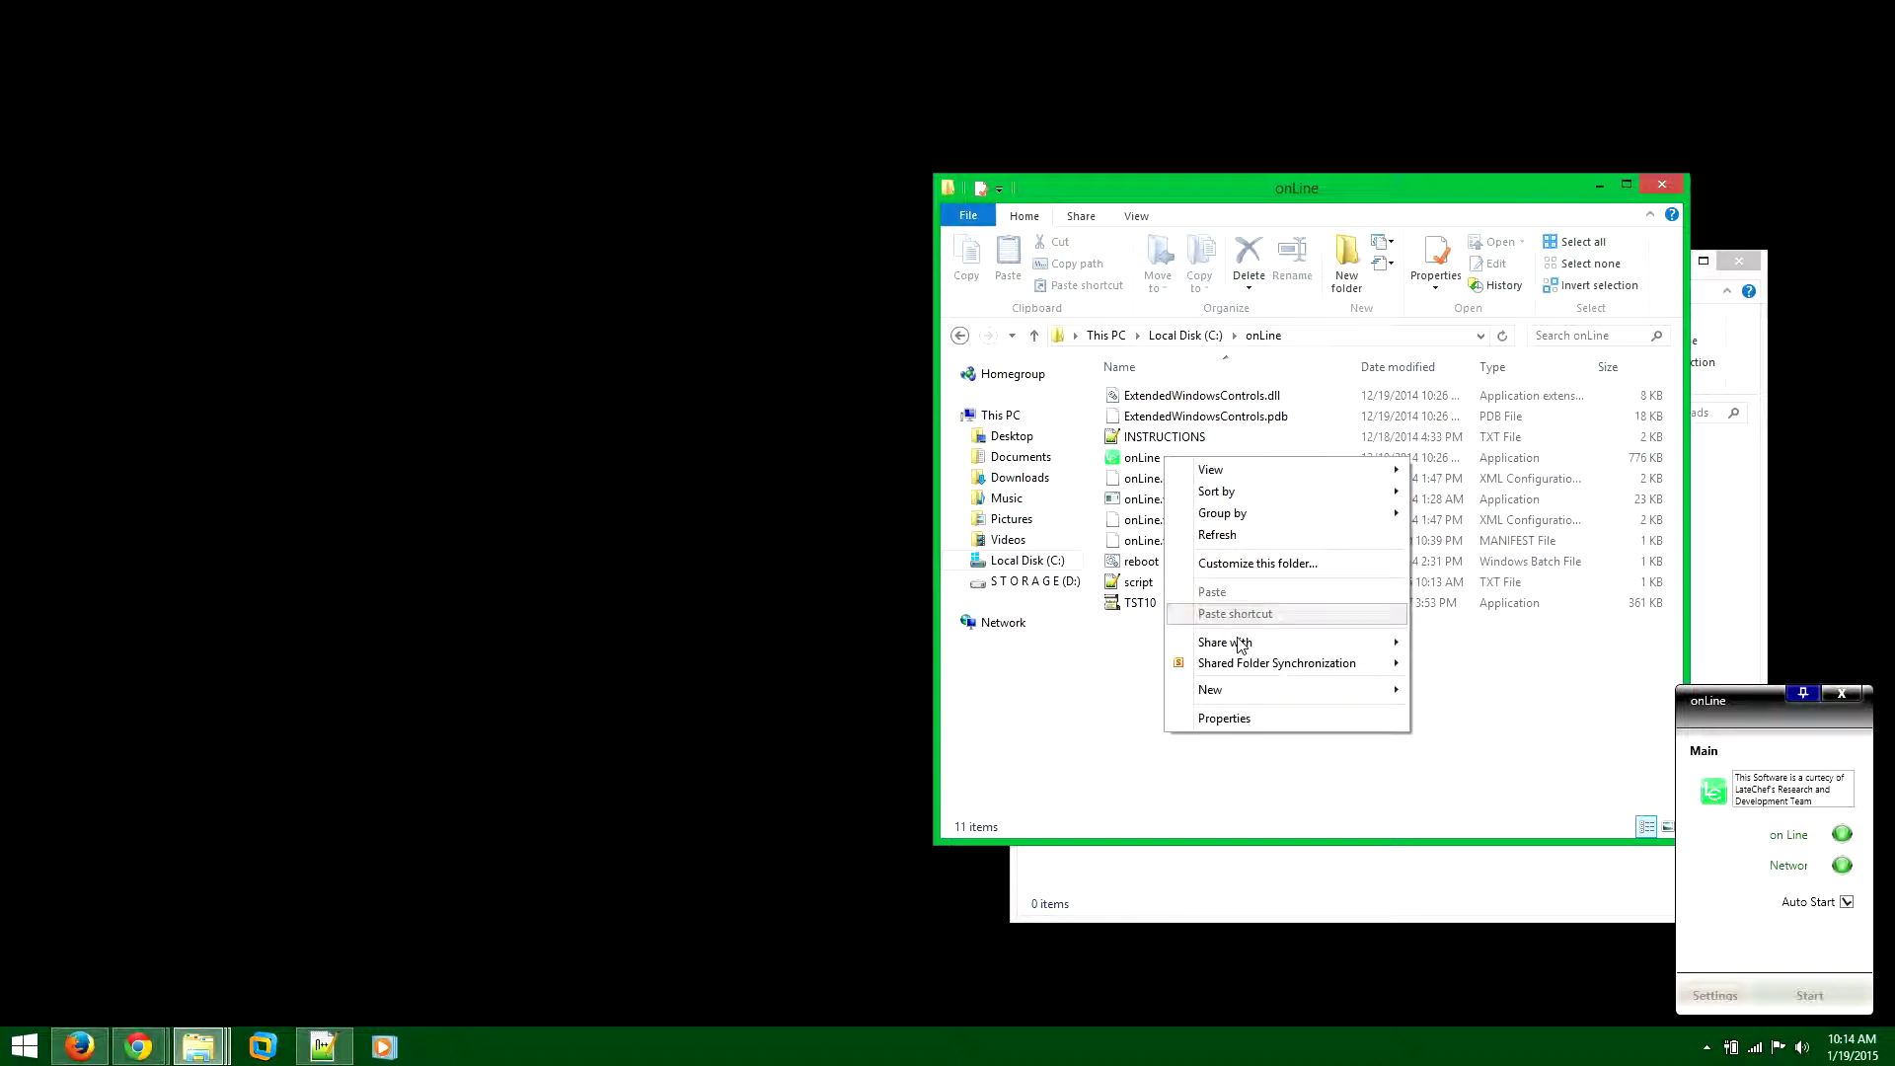
{"action": "left_click", "coordinate": [1118, 460]}
{"action": "right_click", "coordinate": [1116, 457]}
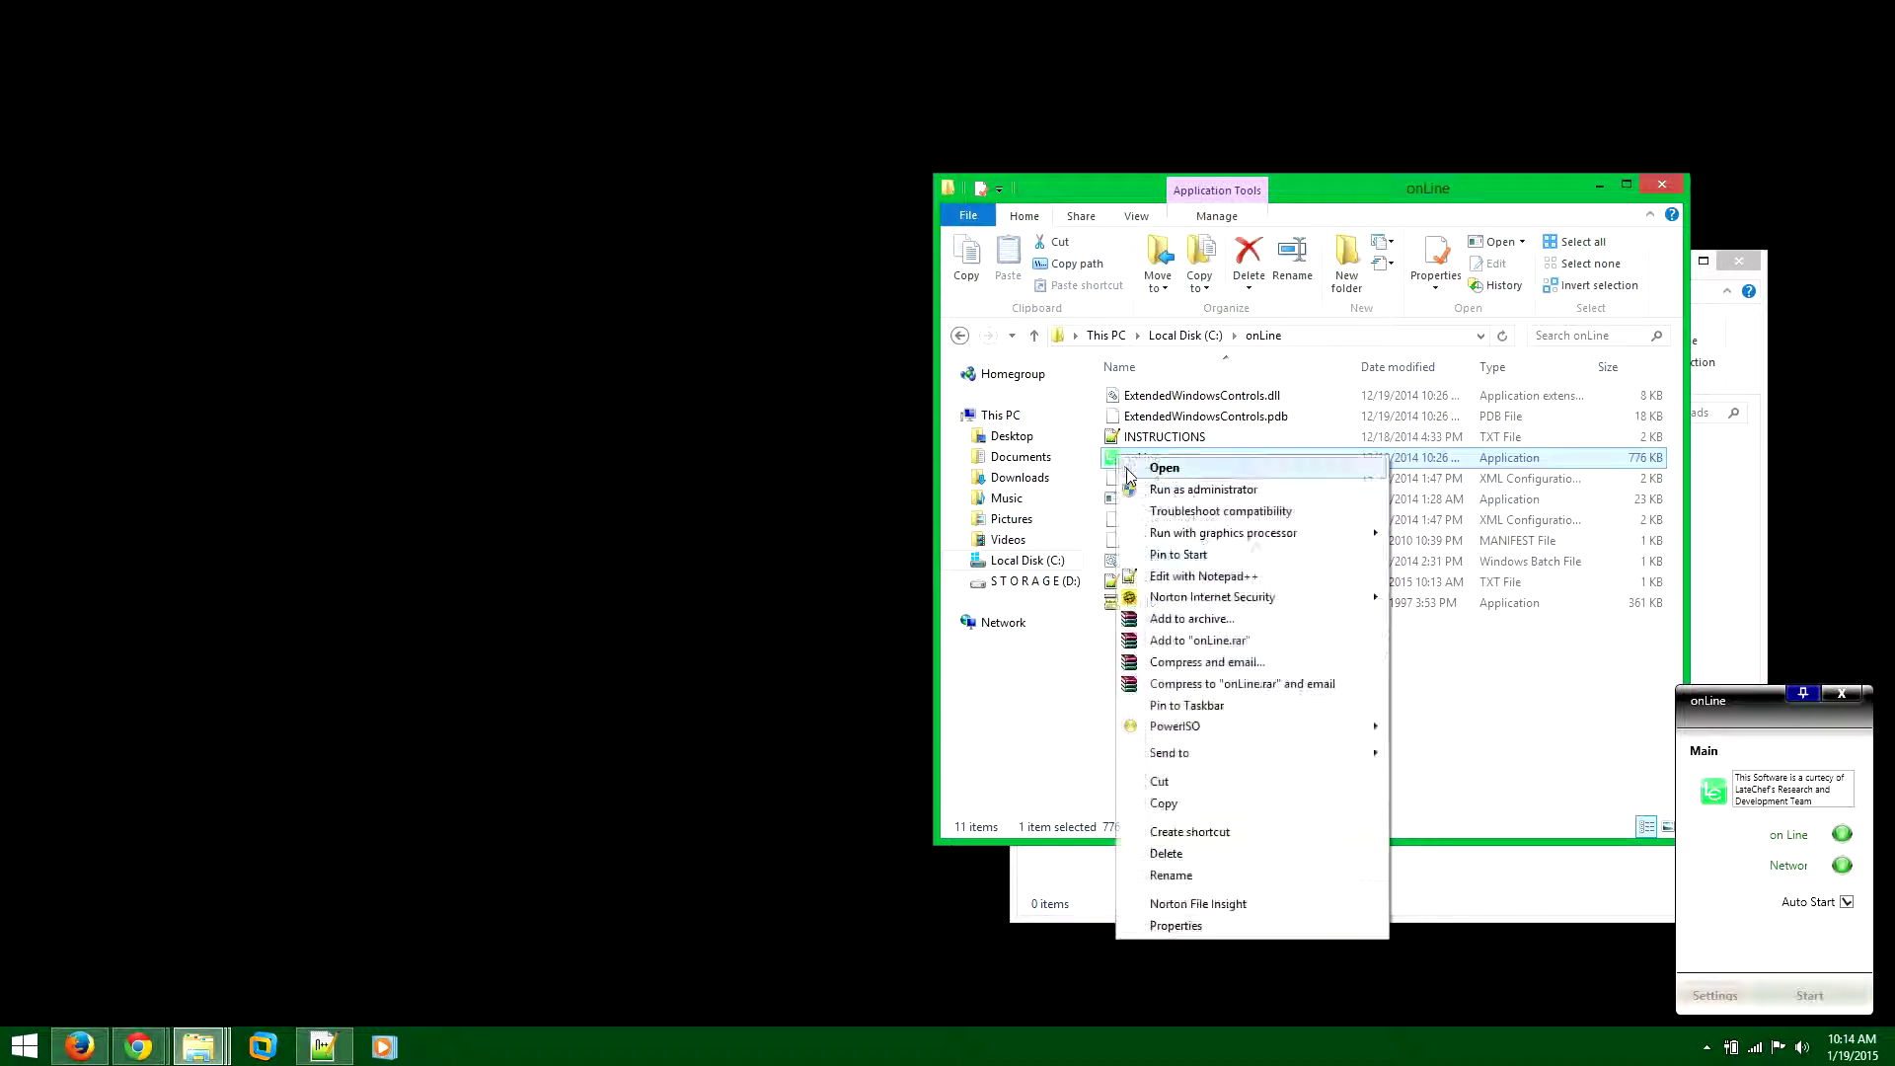
{"action": "mouse_move", "coordinate": [1242, 756]}
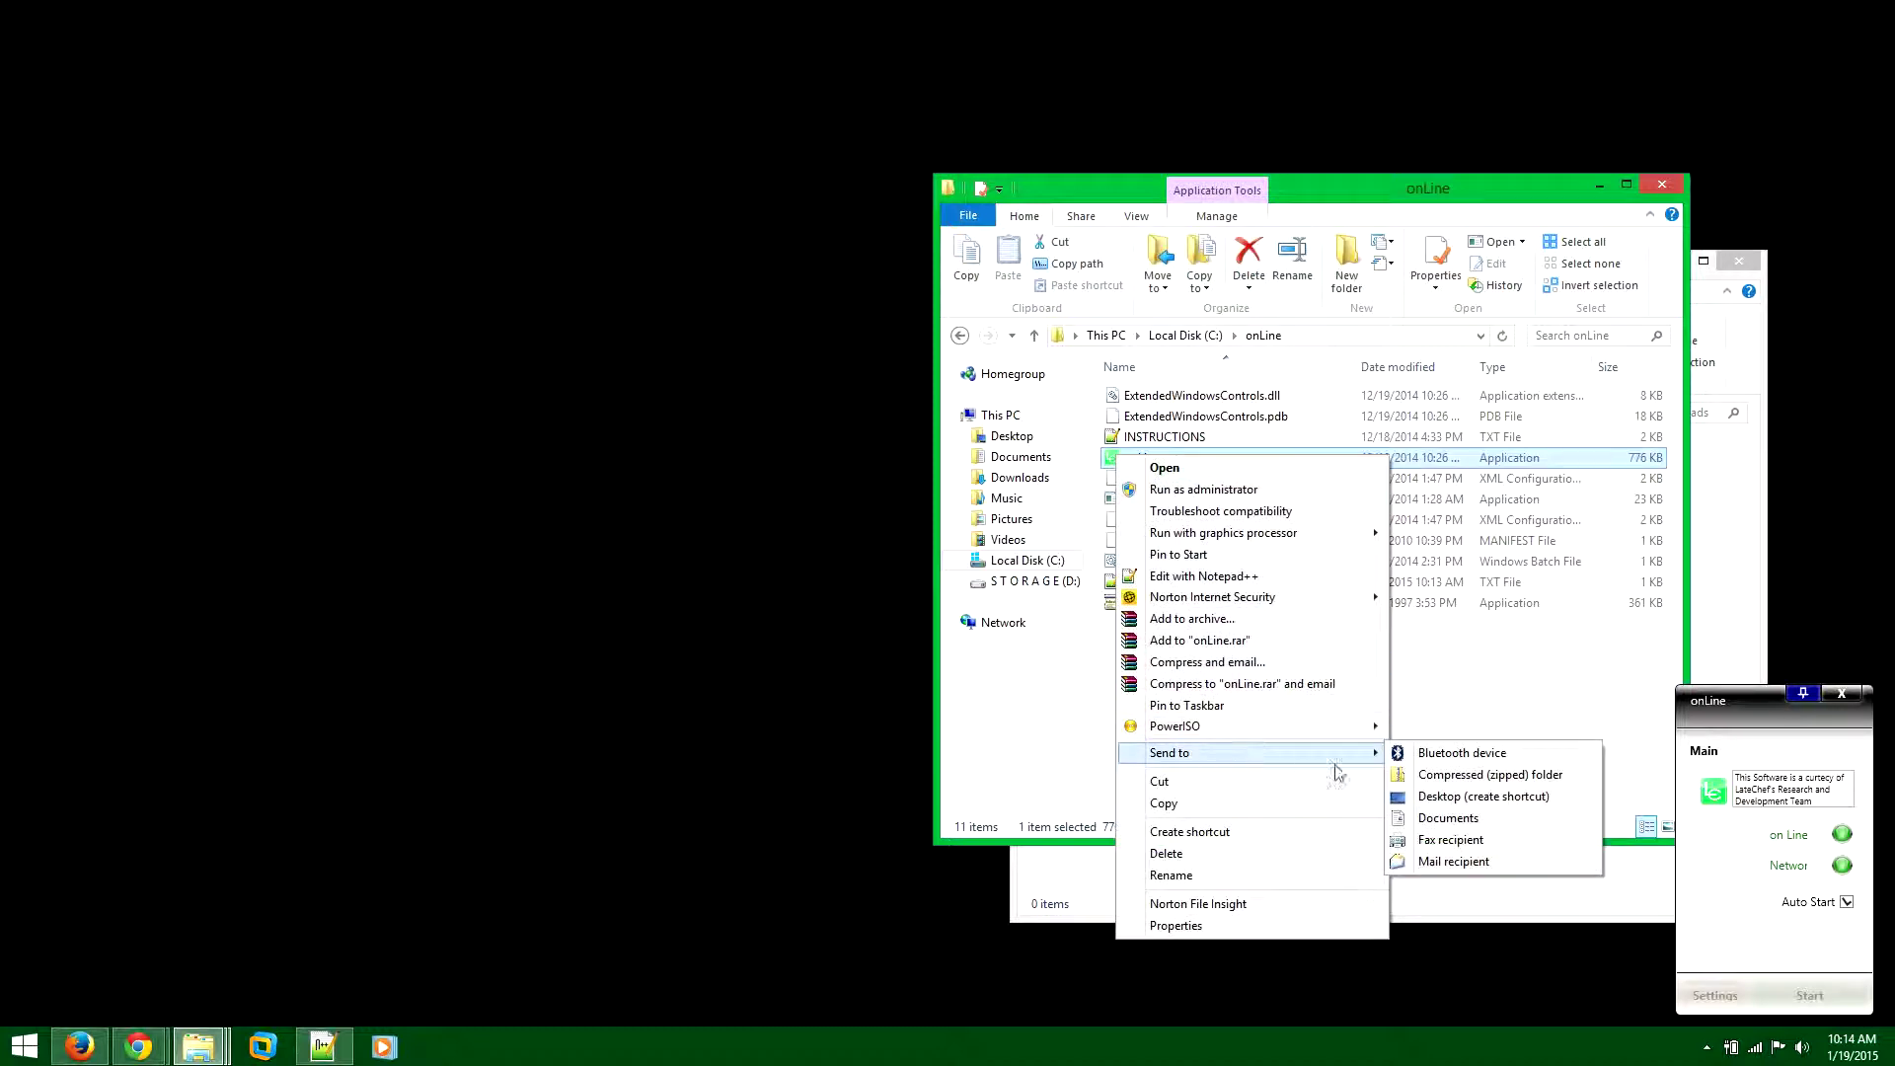
{"action": "left_click", "coordinate": [1464, 799]}
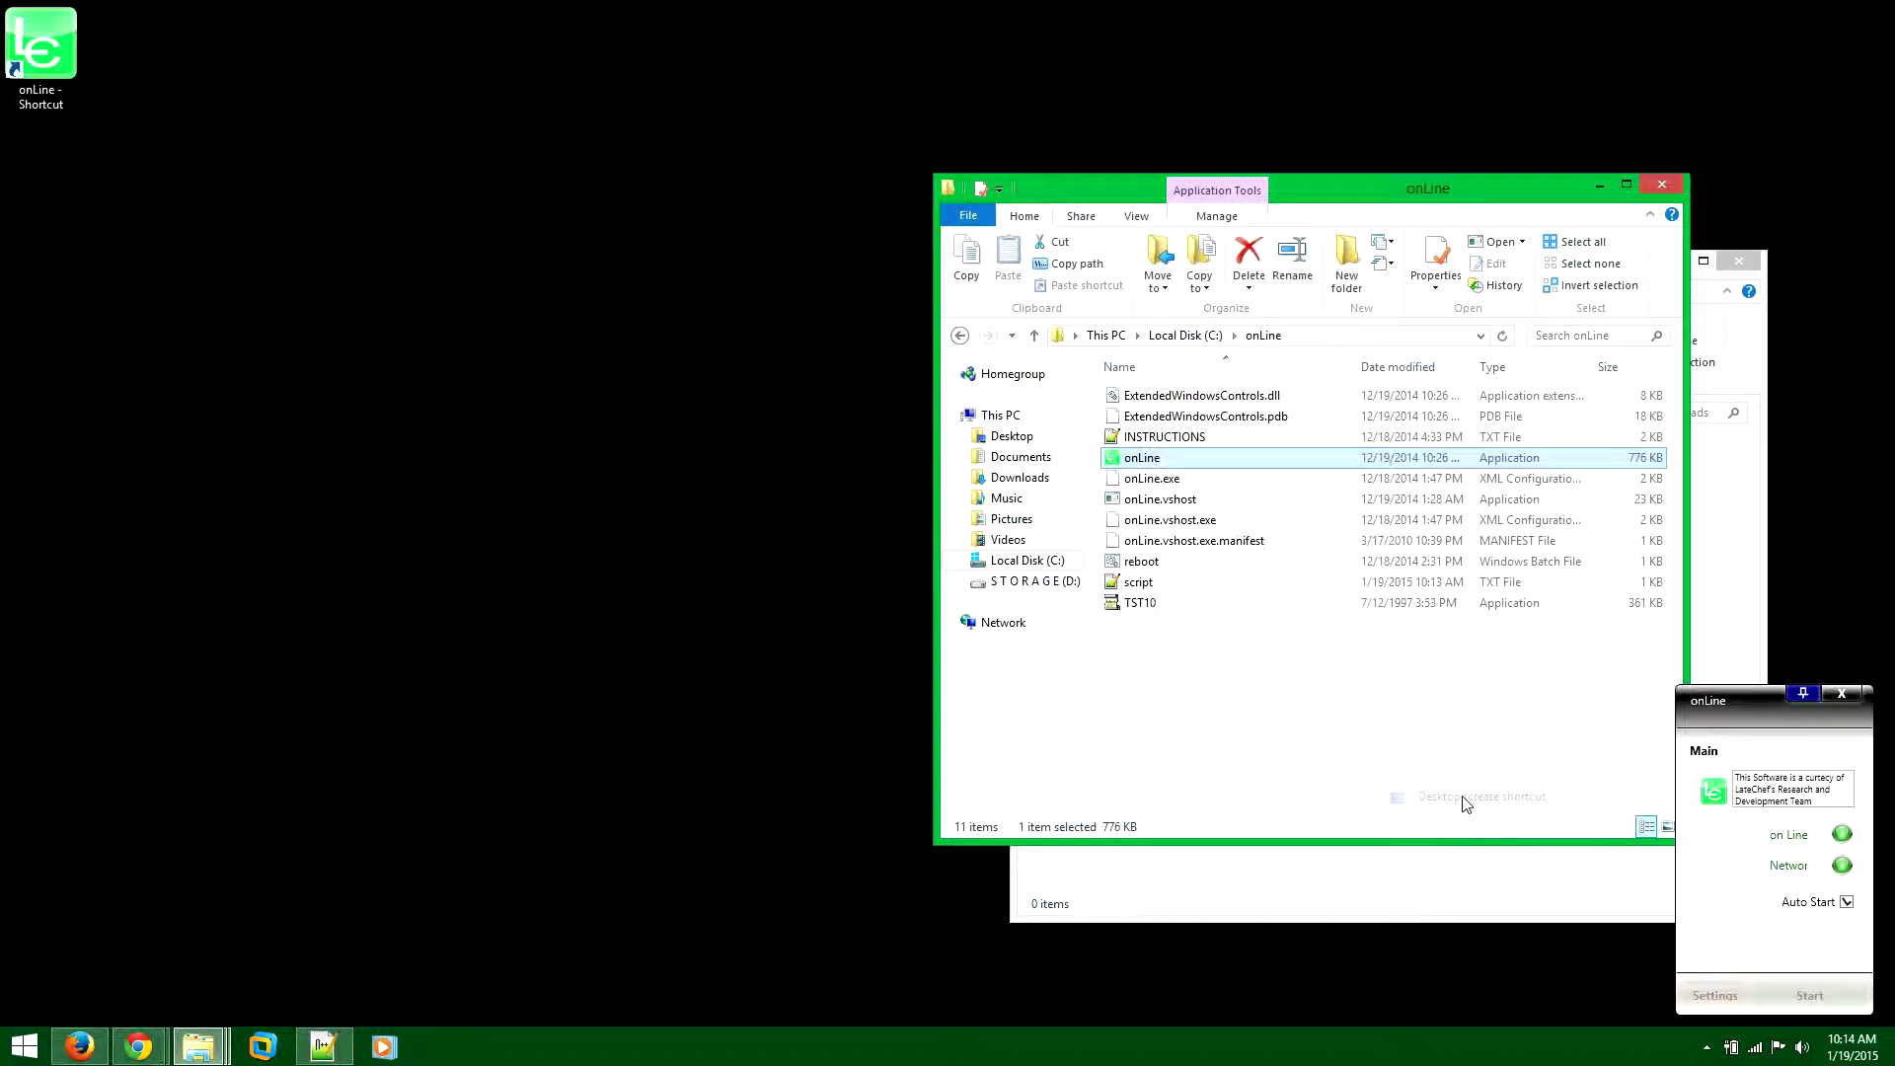
{"action": "right_click", "coordinate": [50, 50]}
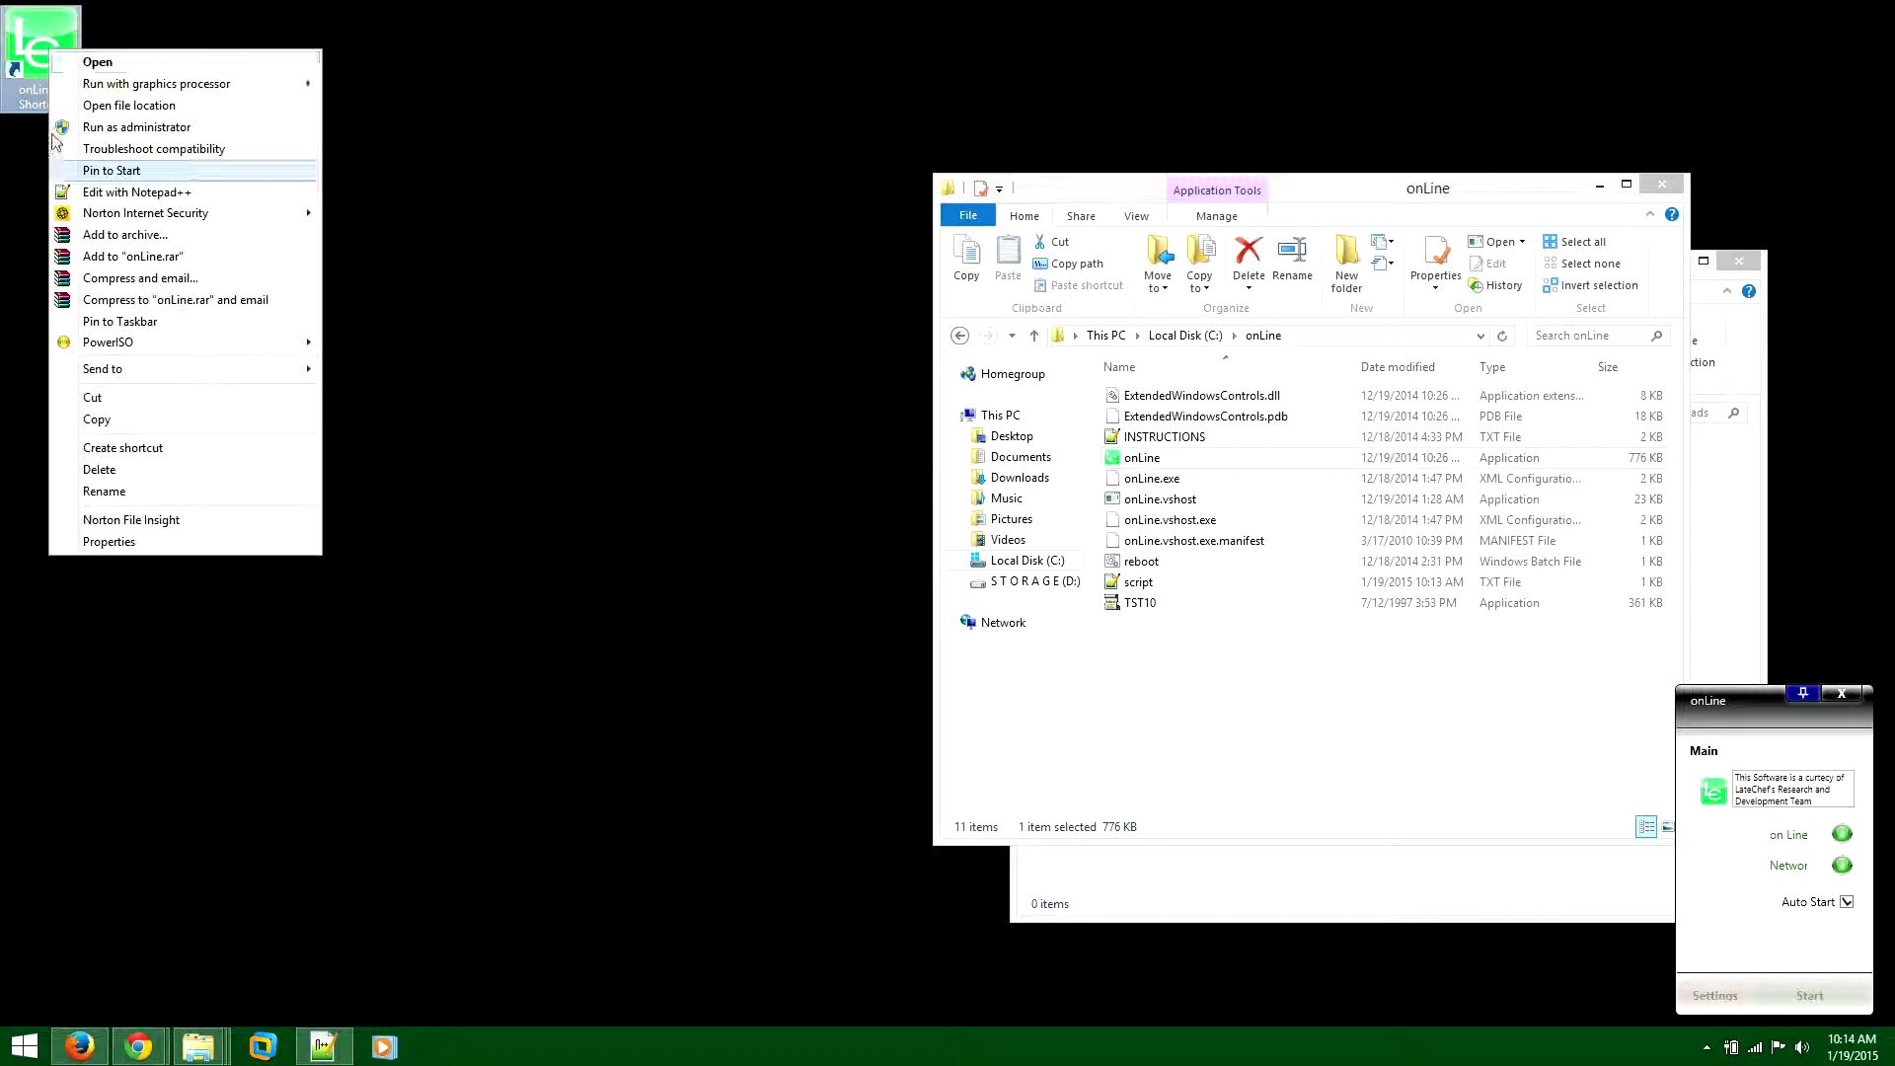
{"action": "left_click", "coordinate": [126, 401]}
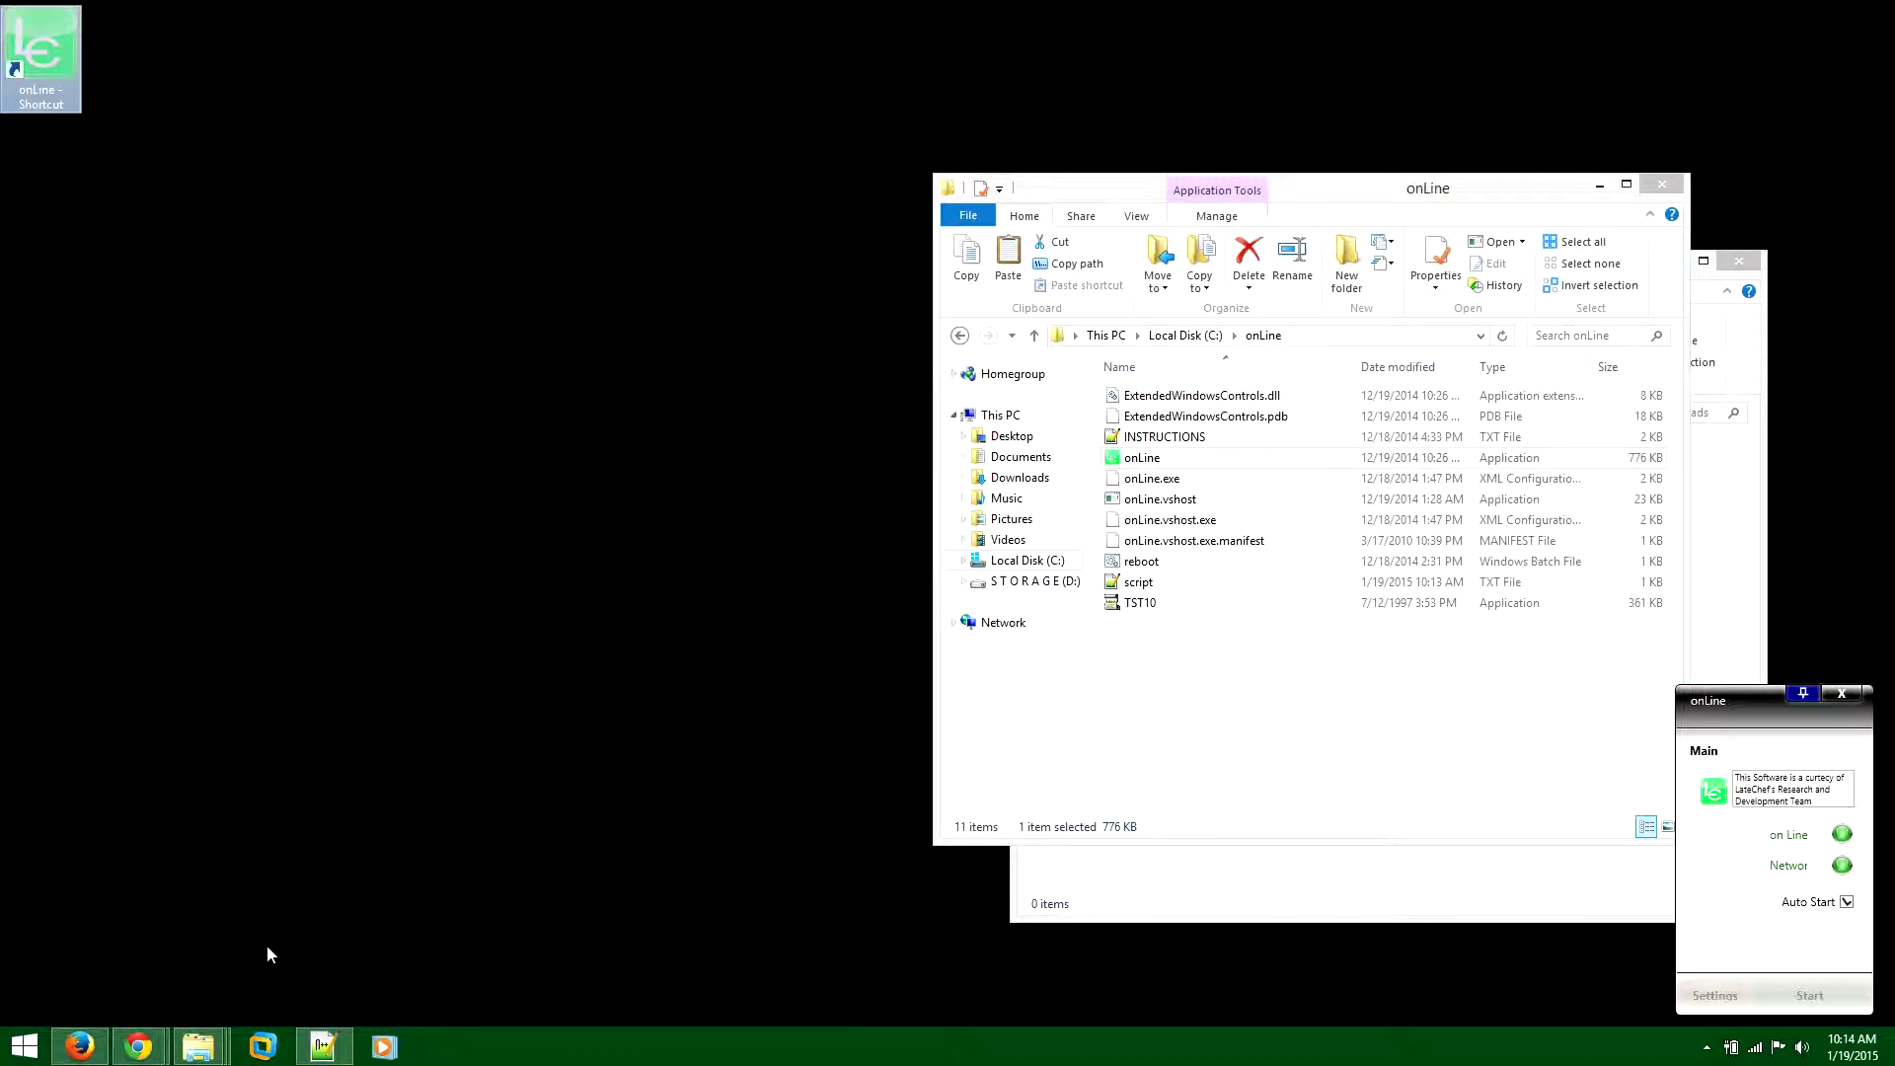
- Paste the onLine shortcut into the Start Menu Startup folder window
{"action": "mouse_move", "coordinate": [198, 1044]}
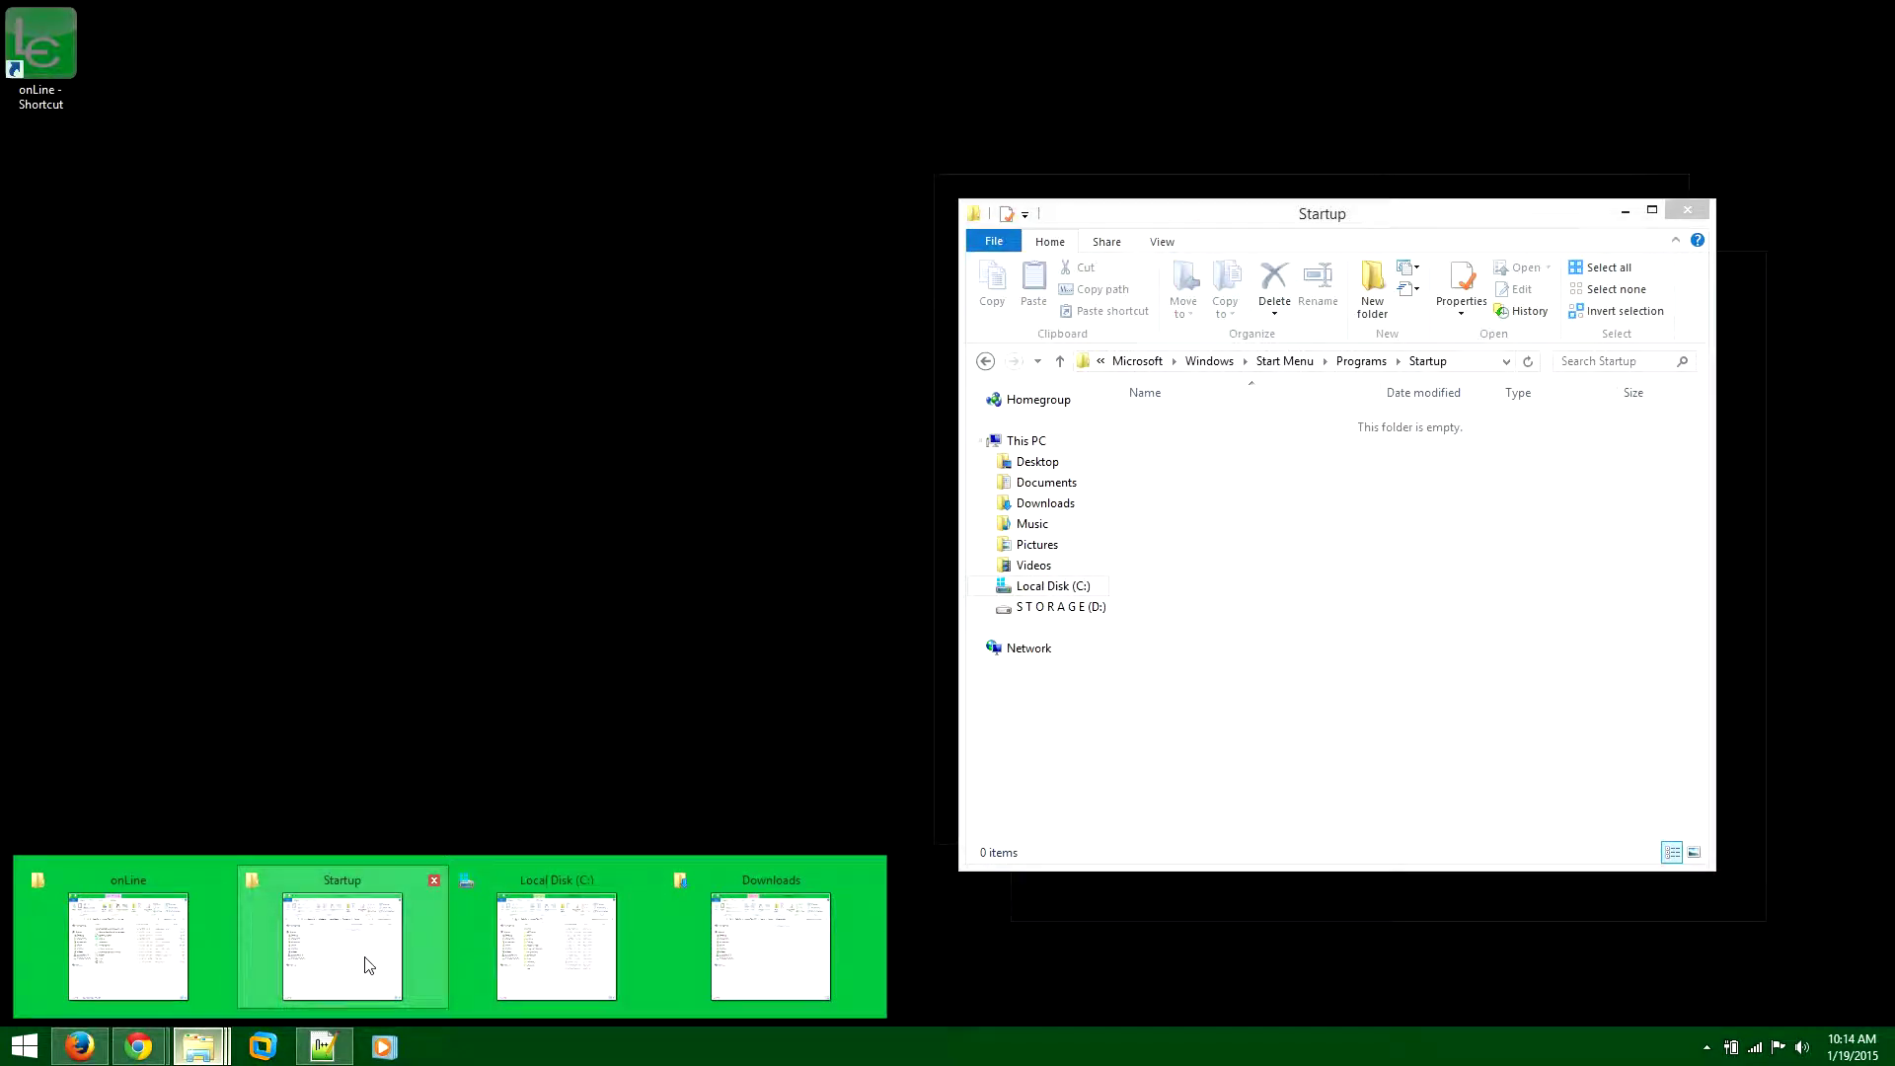
{"action": "left_click", "coordinate": [367, 963]}
{"action": "right_click", "coordinate": [1354, 513]}
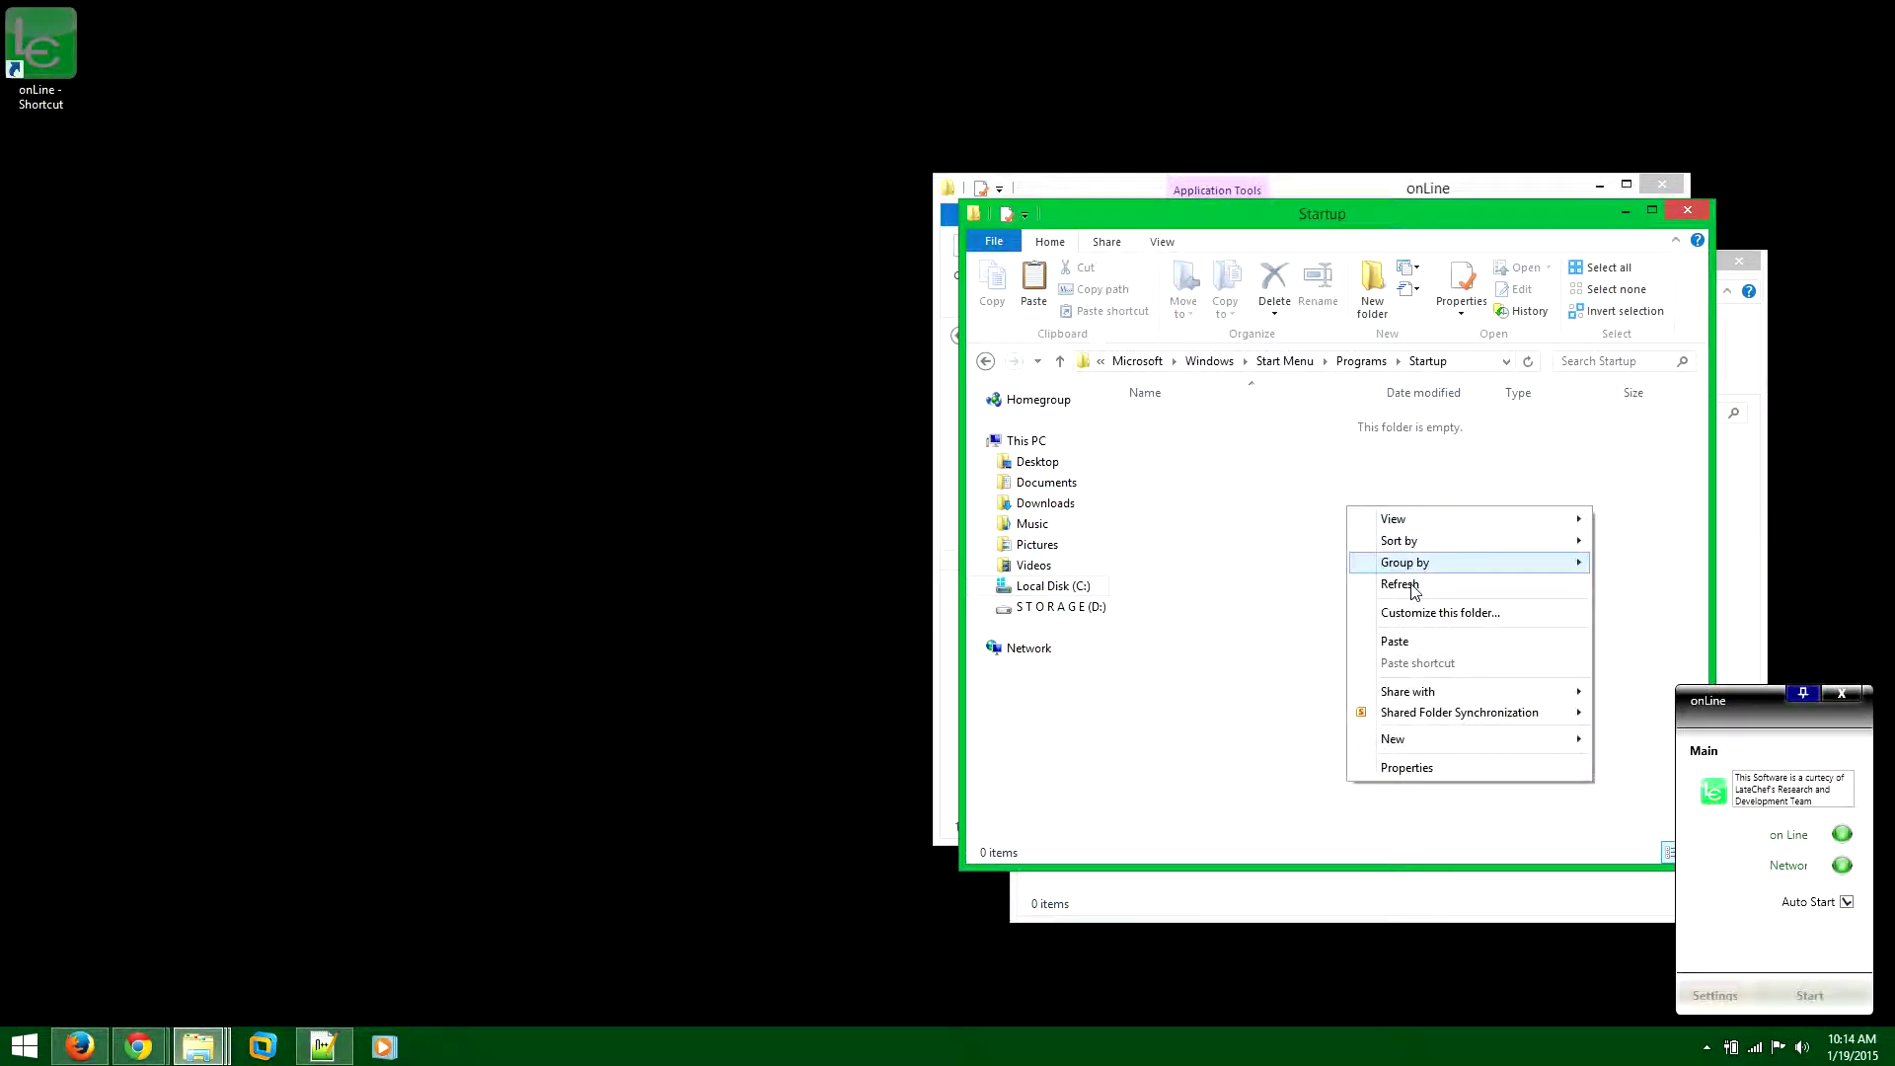
{"action": "left_click", "coordinate": [1418, 641]}
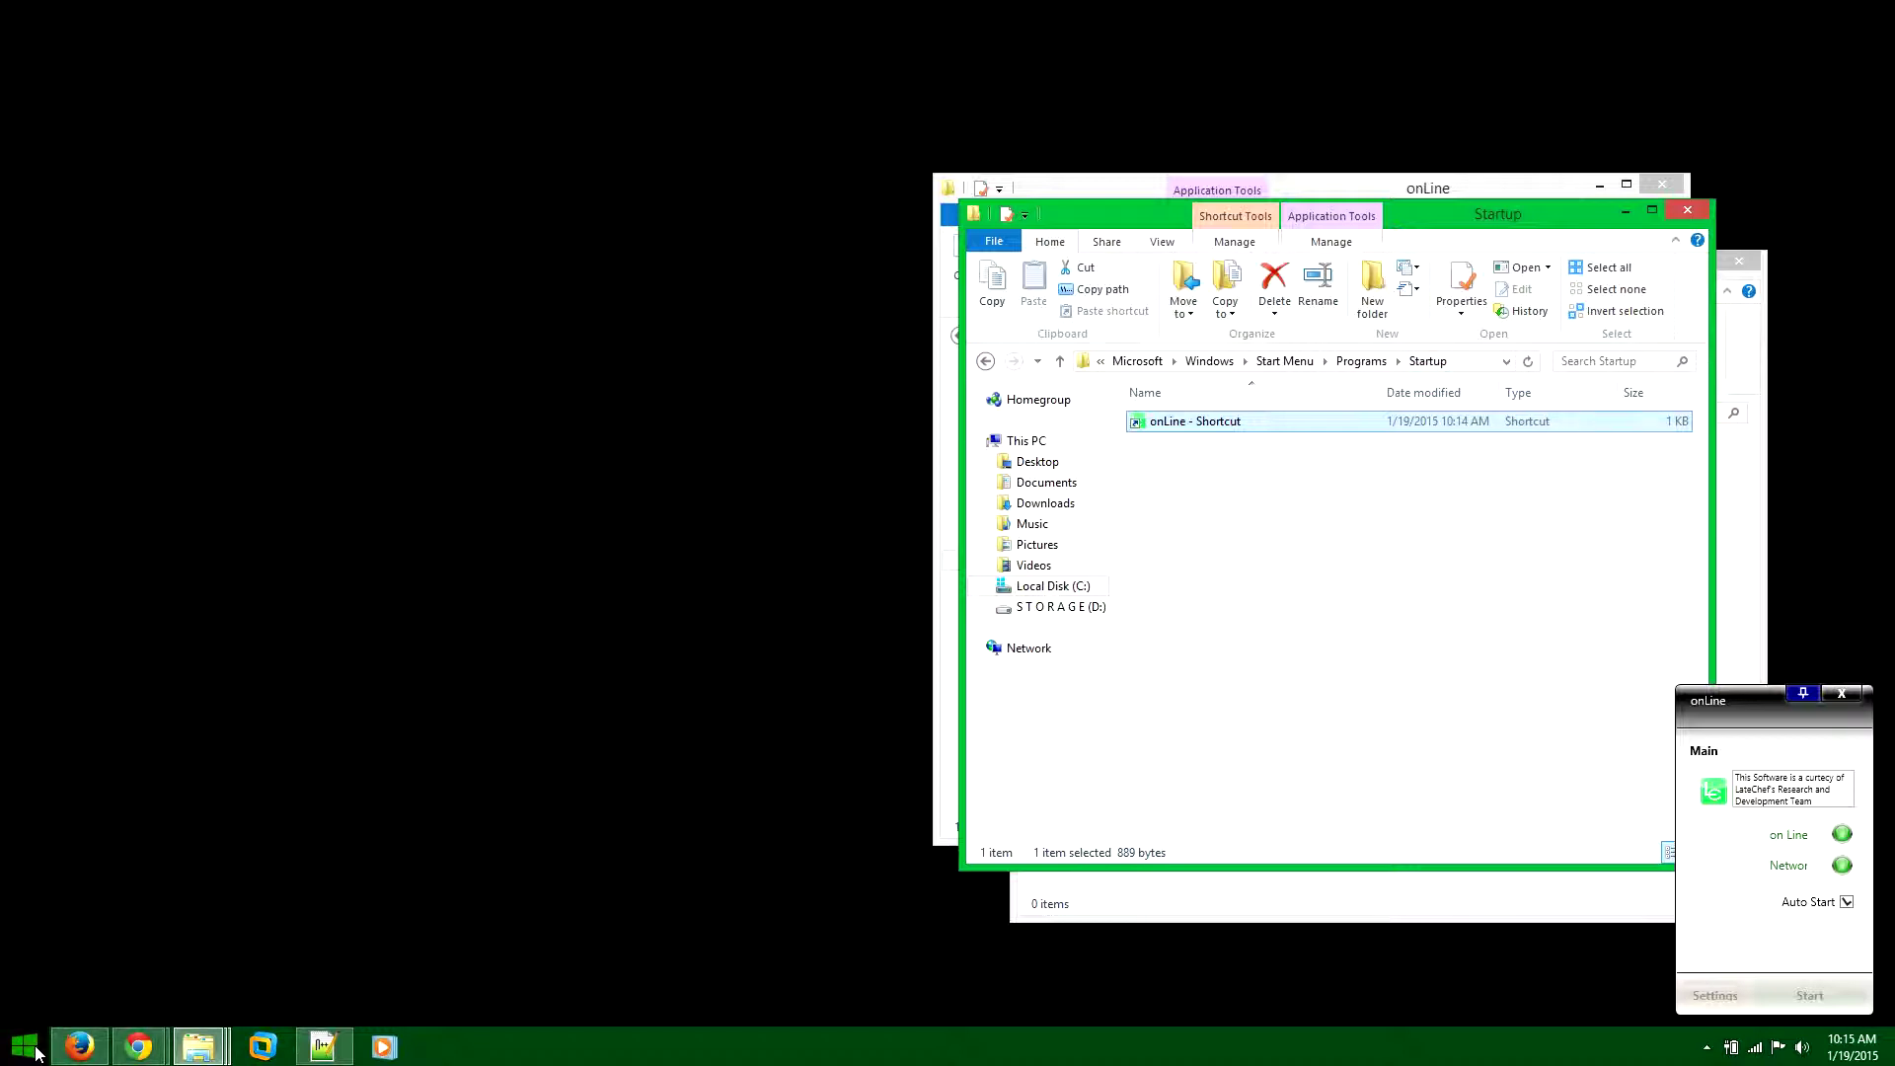
- Check the per-user Startup path on line 2 in Notepad++, then reopen LateChef's onLine page
{"action": "left_click", "coordinate": [314, 1048]}
{"action": "left_click", "coordinate": [170, 354]}
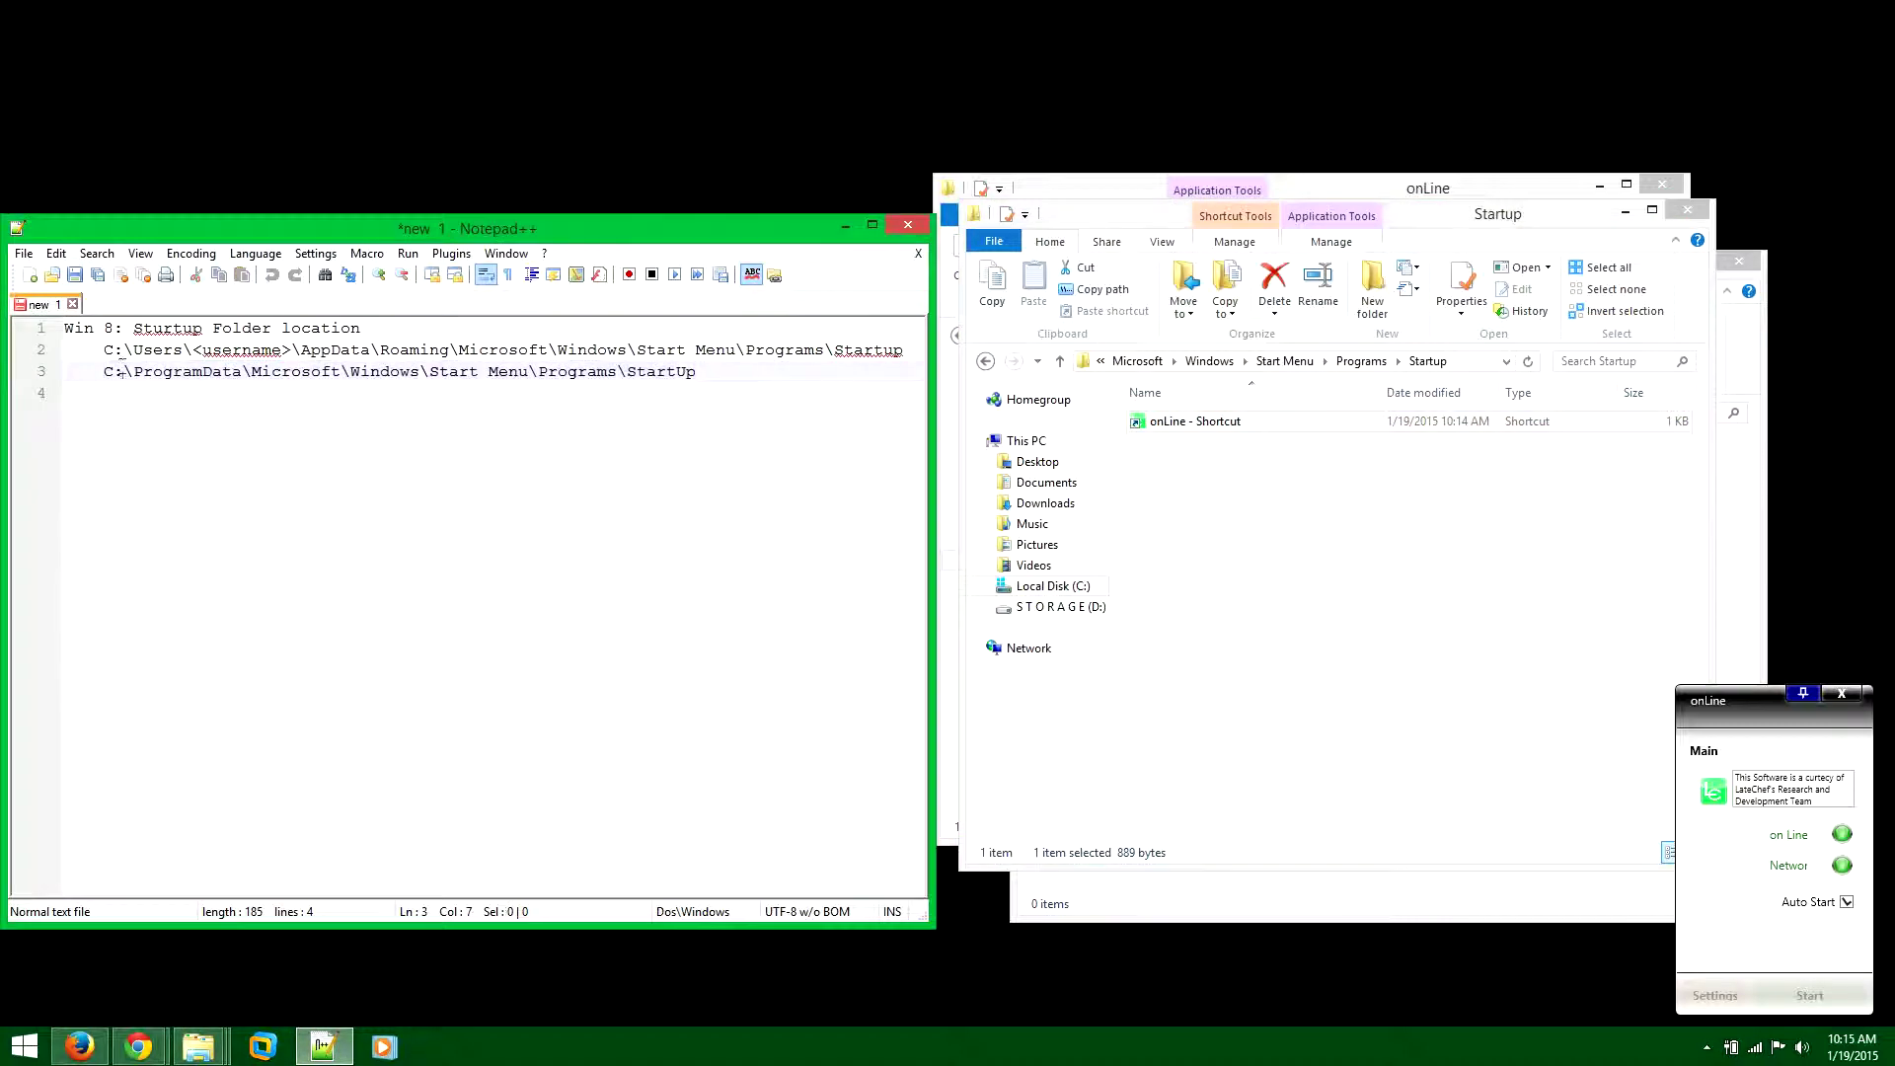
{"action": "left_click_drag", "start_coordinate": [104, 351], "coordinate": [893, 352]}
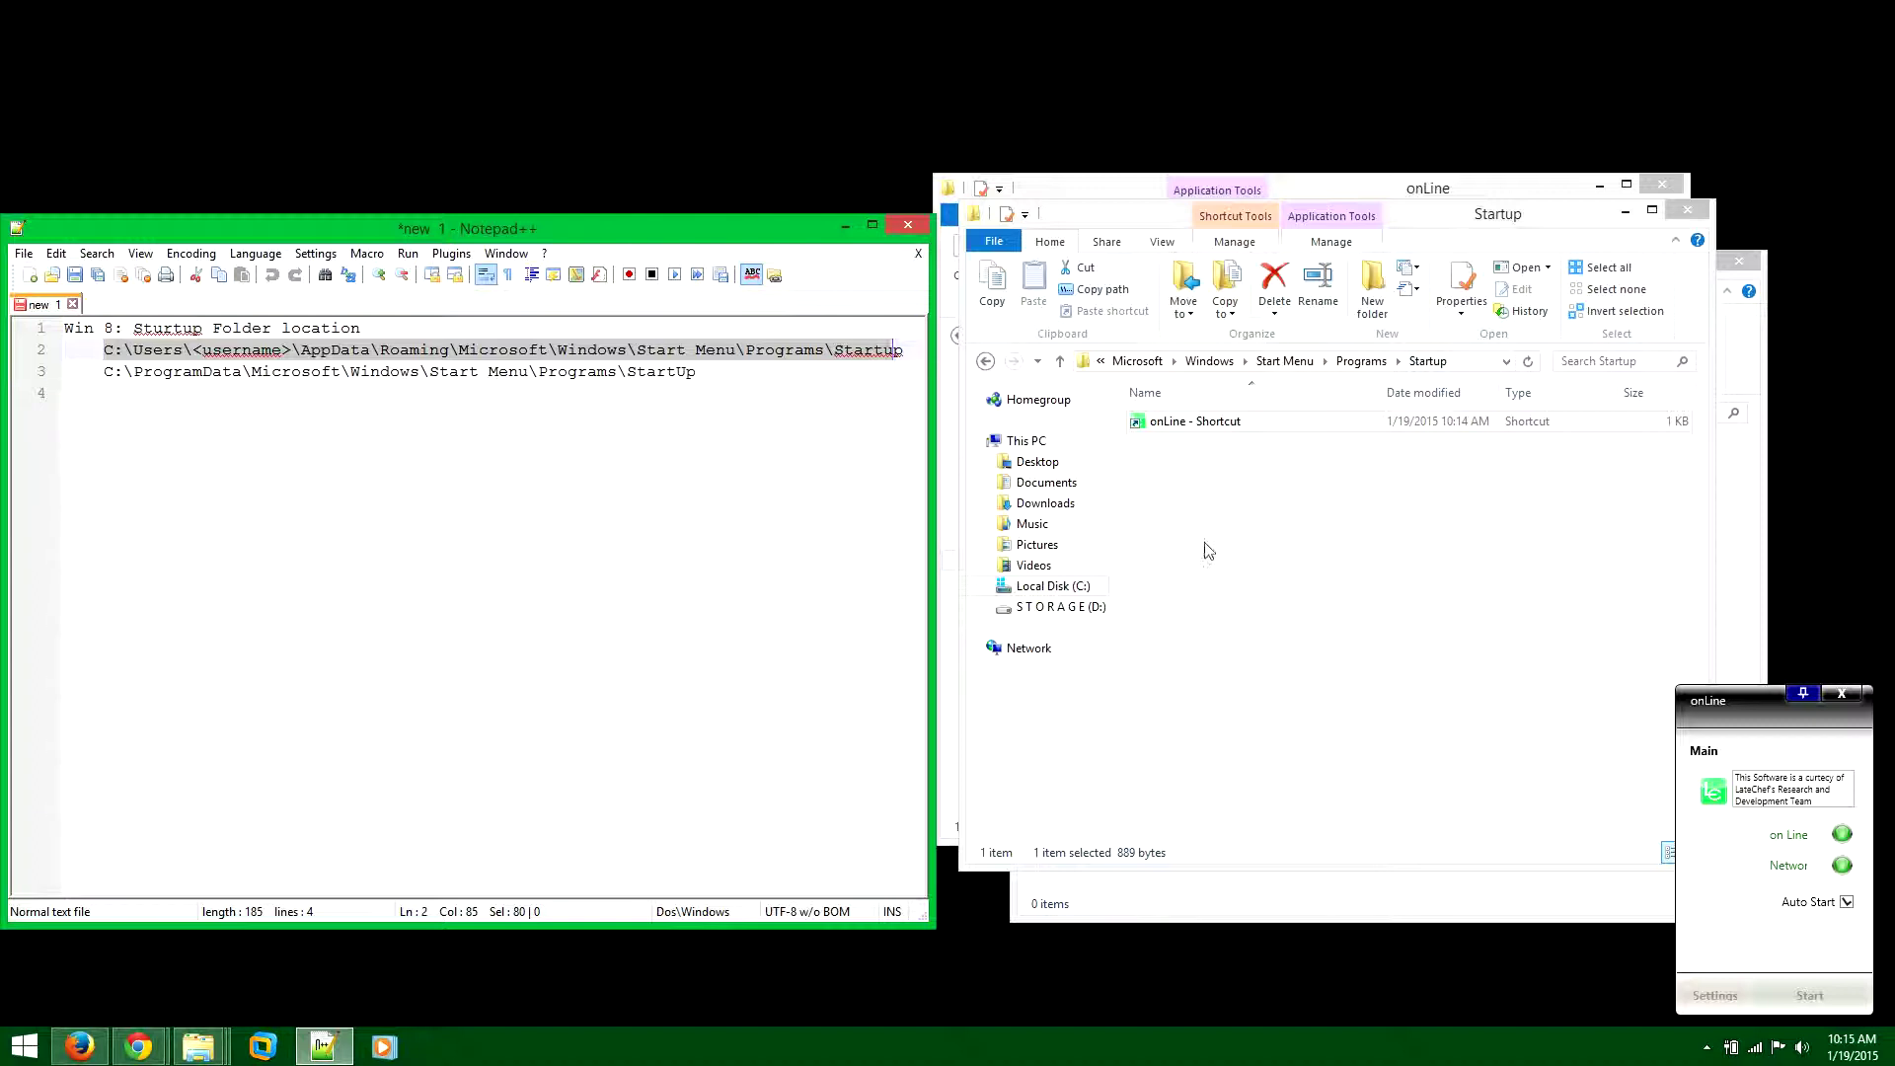
{"action": "left_click", "coordinate": [275, 352]}
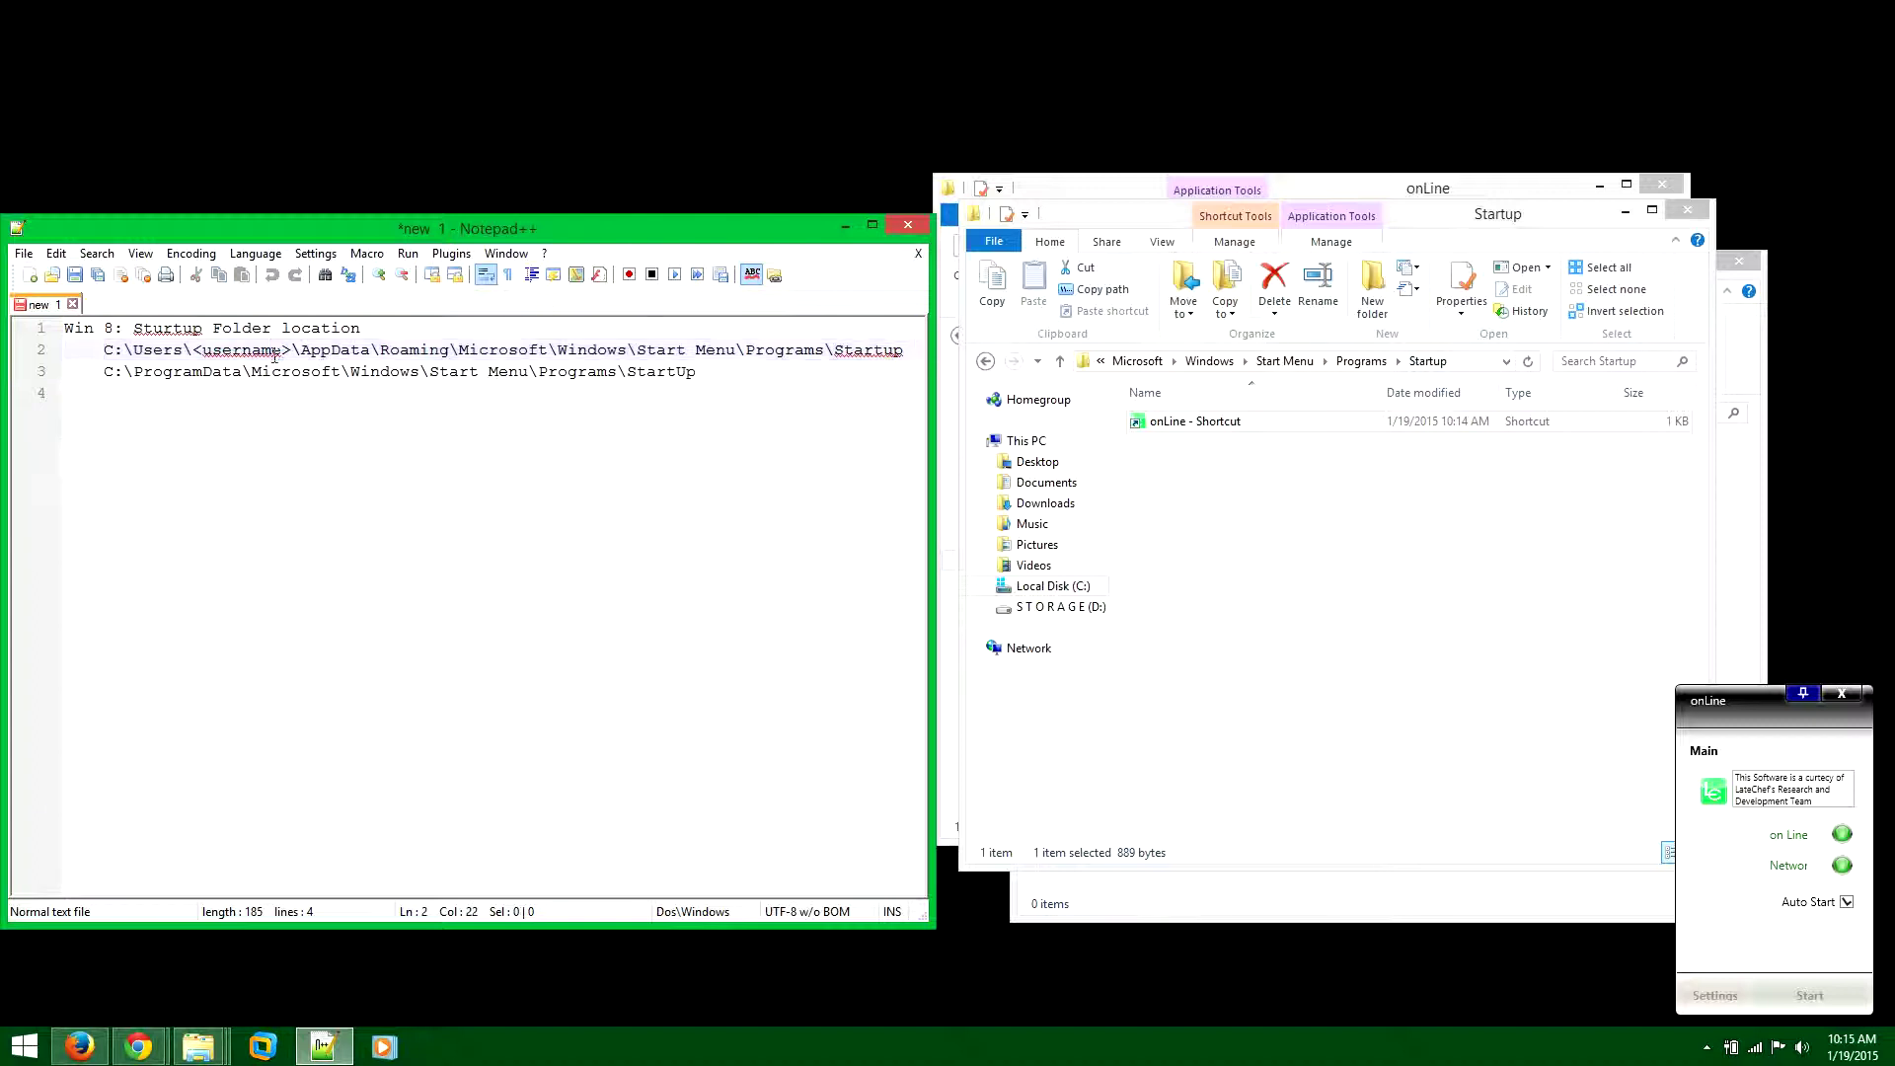
{"action": "left_click_drag", "start_coordinate": [215, 349], "coordinate": [883, 337]}
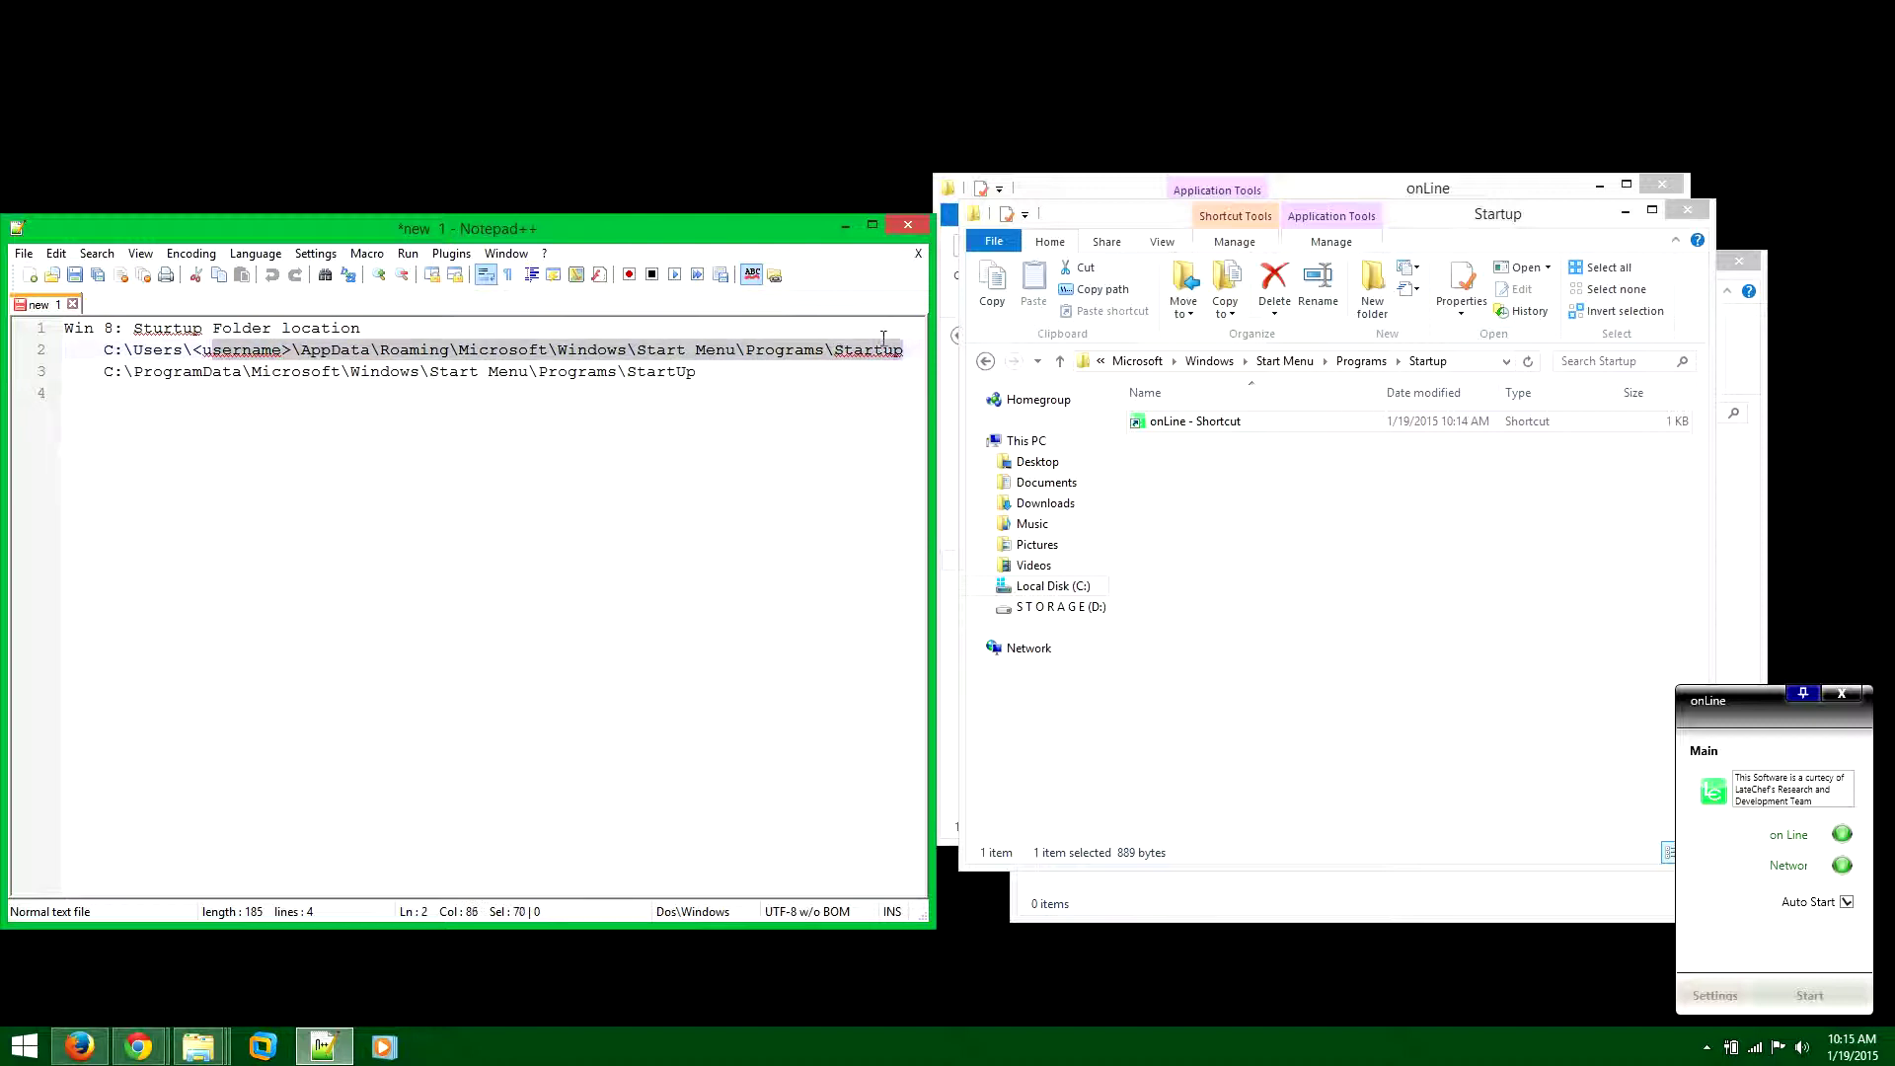
{"action": "left_click", "coordinate": [577, 351]}
{"action": "double_click", "coordinate": [222, 347]}
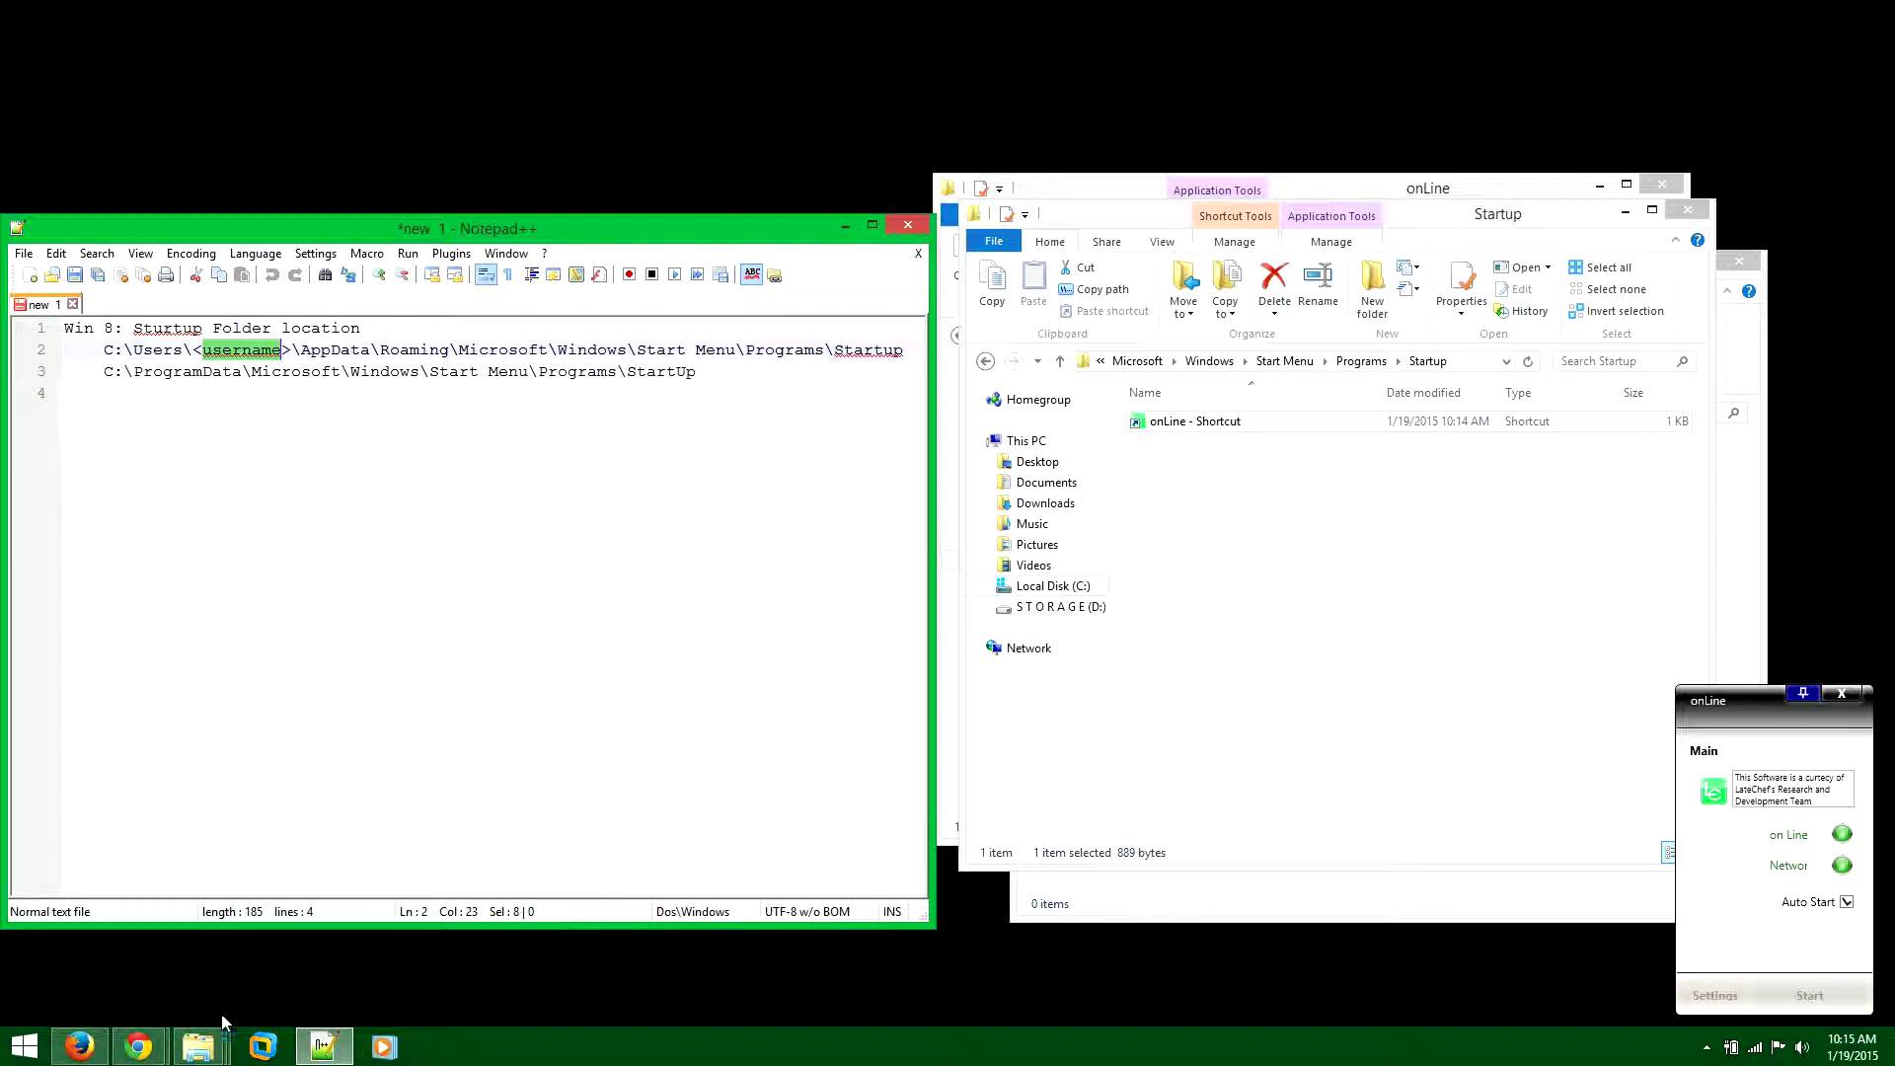
{"action": "left_click", "coordinate": [322, 975]}
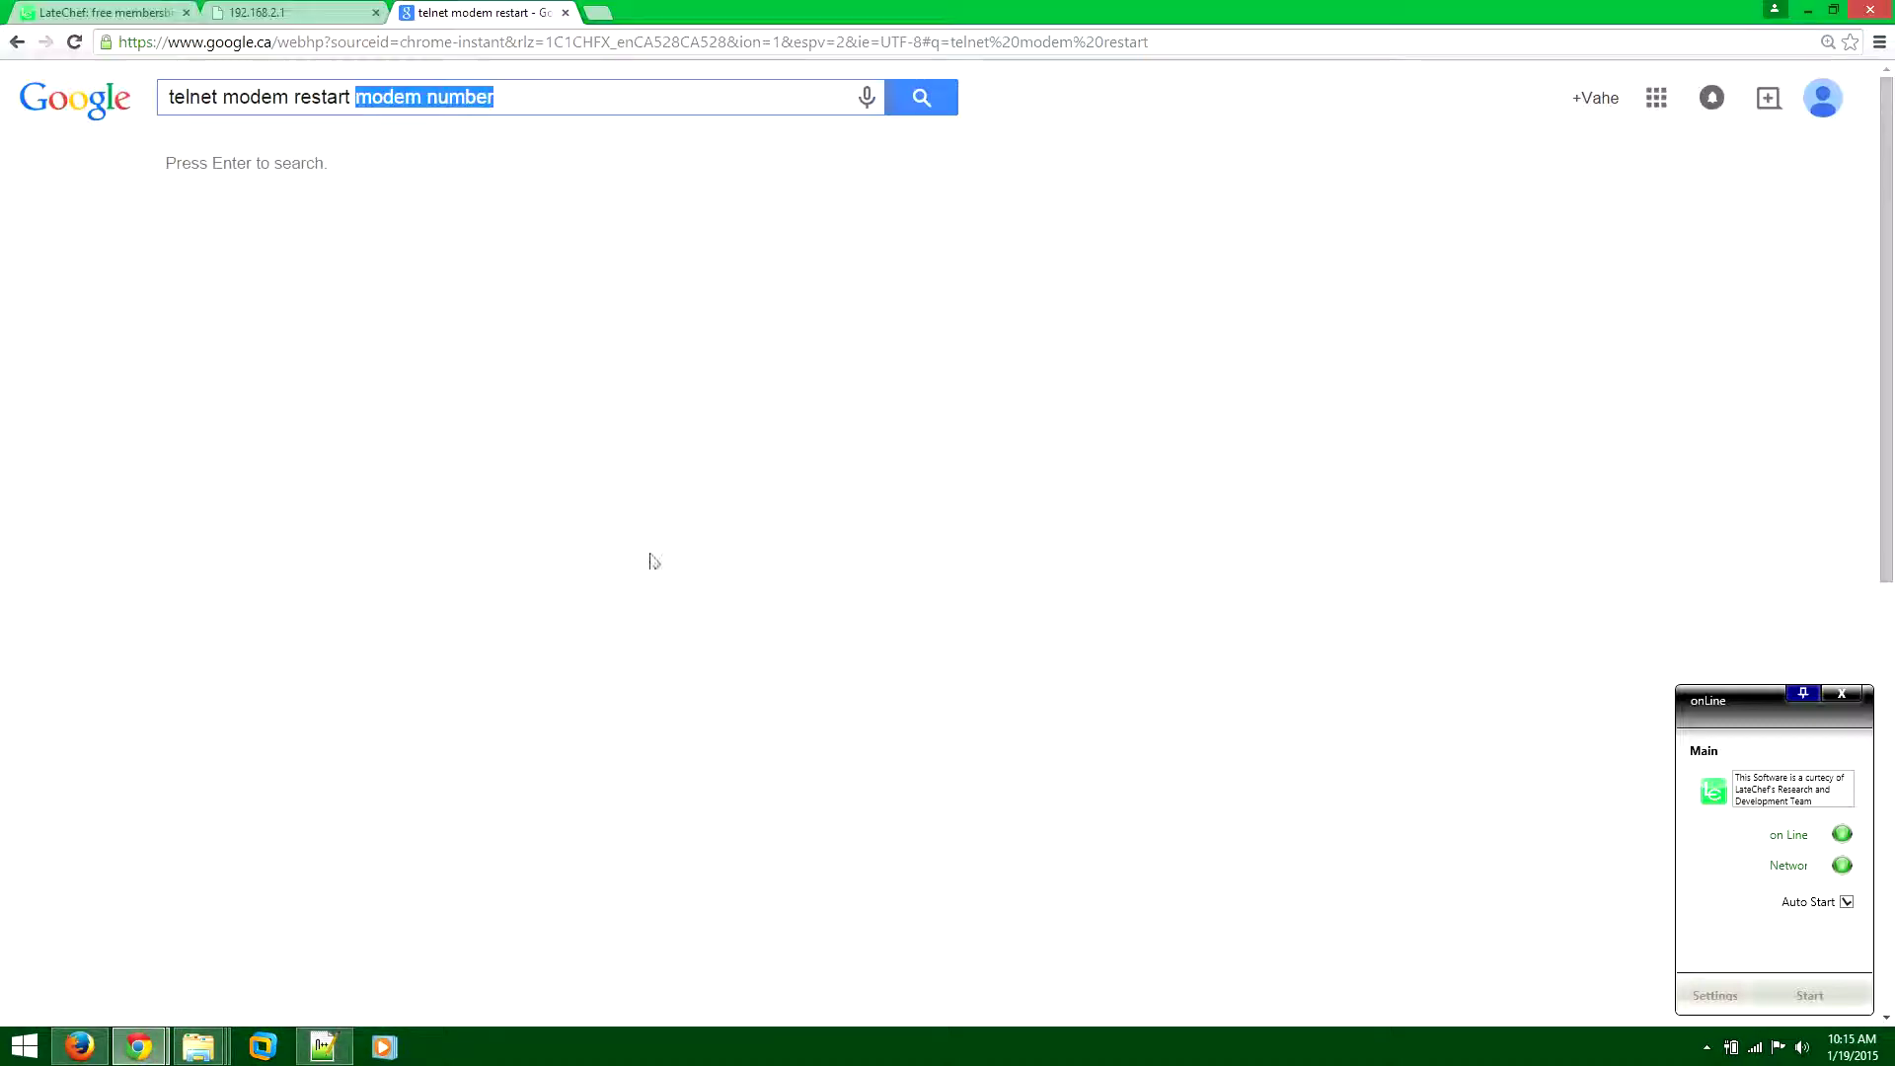
{"action": "left_click", "coordinate": [174, 10]}
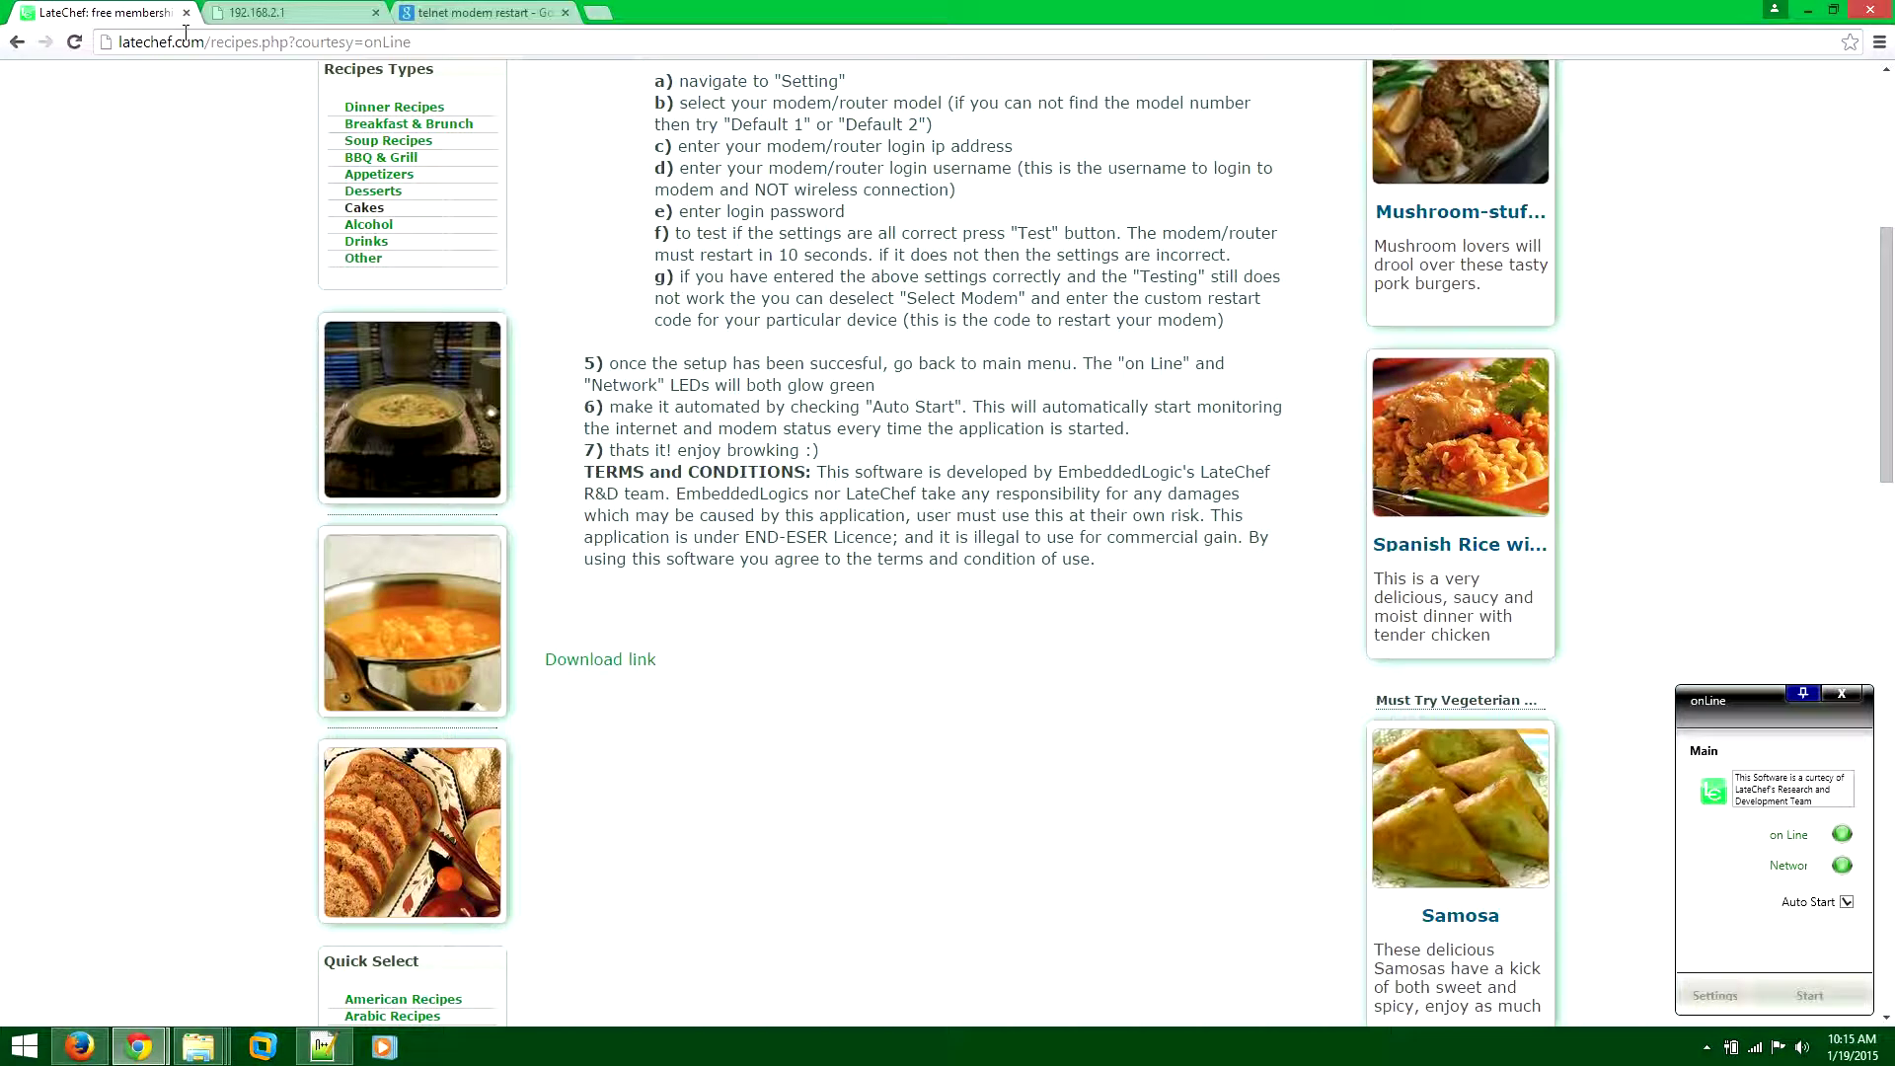